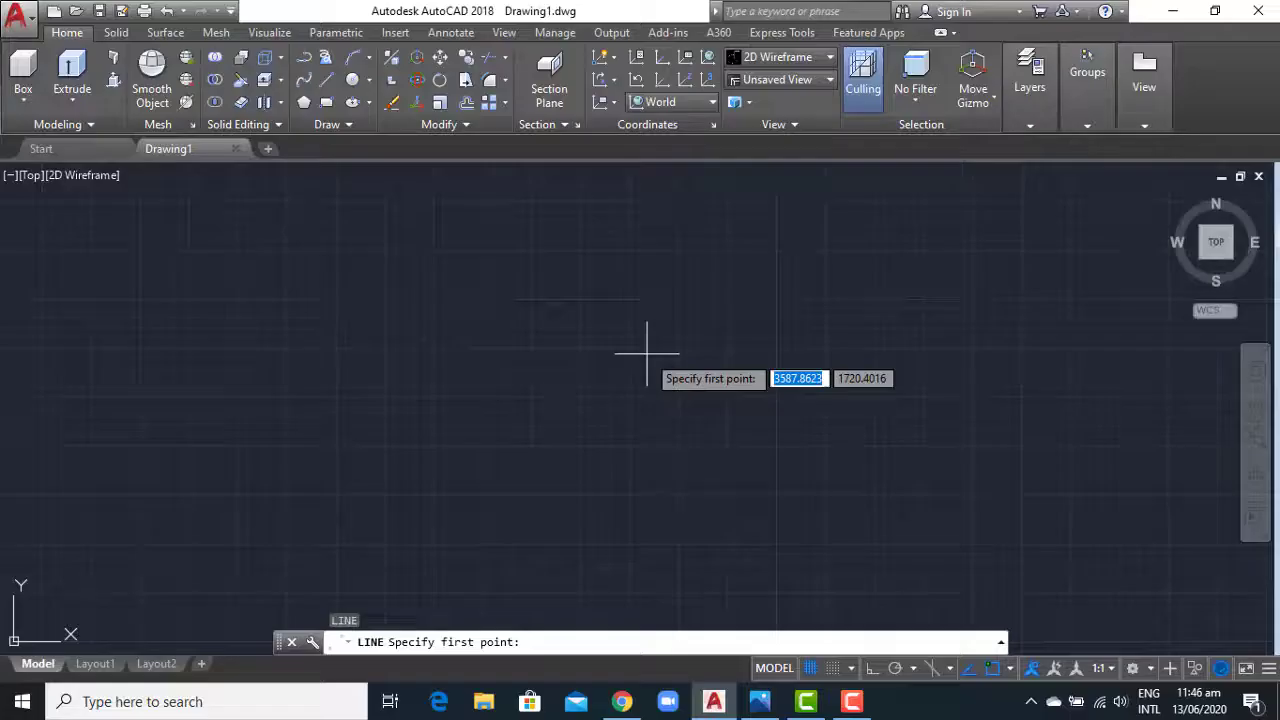
With Ortho on, draw the stepped floor outline from 100, 200, 100 and 70-unit lines and close it.
click(512, 303)
click(870, 668)
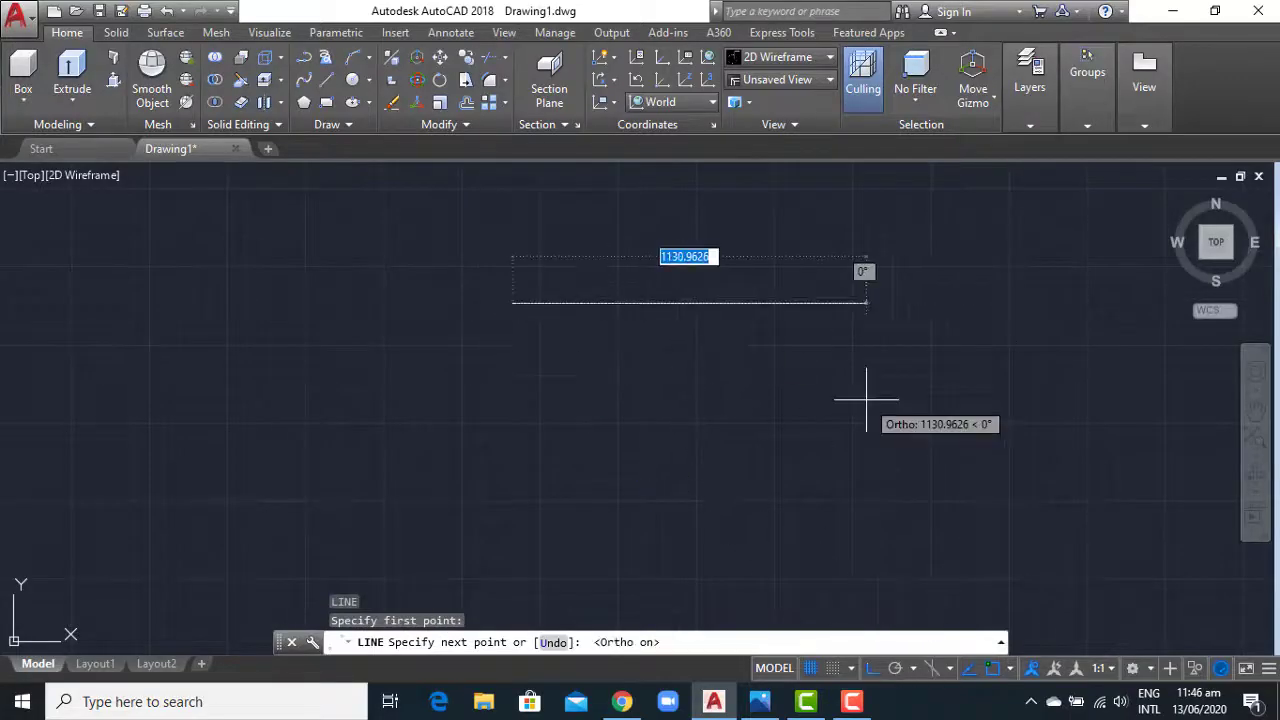
text(100)
key(Return)
key(Return)
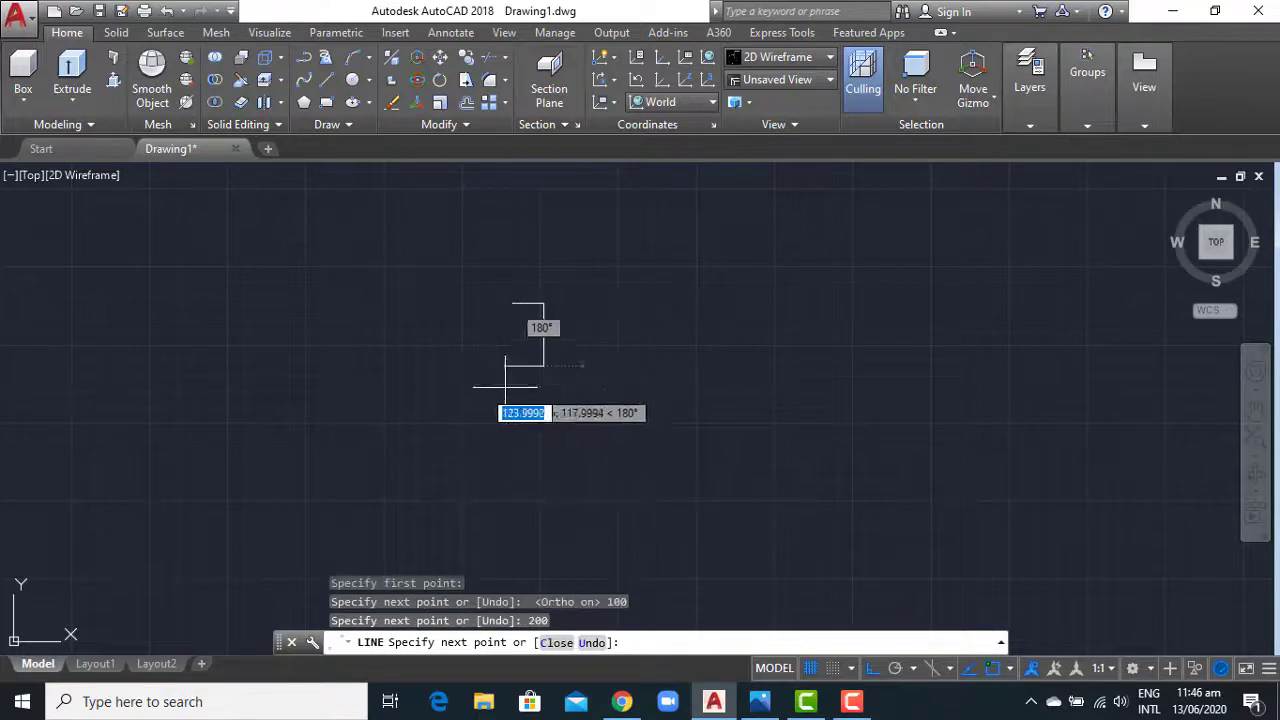
text(00)
key(Return)
scroll(468, 343, up, 4)
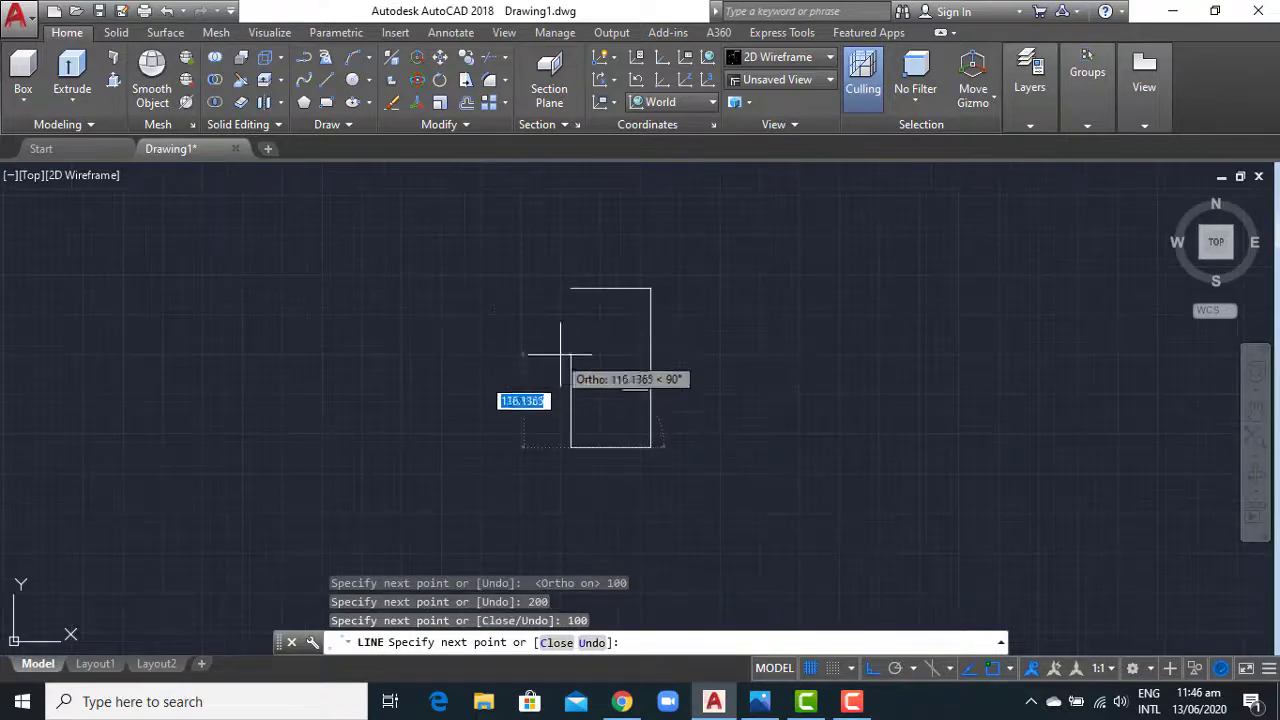
key(Return)
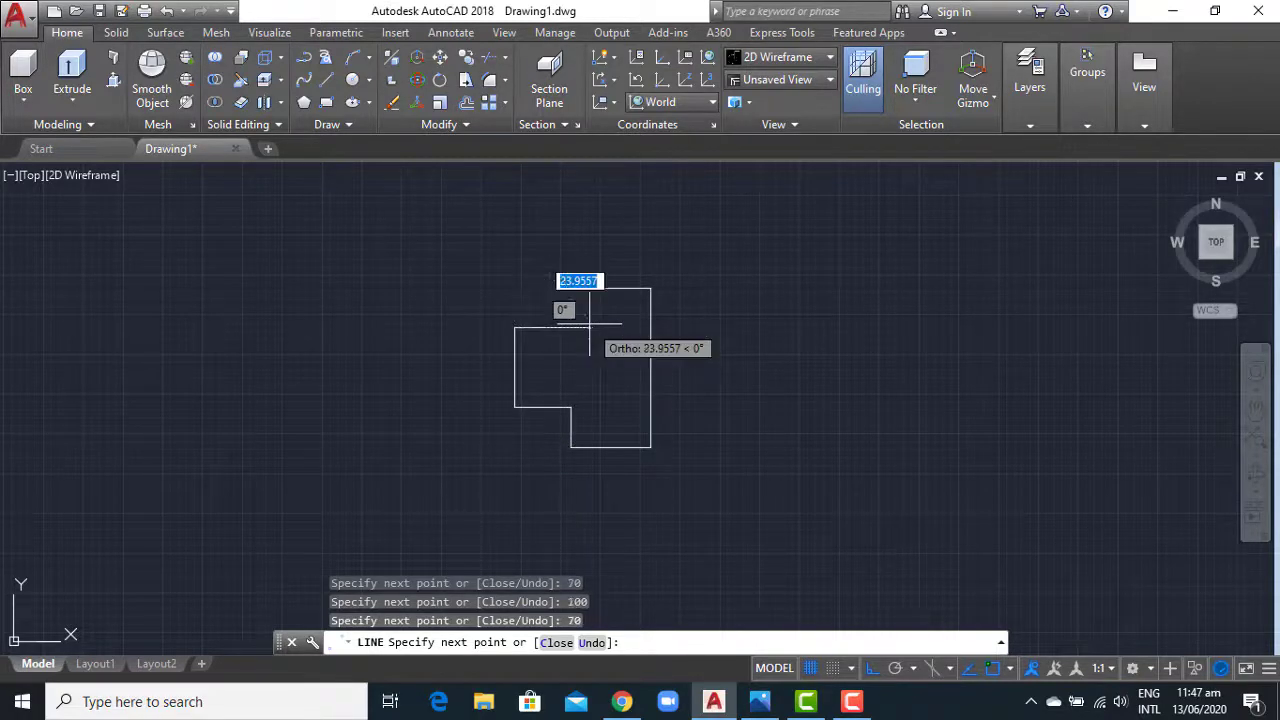
click(571, 323)
click(571, 287)
key(Return)
shift+middle_drag(834, 408, 634, 349)
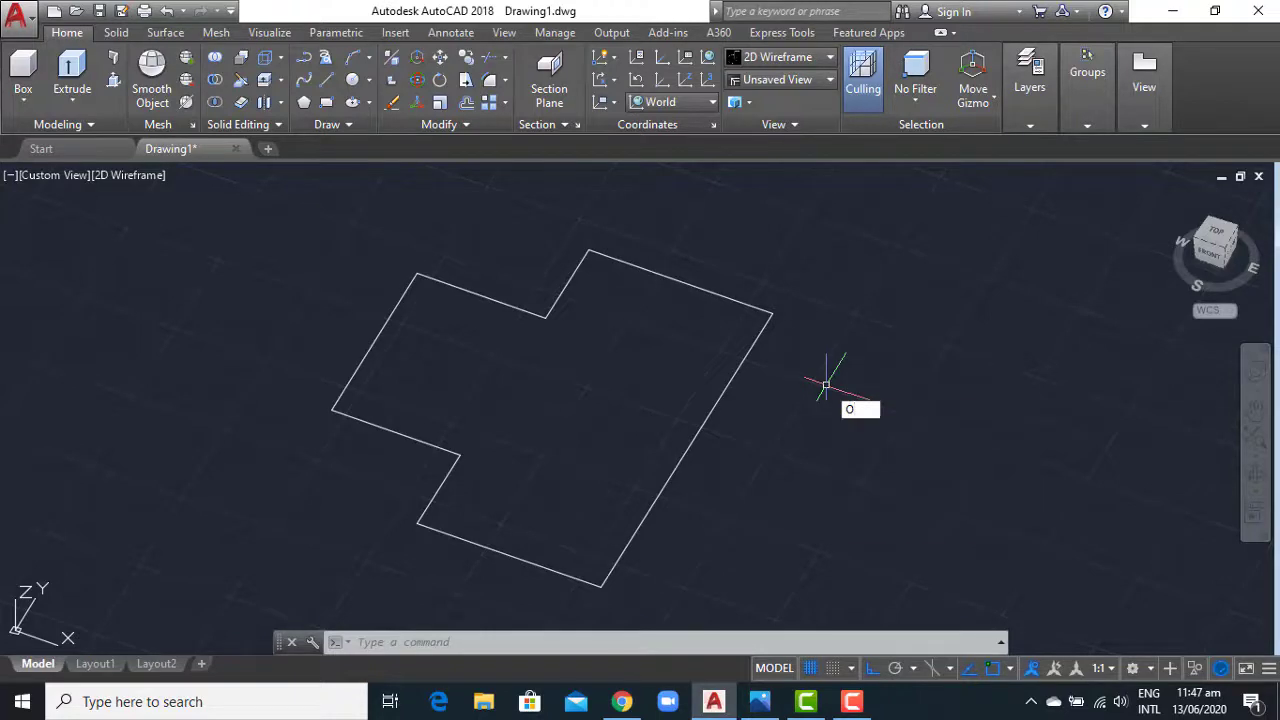
Offset the right, top and short slanted edges 5 units inward.
key(Return)
text(5)
key(Return)
click(703, 421)
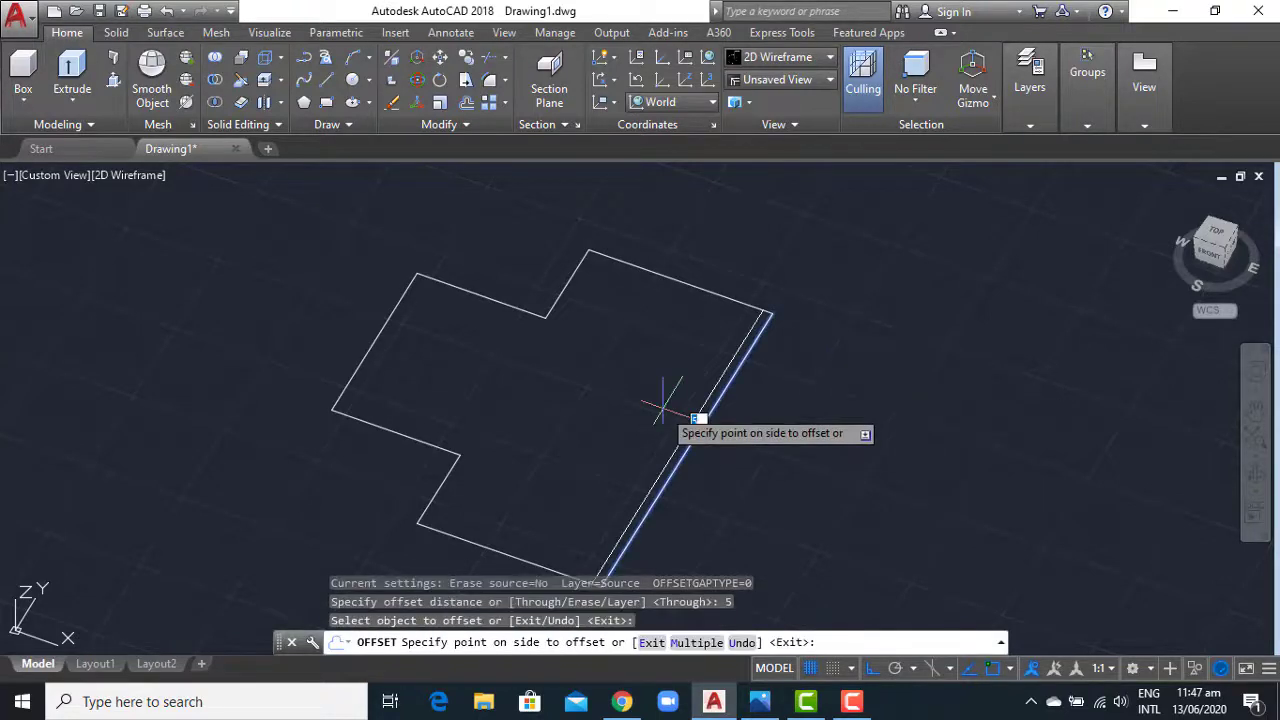
click(662, 404)
click(712, 294)
click(603, 279)
click(576, 278)
click(565, 293)
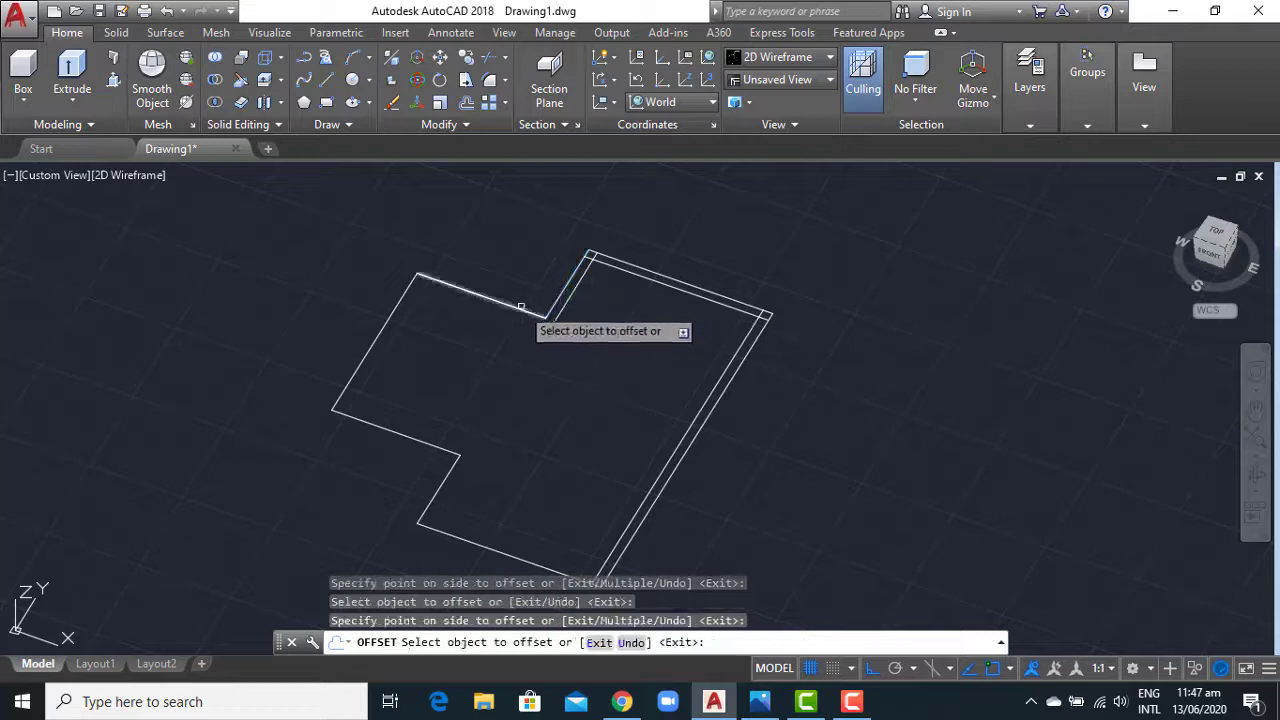
Offset the top-left, left and lower-left edges 5 units inward as well.
click(520, 307)
click(390, 318)
click(470, 352)
click(440, 444)
click(445, 488)
click(500, 520)
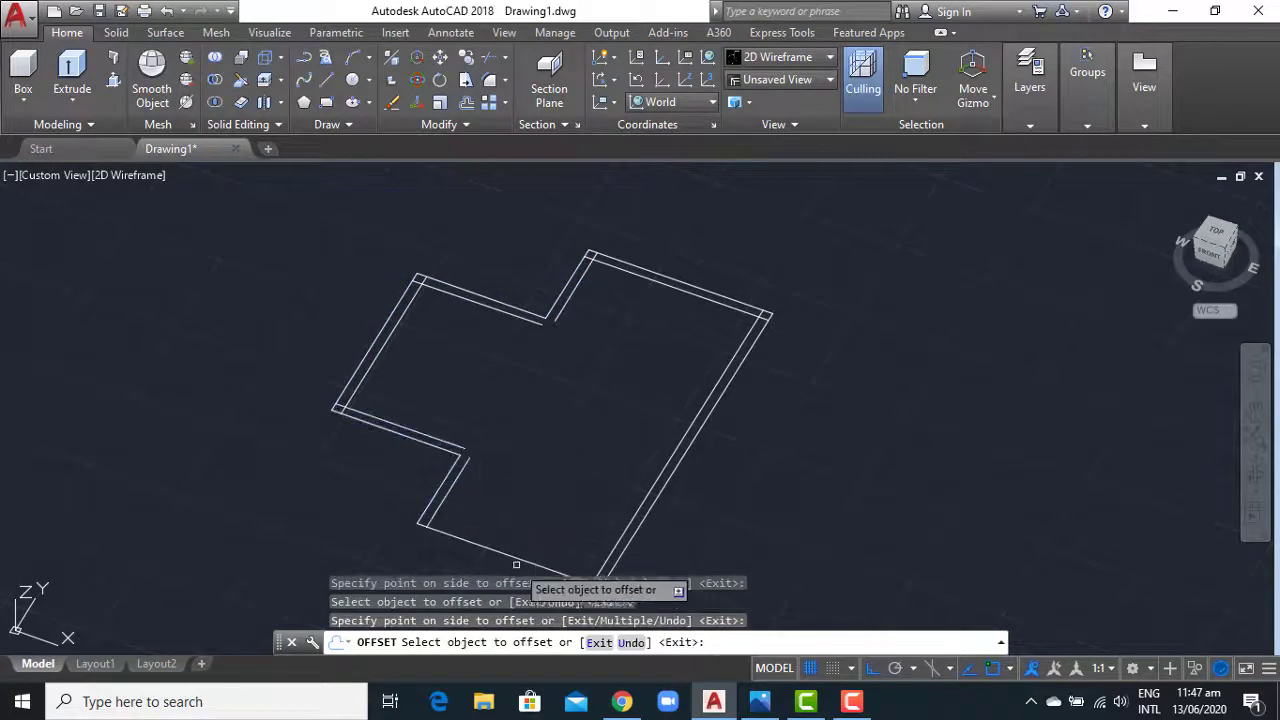
key(Escape)
Trim the overlapping wall lines at the lower inner corner.
scroll(600, 514, up, 2)
text(tr)
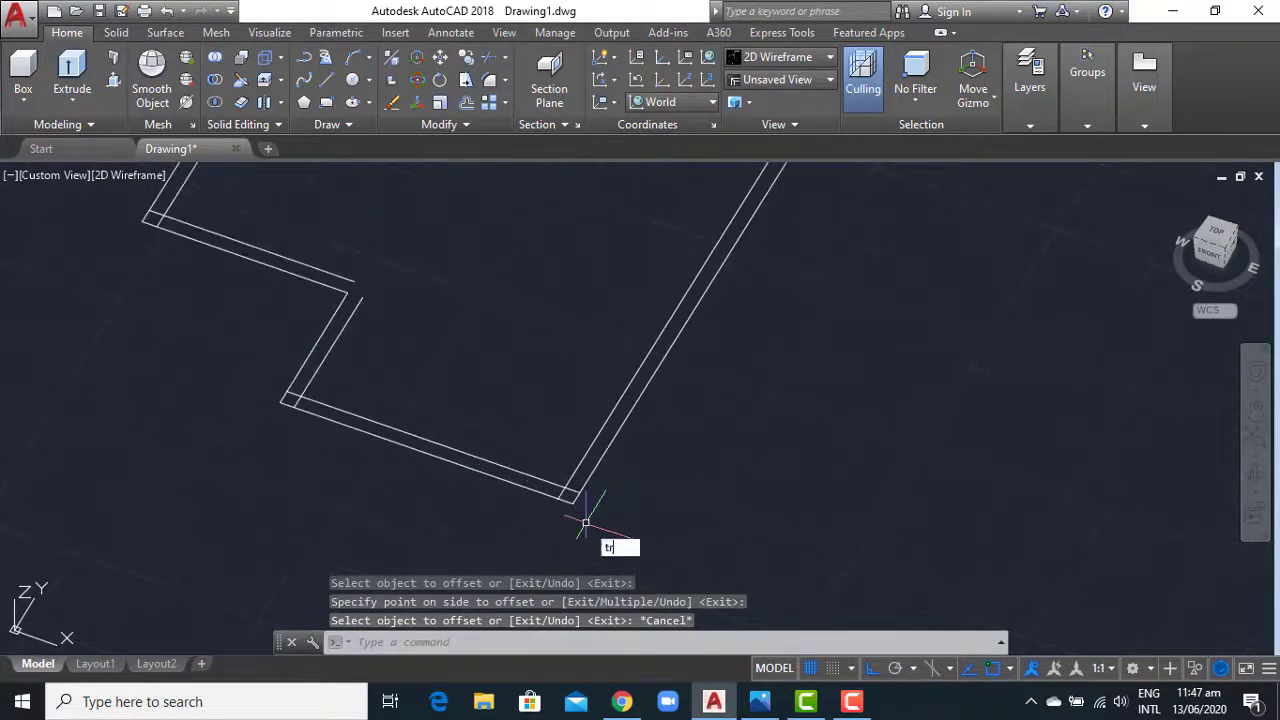
key(Return)
key(Return)
click(569, 489)
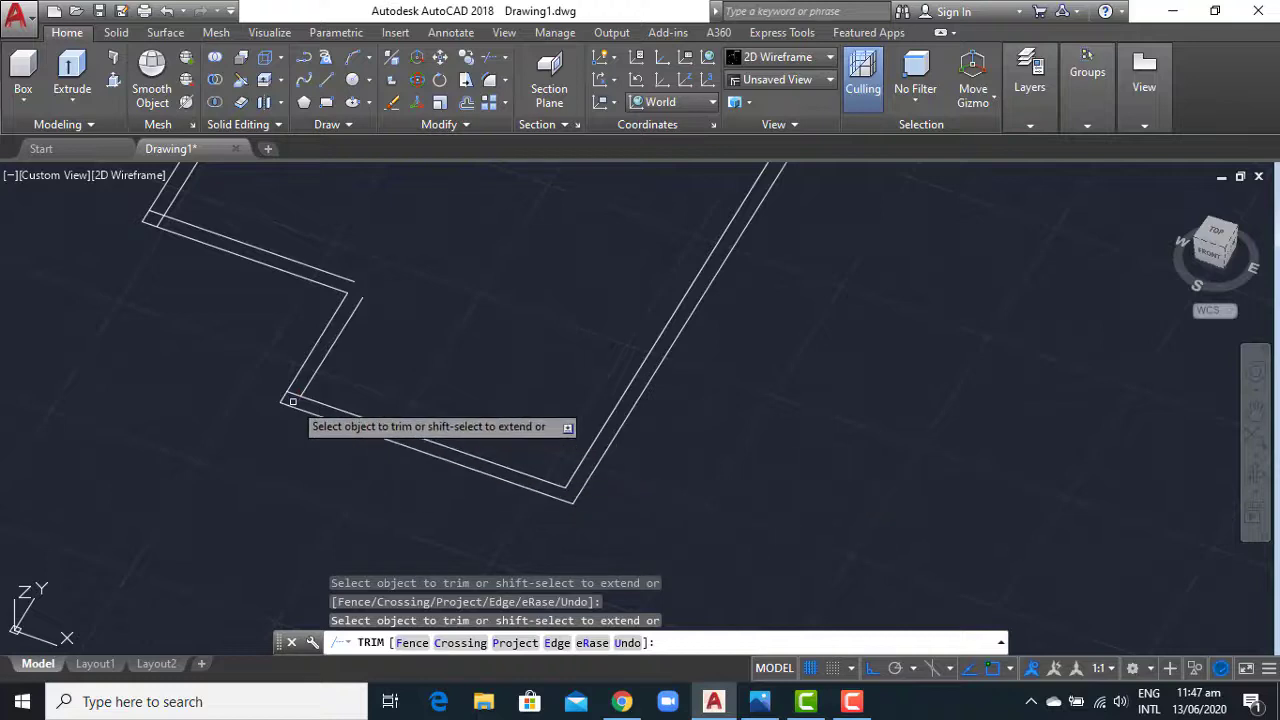
key(Escape)
key(Return)
key(Return)
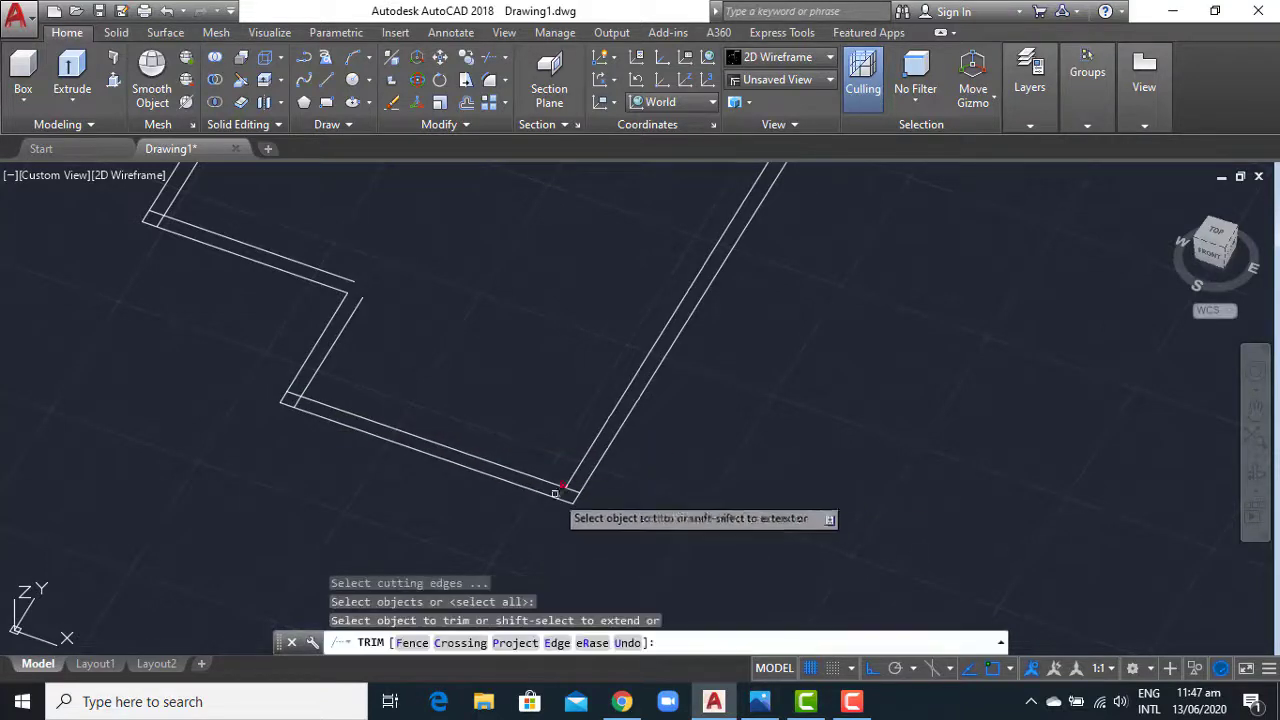
click(564, 490)
scroll(590, 380, down, 2)
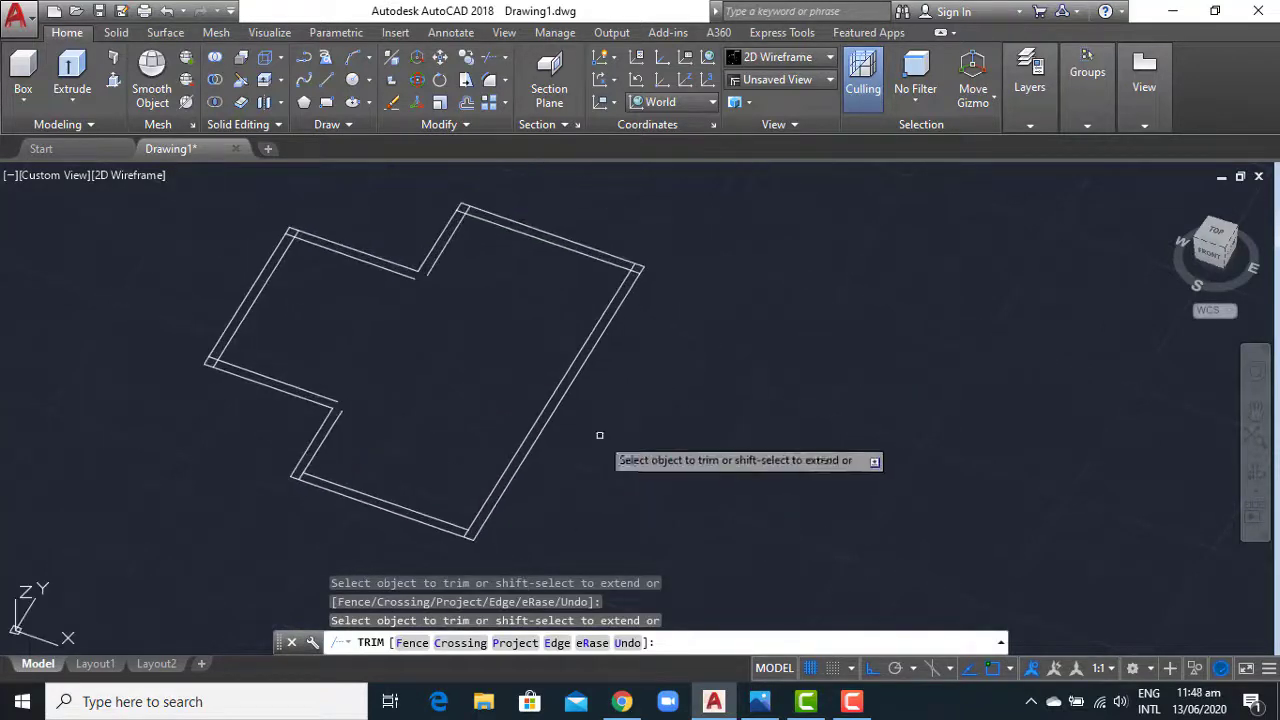
scroll(640, 266, up, 2)
mouse_move(640, 266)
middle_down()
mouse_move(430, 263)
mouse_move(426, 212)
middle_up()
scroll(401, 299, down, 2)
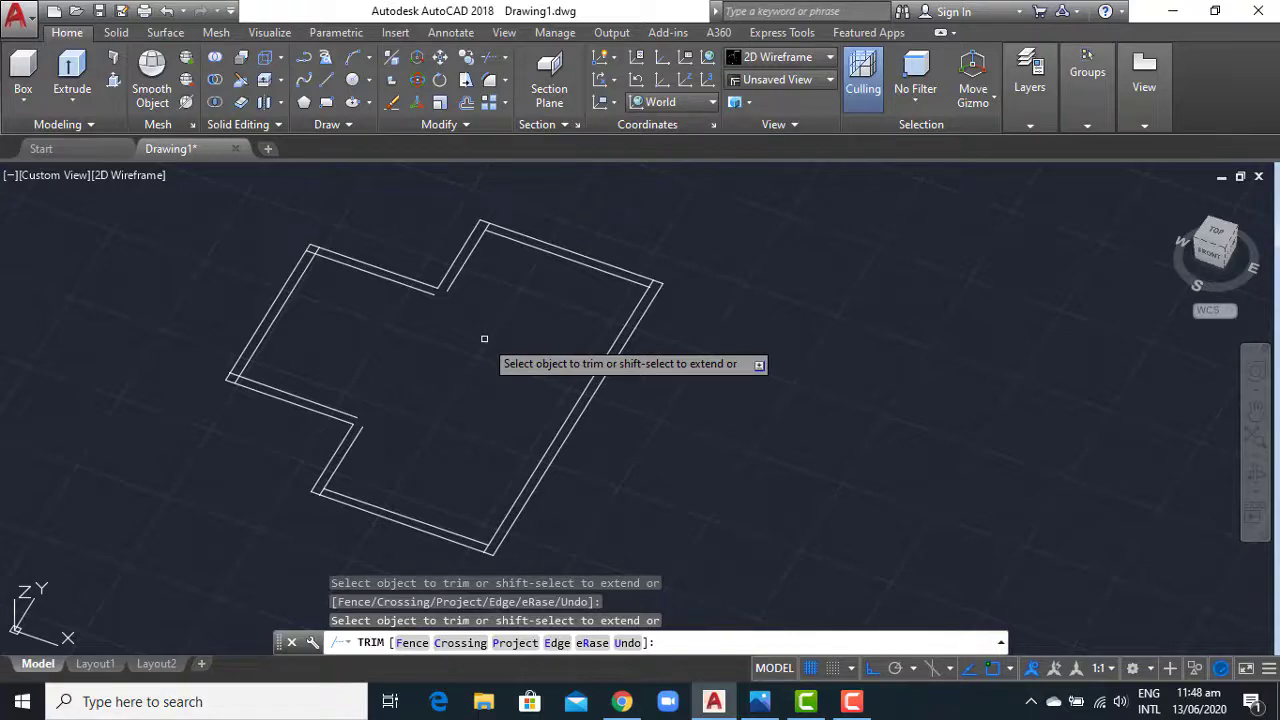
scroll(225, 397, up, 1)
scroll(266, 357, up, 1)
scroll(389, 251, up, 1)
scroll(557, 273, up, 1)
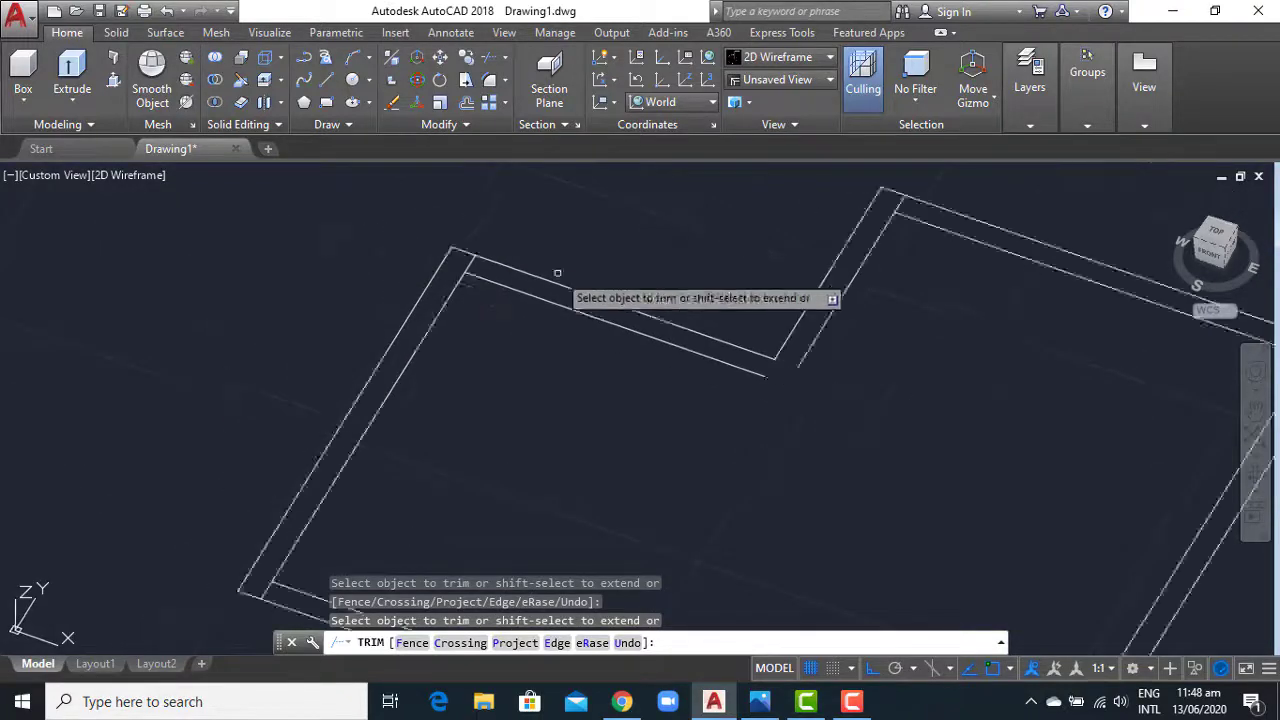
scroll(557, 273, down, 4)
key(Escape)
Fillet the two lines of the top notch into a clean sharp corner.
text(f)
key(Return)
click(633, 313)
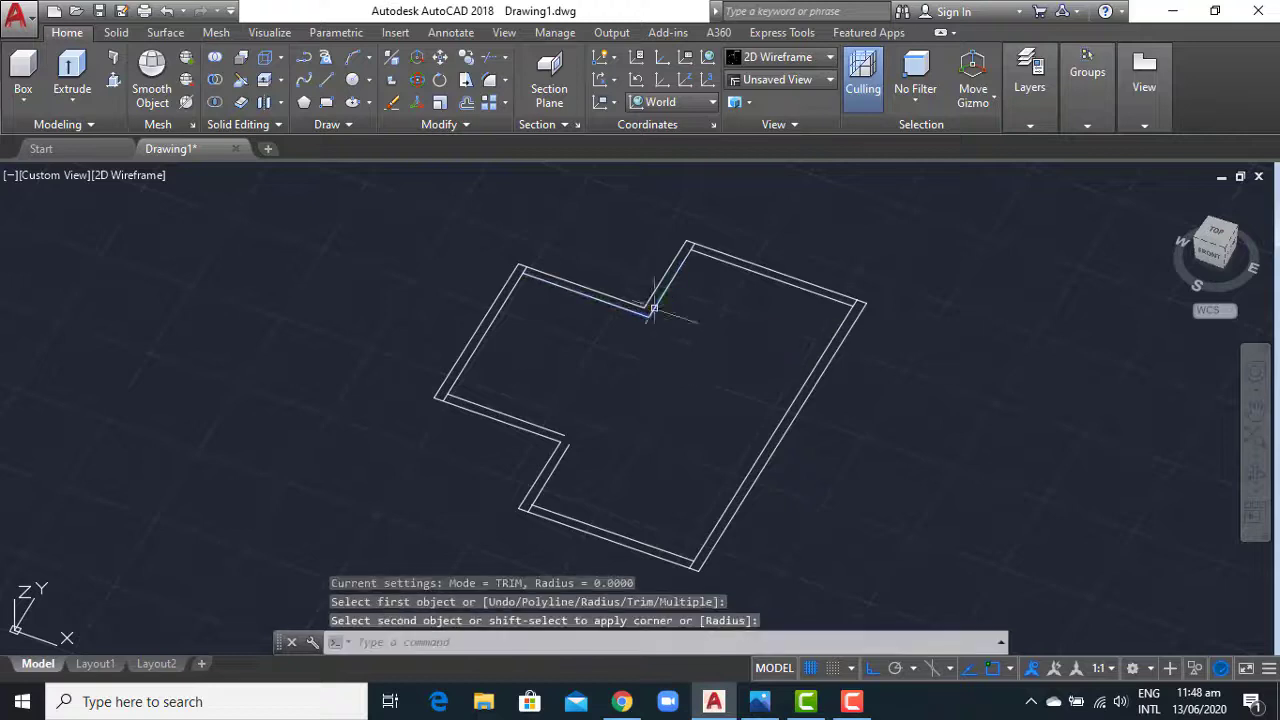
click(645, 305)
key(Return)
click(605, 428)
key(Escape)
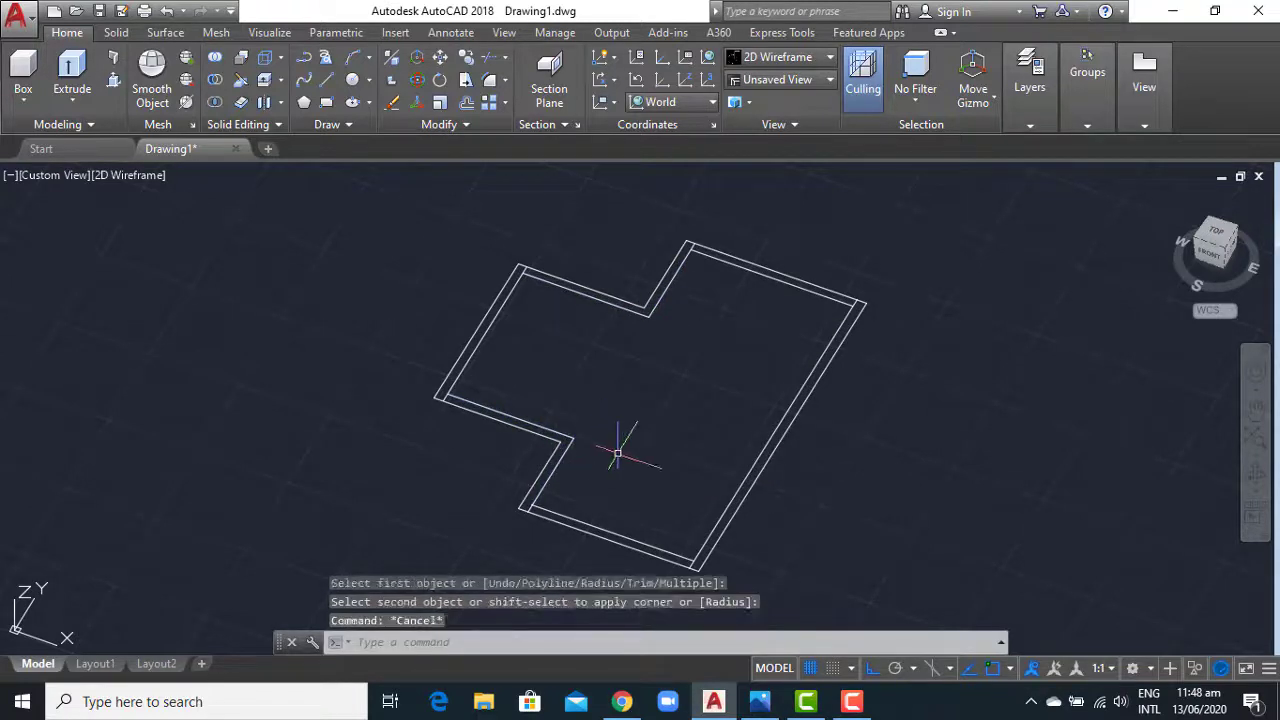
text(ex)
key(Return)
key(Return)
key(Escape)
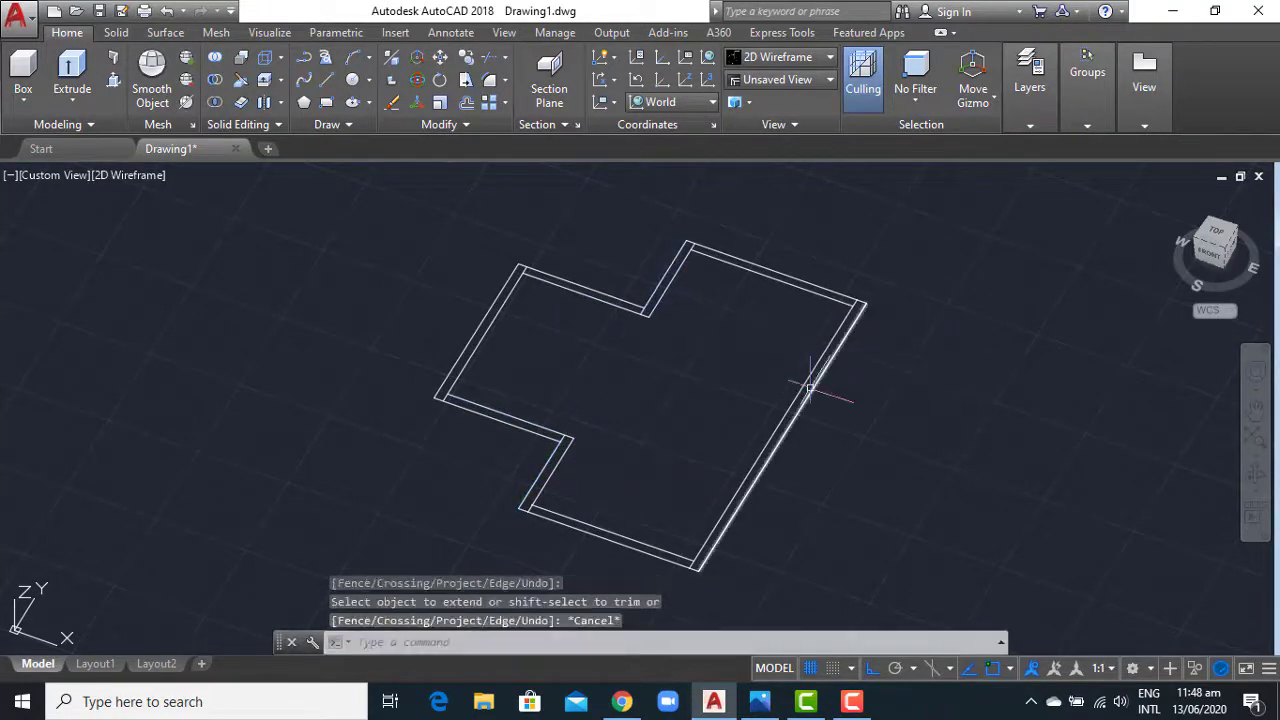
Create closed boundaries with BO by picking points inside the wall strips.
middle_drag(862, 298, 777, 360)
text(bo)
key(Return)
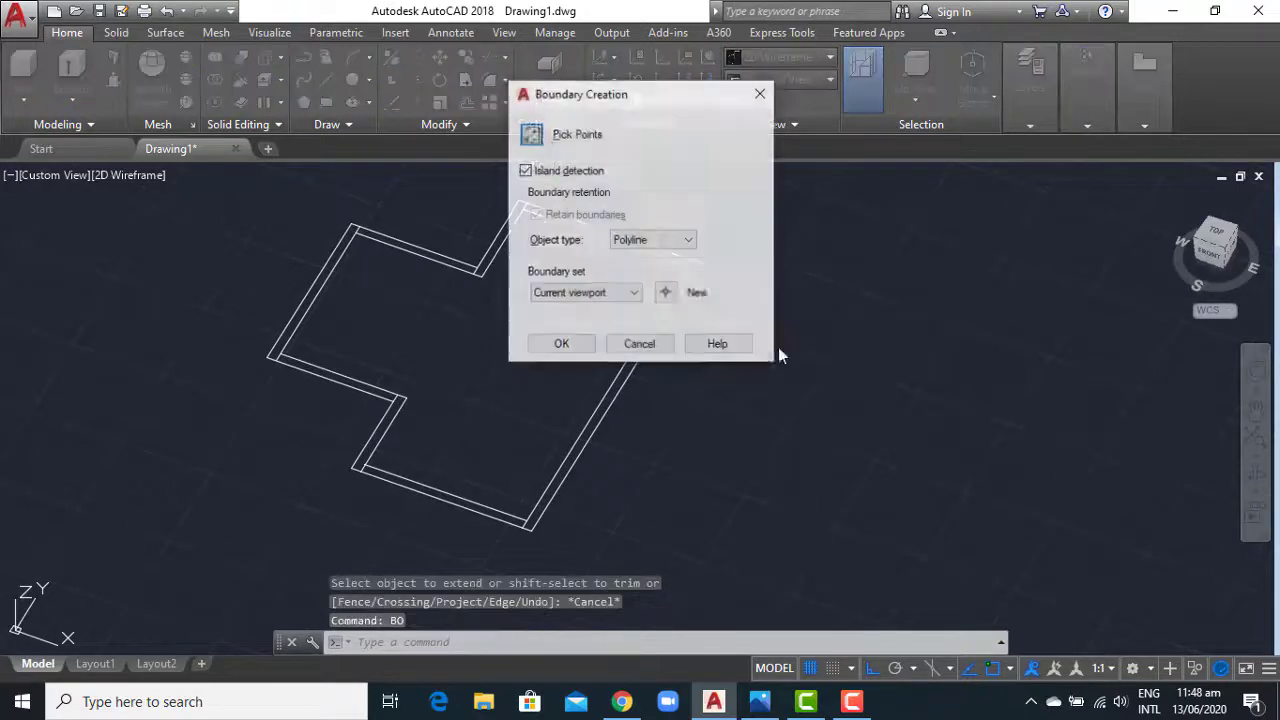
click(535, 138)
click(665, 293)
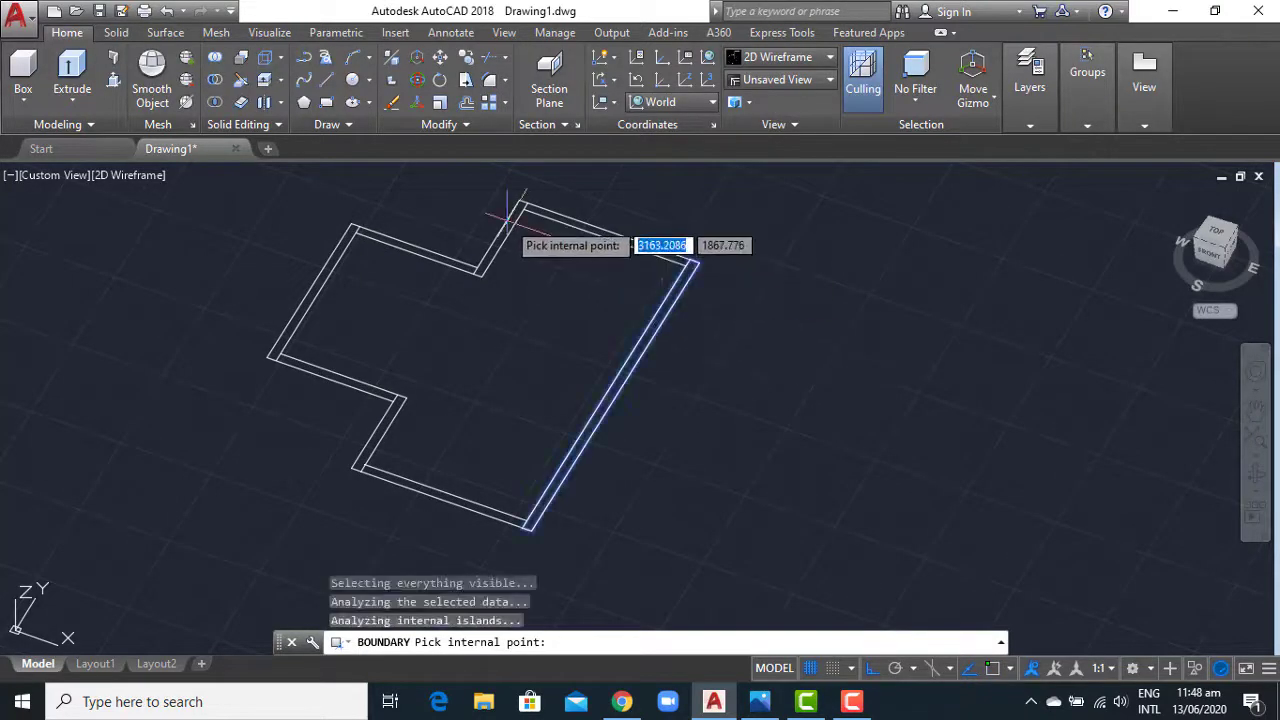
click(340, 245)
click(393, 415)
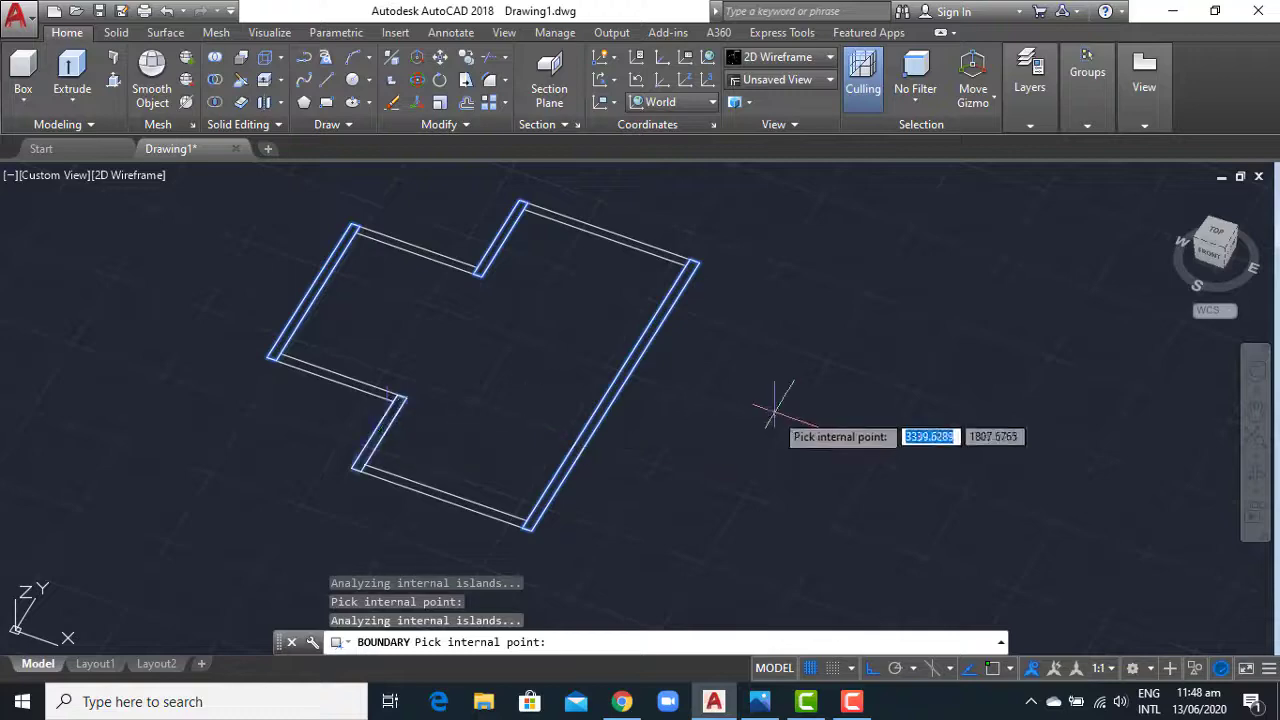
key(Return)
Move the new wall boundaries to the right, beside the floor outline.
text(m)
key(Return)
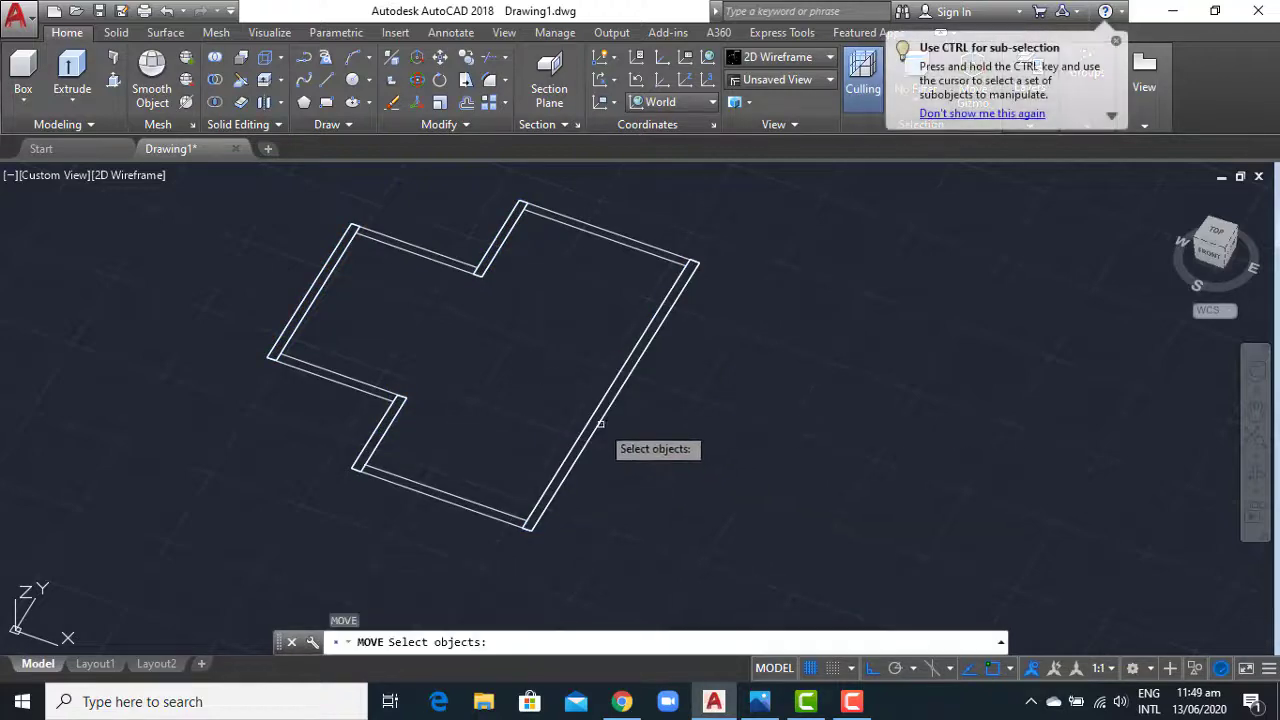
click(598, 415)
click(386, 423)
click(330, 280)
key(Return)
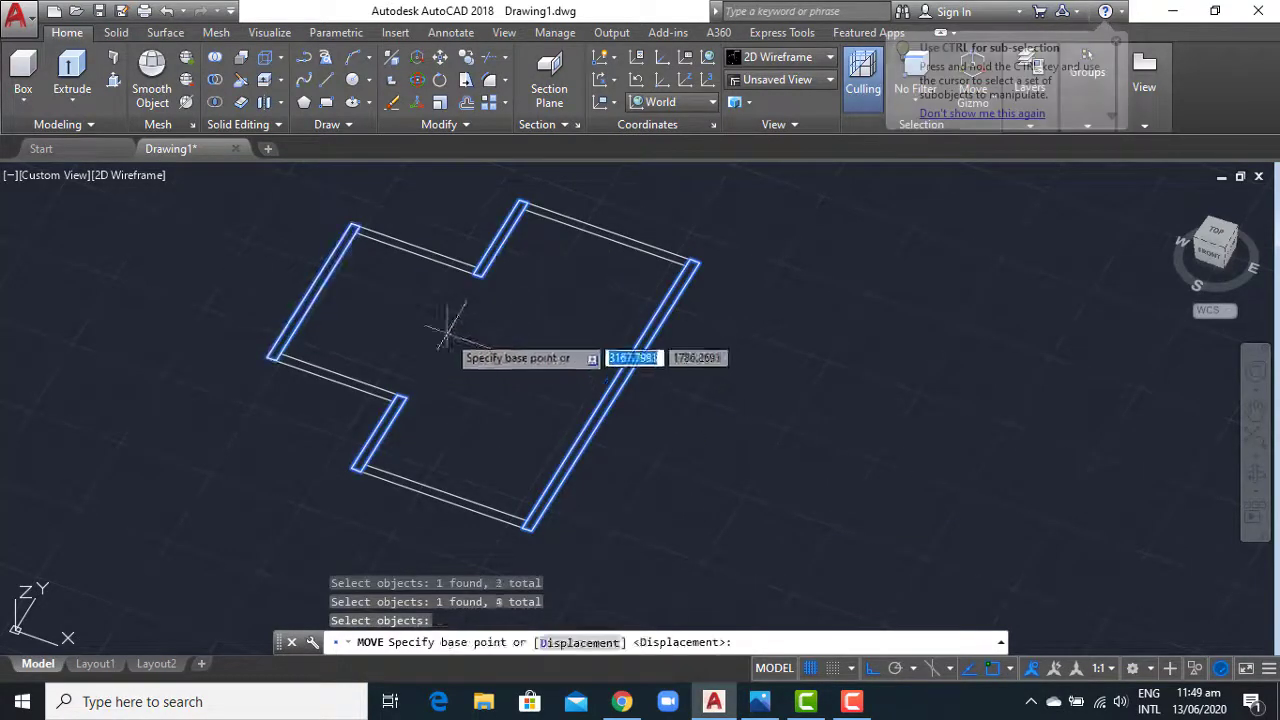
click(609, 391)
middle_drag(803, 410, 714, 366)
key(Escape)
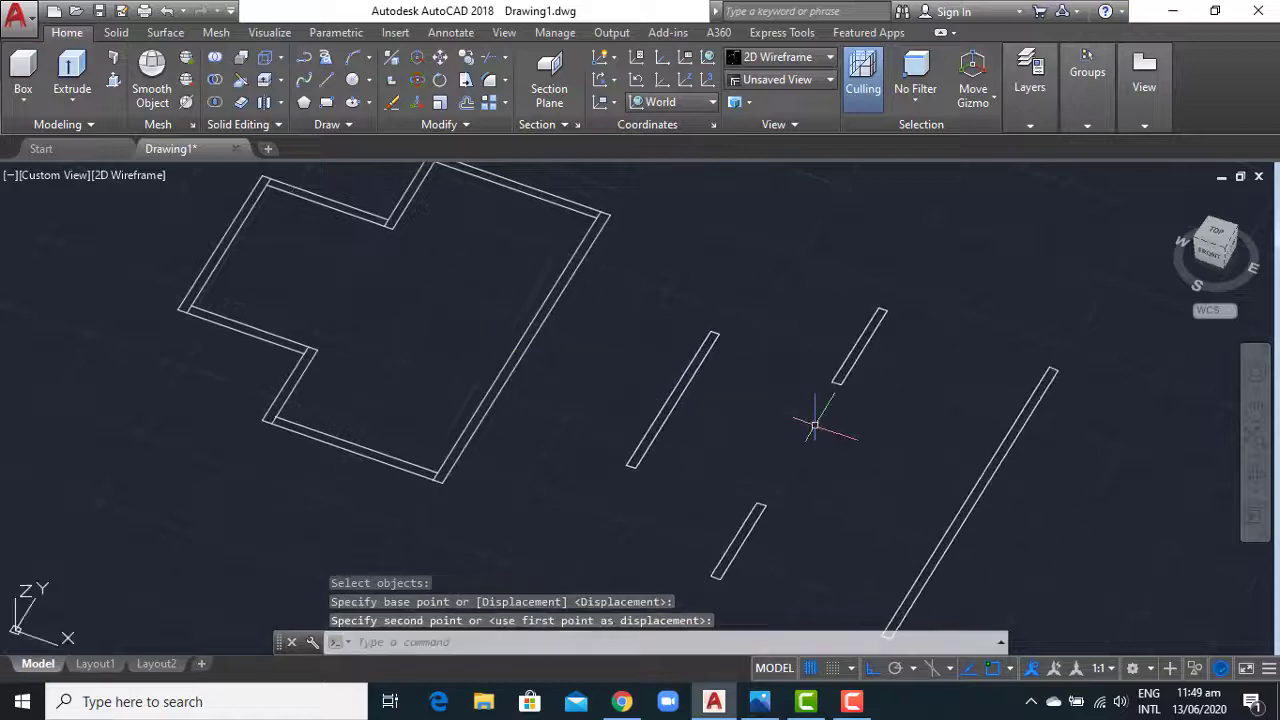
shift+middle_drag(1057, 537, 908, 521)
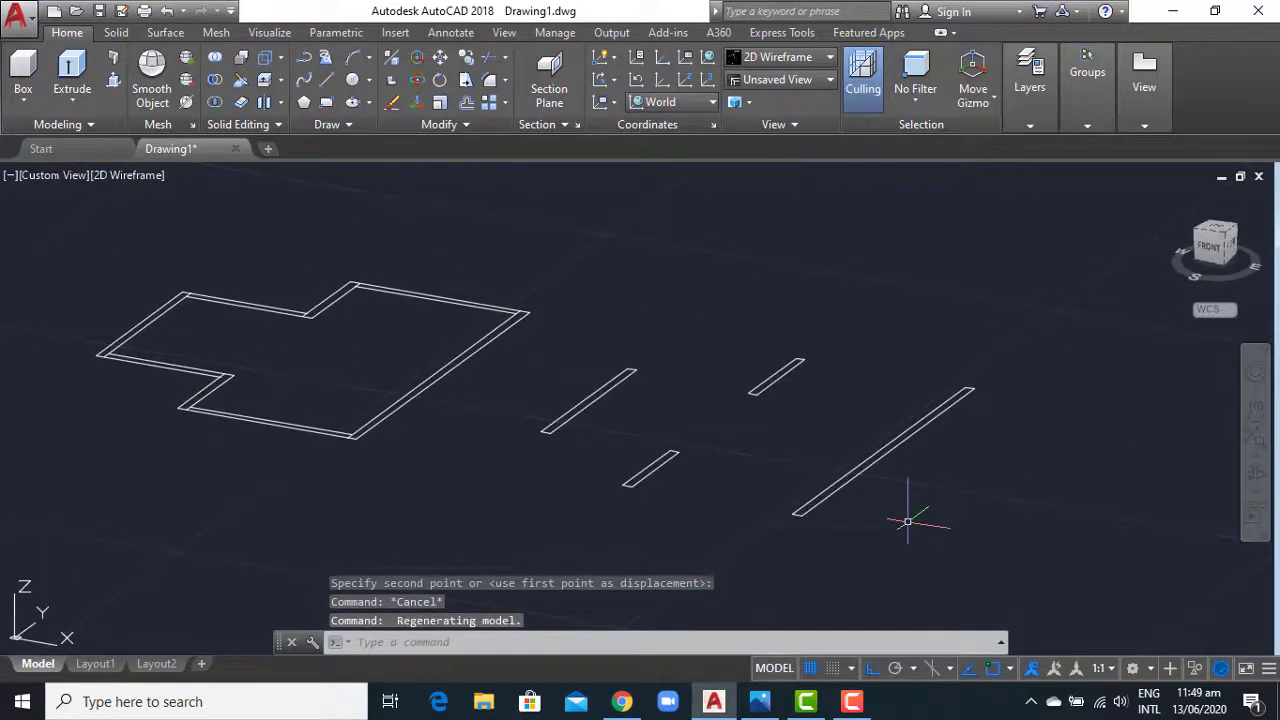
Extrude the long right wall strip, then the middle wall line to height 30.
text(ext)
key(Return)
click(884, 450)
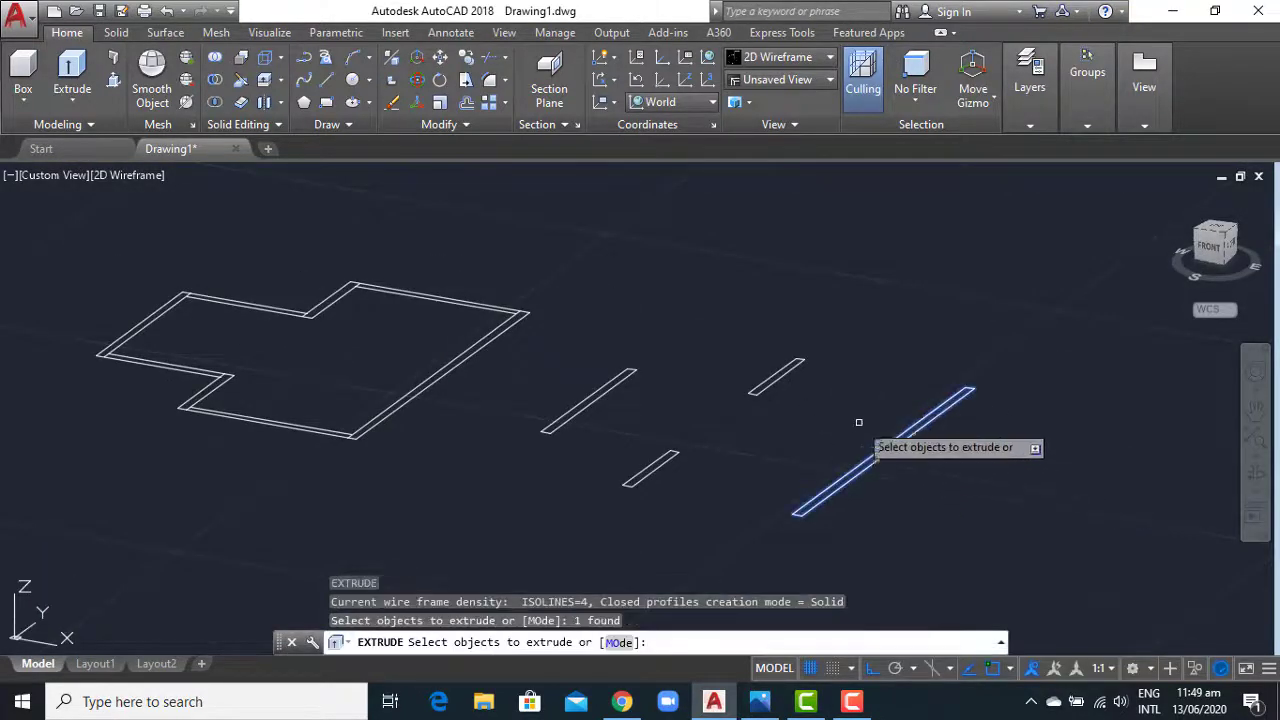
key(Return)
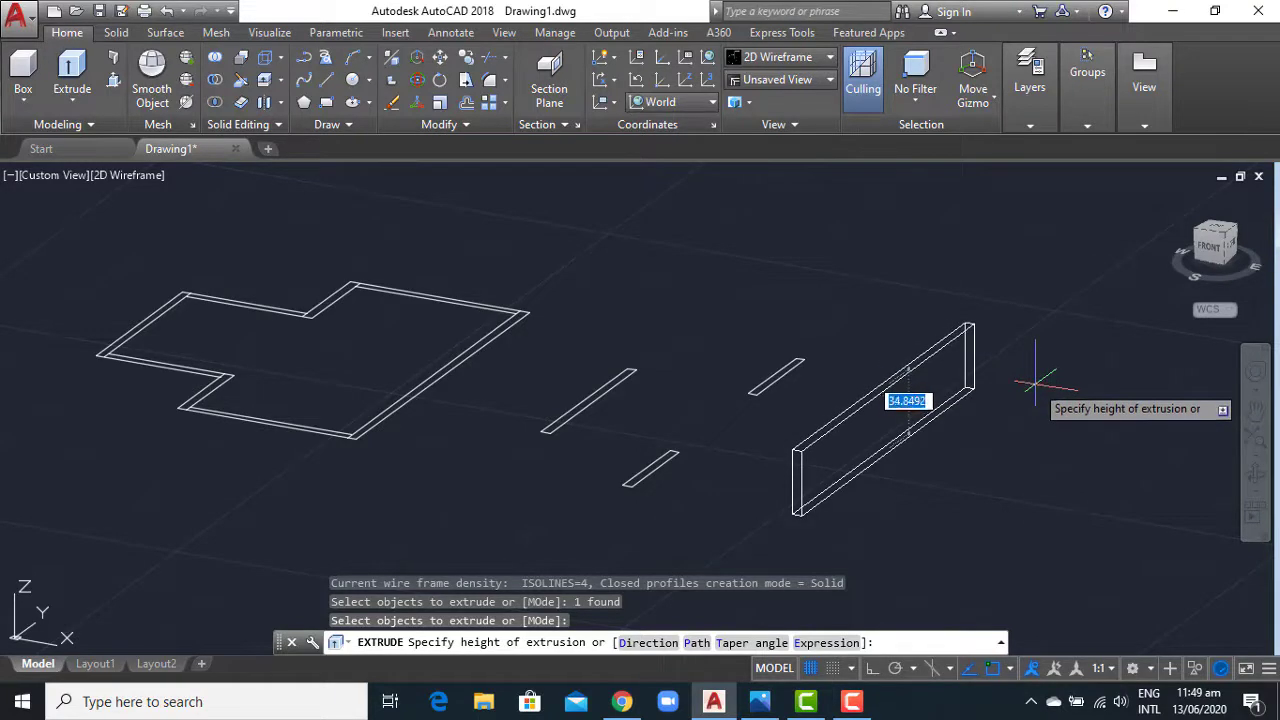
text(30)
key(Return)
key(Return)
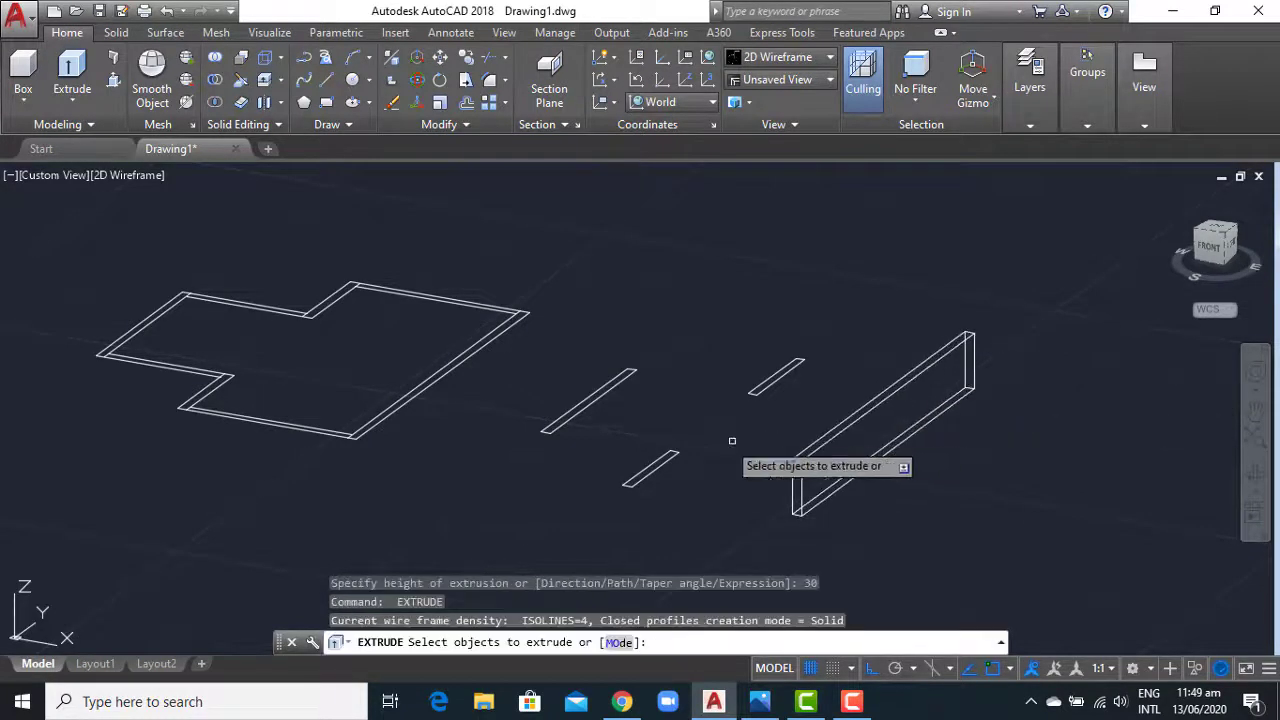
click(590, 402)
key(Return)
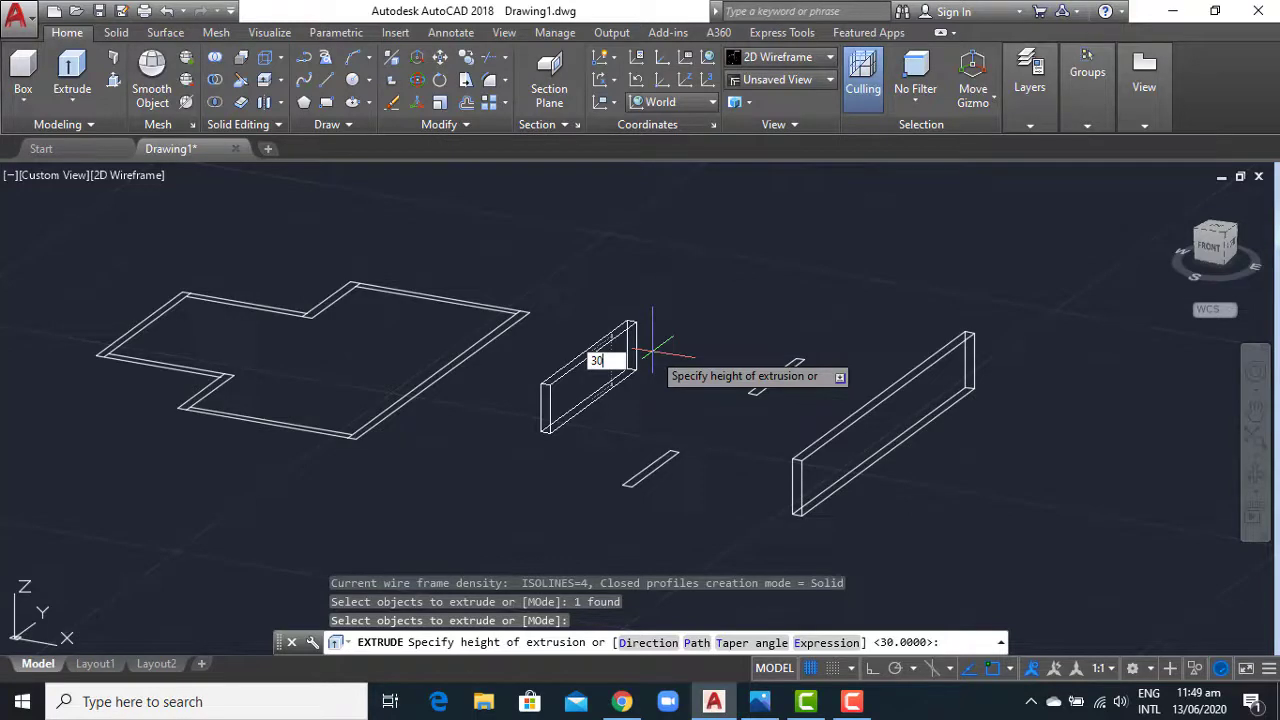
key(Return)
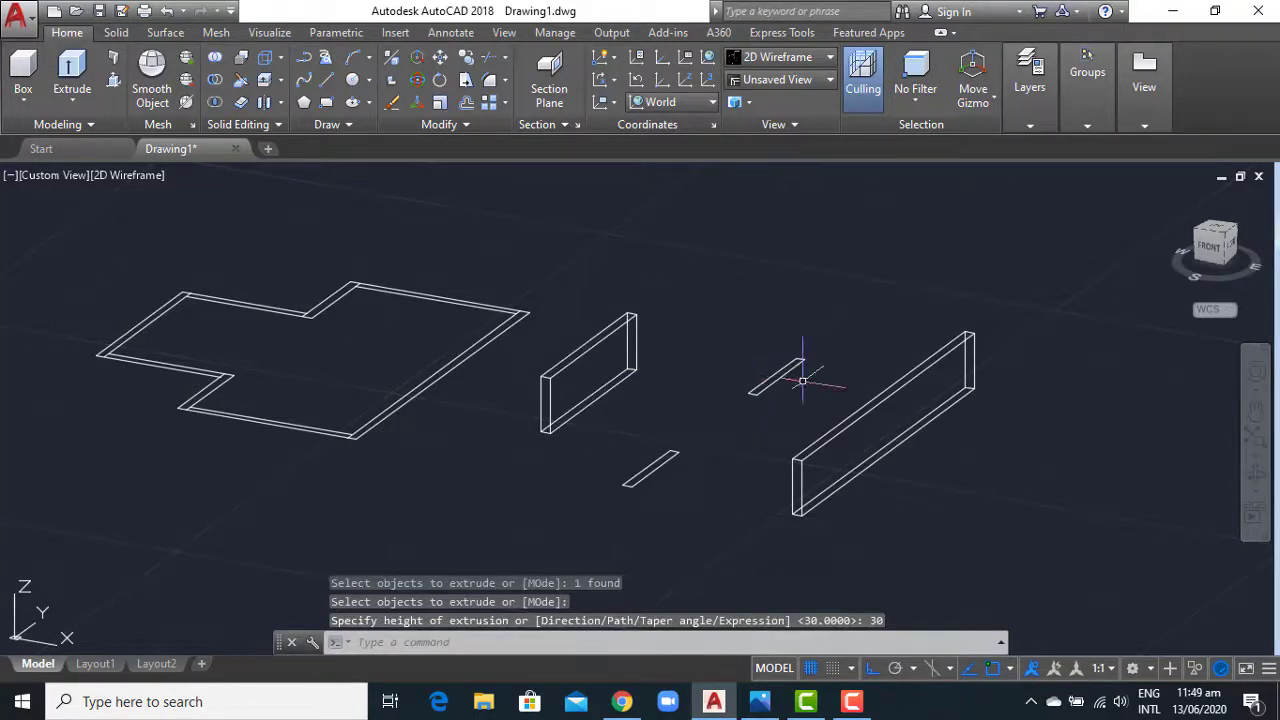
Extrude the two remaining wall lines to a height of 50.
key(Return)
click(776, 374)
click(650, 468)
key(Return)
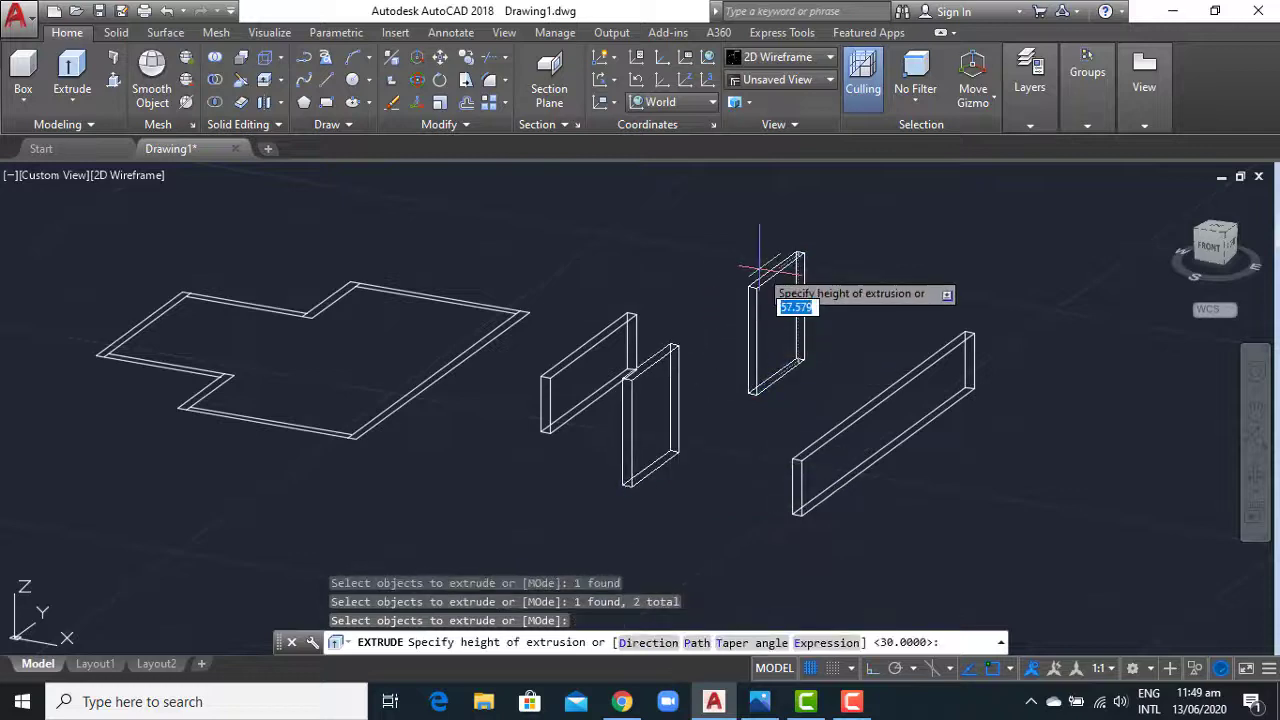
key(Return)
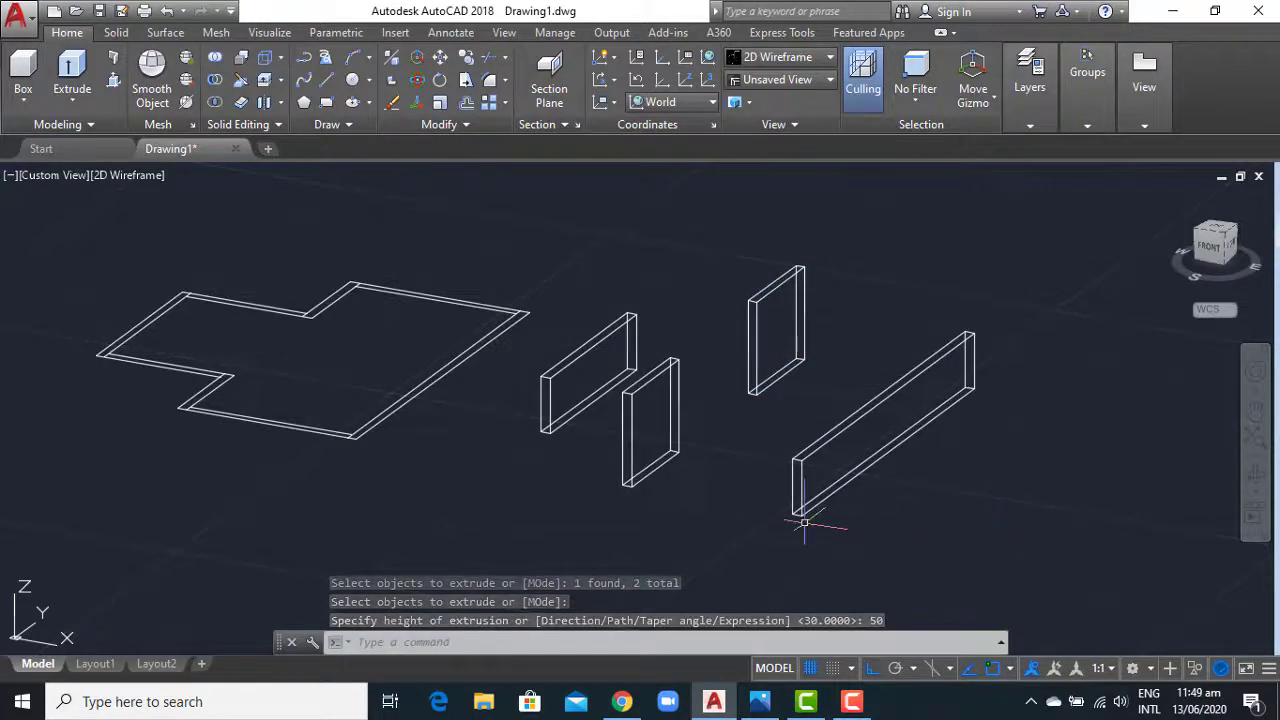
Switch the UCS to Front from the coordinate system list.
mouse_move(727, 520)
shift+middle_down()
mouse_move(677, 520)
mouse_move(714, 475)
shift+middle_up()
key(Return)
scroll(685, 385, up, 2)
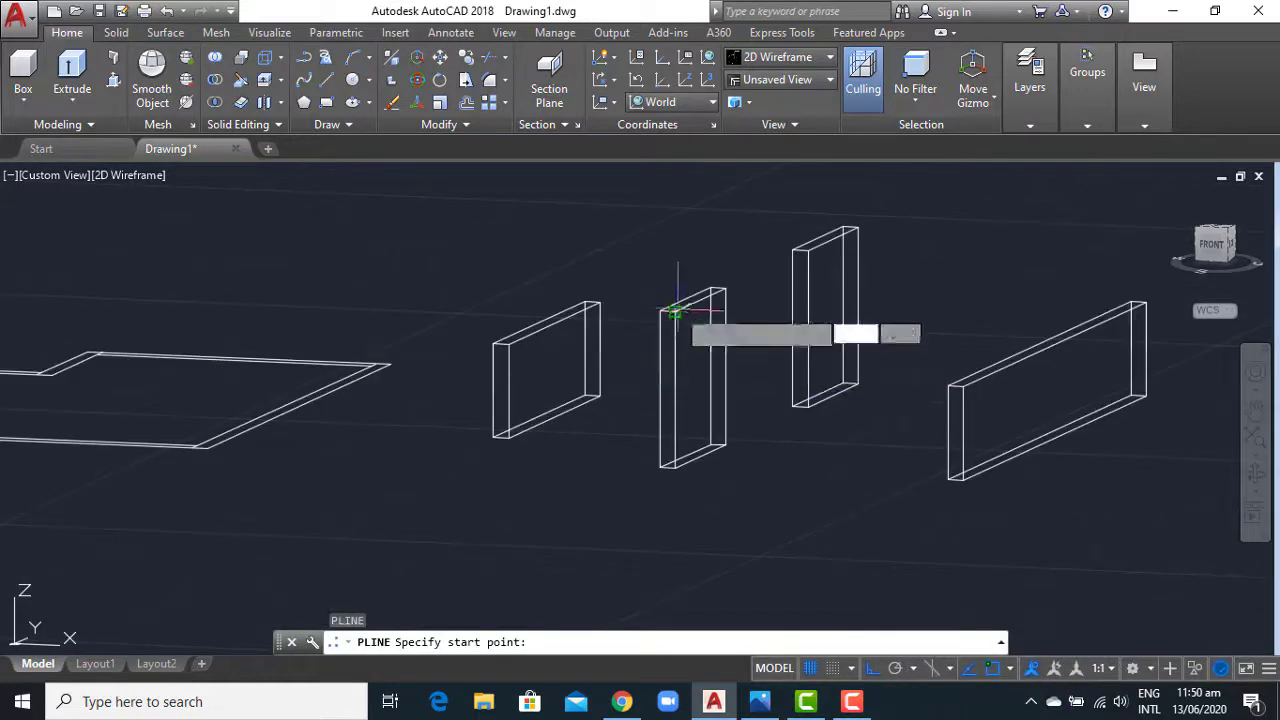
click(670, 311)
key(Escape)
click(712, 101)
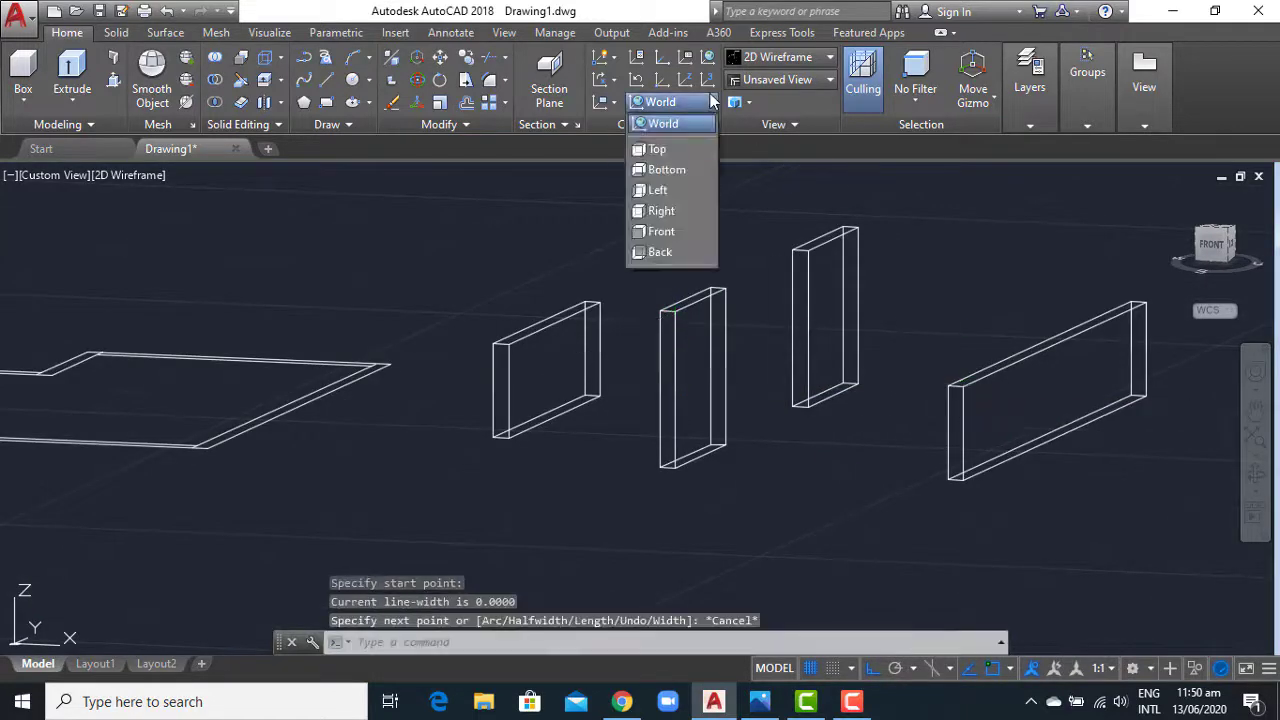
click(683, 232)
Draw a polyline from the middle wall's top corner to the long wall, along its base and back.
key(Return)
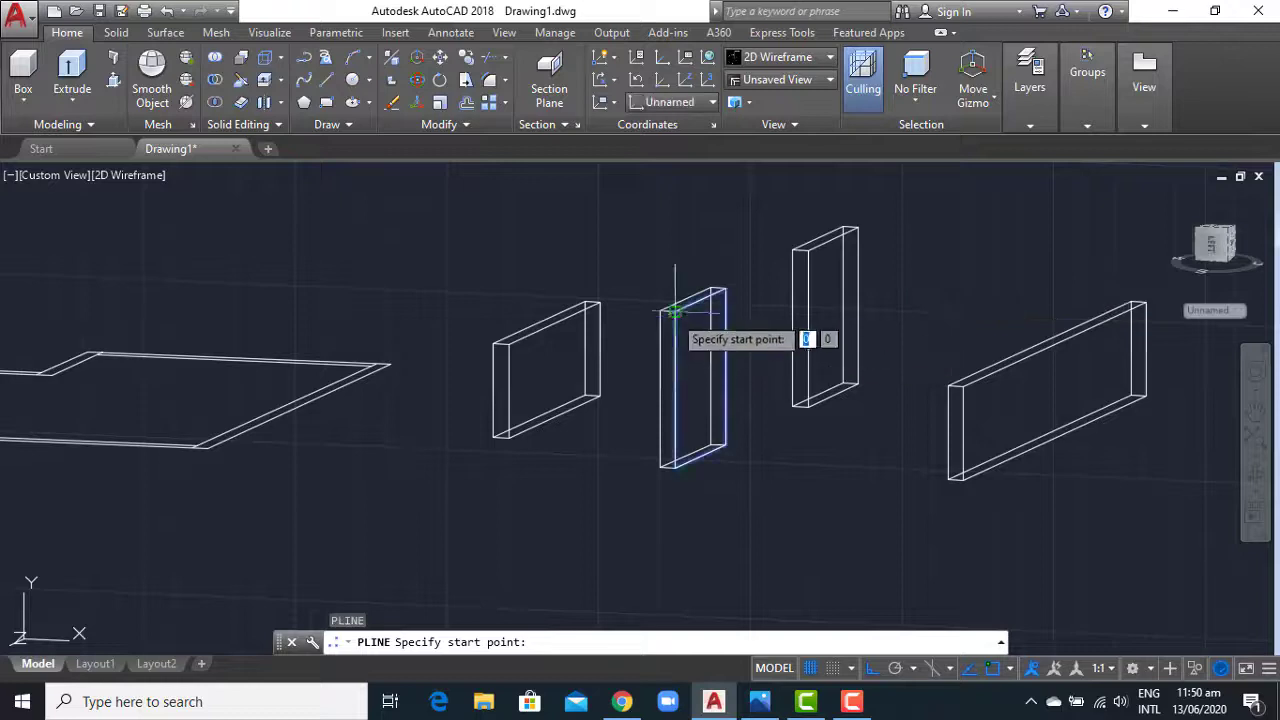
click(673, 311)
scroll(949, 385, up, 5)
scroll(966, 400, down, 8)
key(Escape)
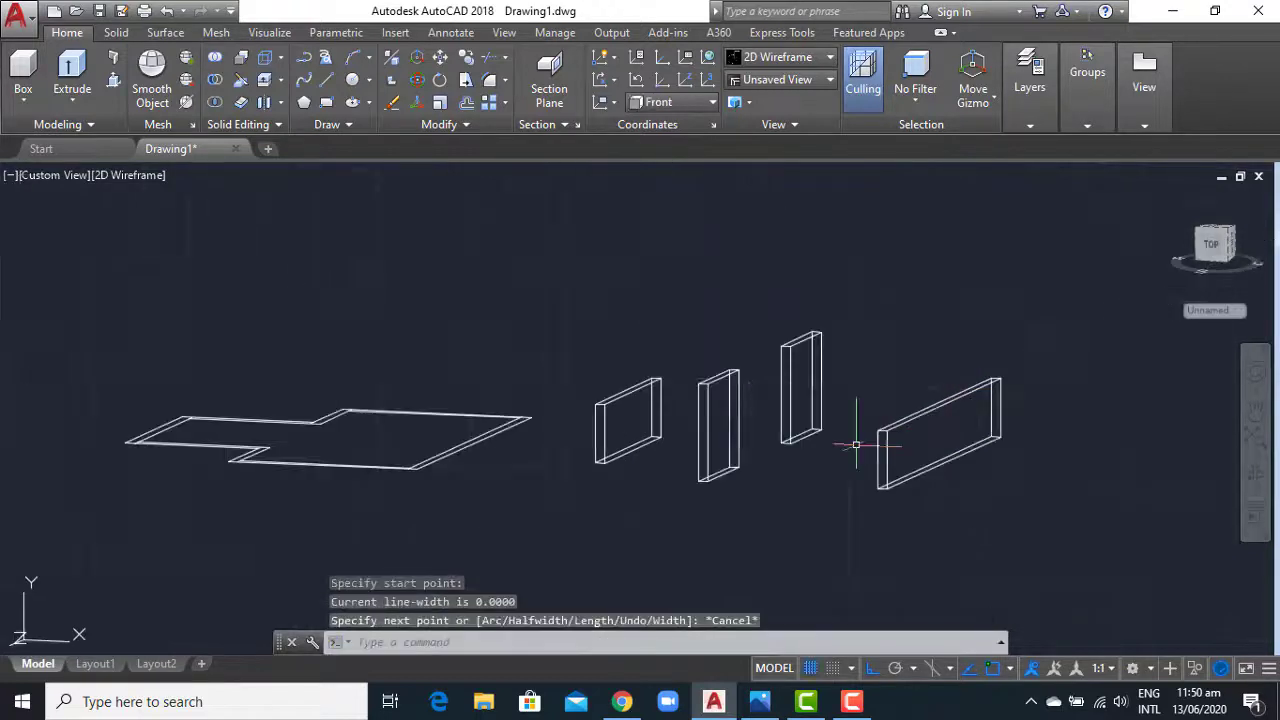
key(Return)
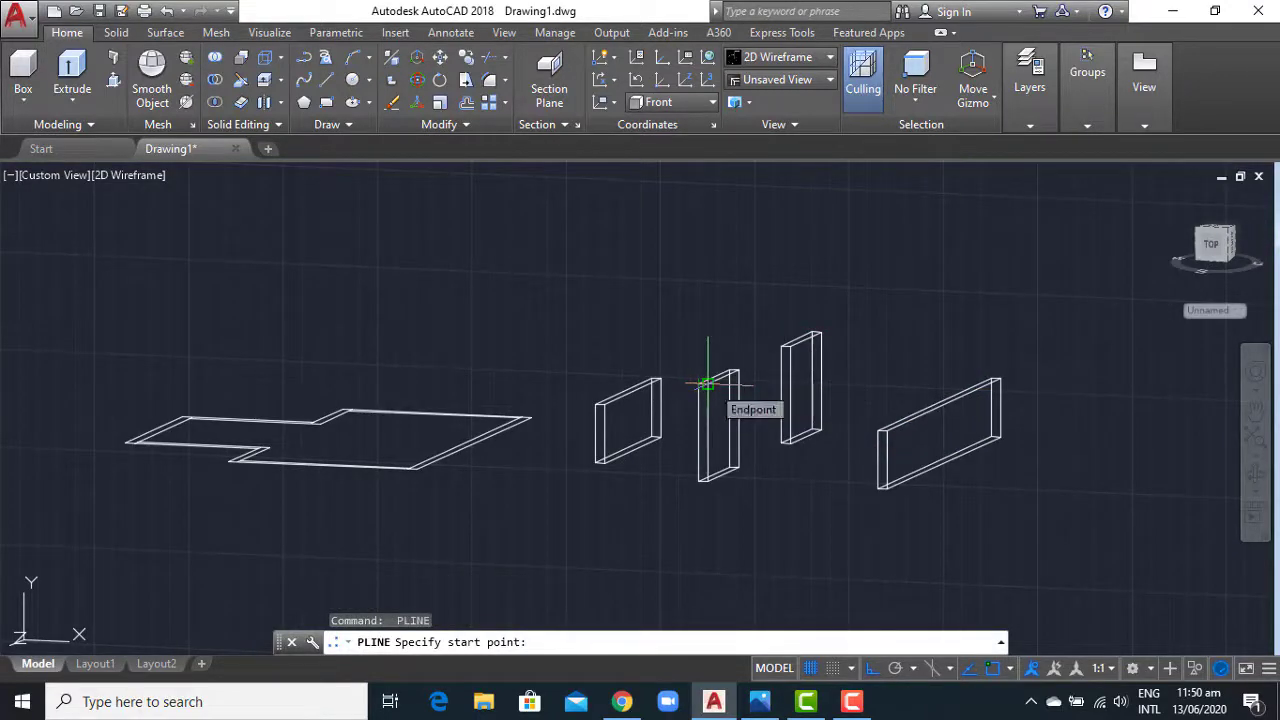
click(706, 385)
click(880, 432)
click(880, 488)
click(700, 481)
key(Return)
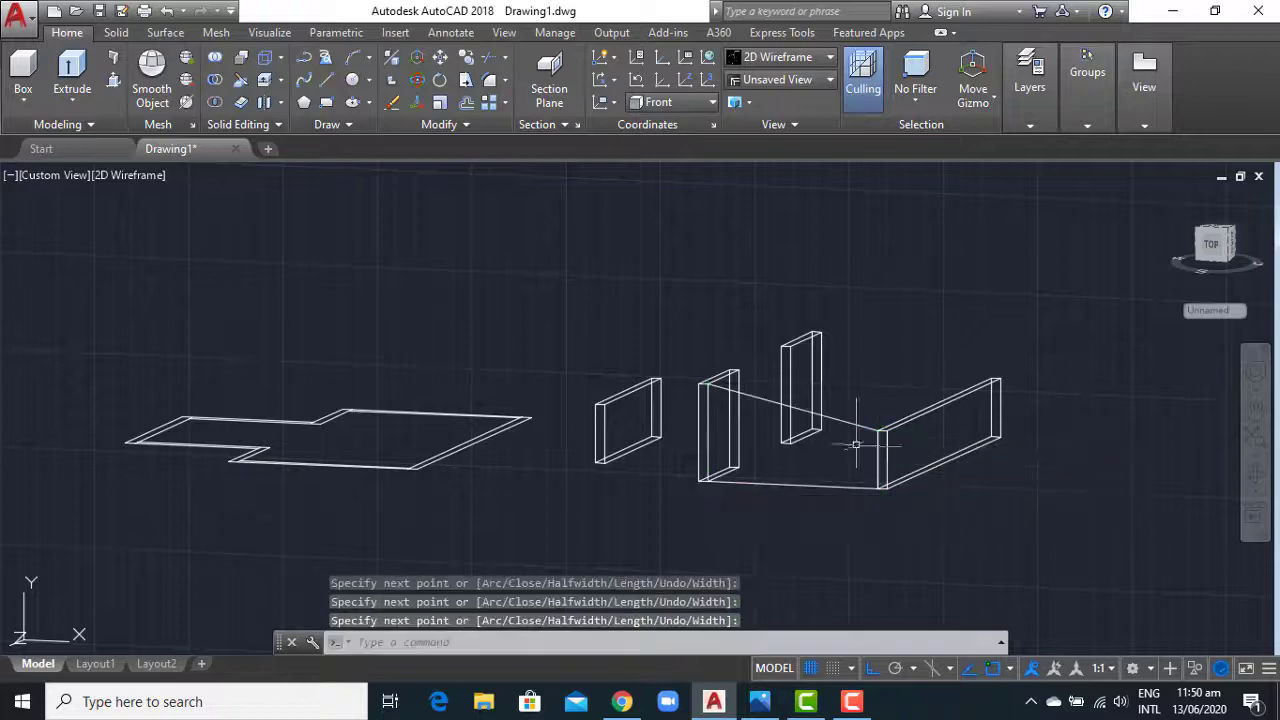
Start a second polyline from a wall's top corner, then cancel and undo it.
key(Return)
click(700, 368)
scroll(596, 407, up, 5)
key(Escape)
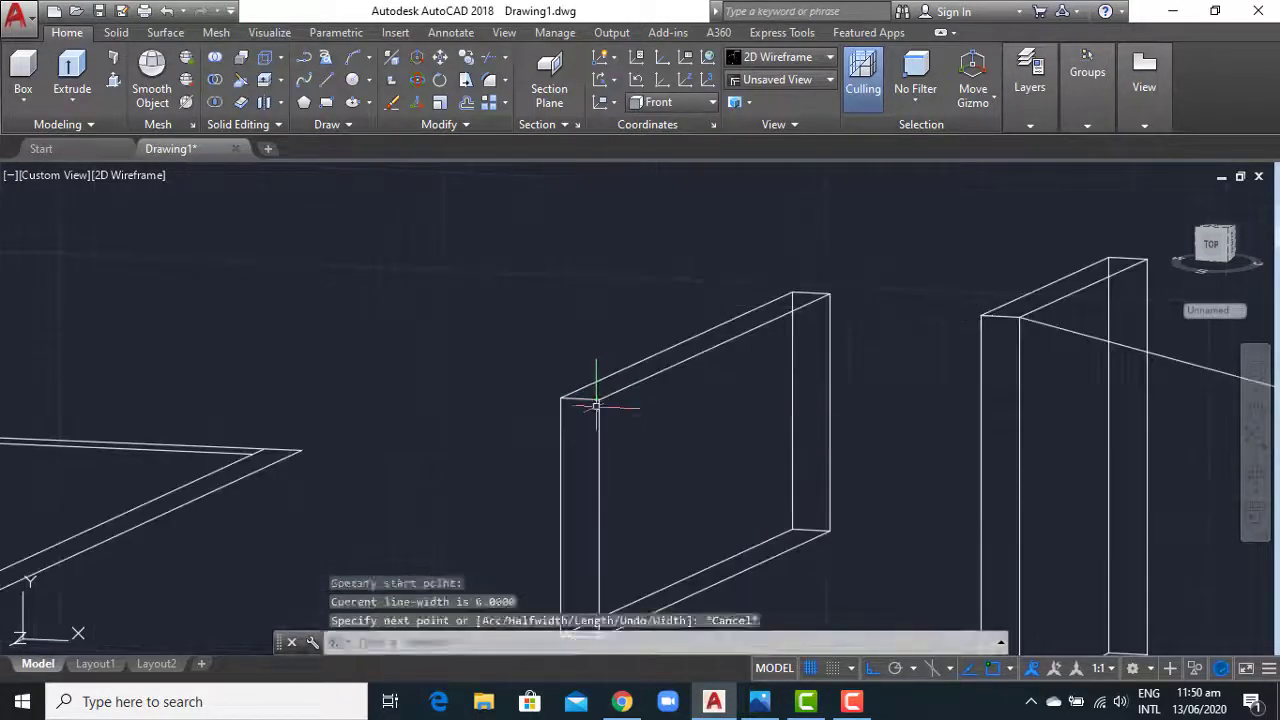
key(Return)
click(981, 317)
click(601, 400)
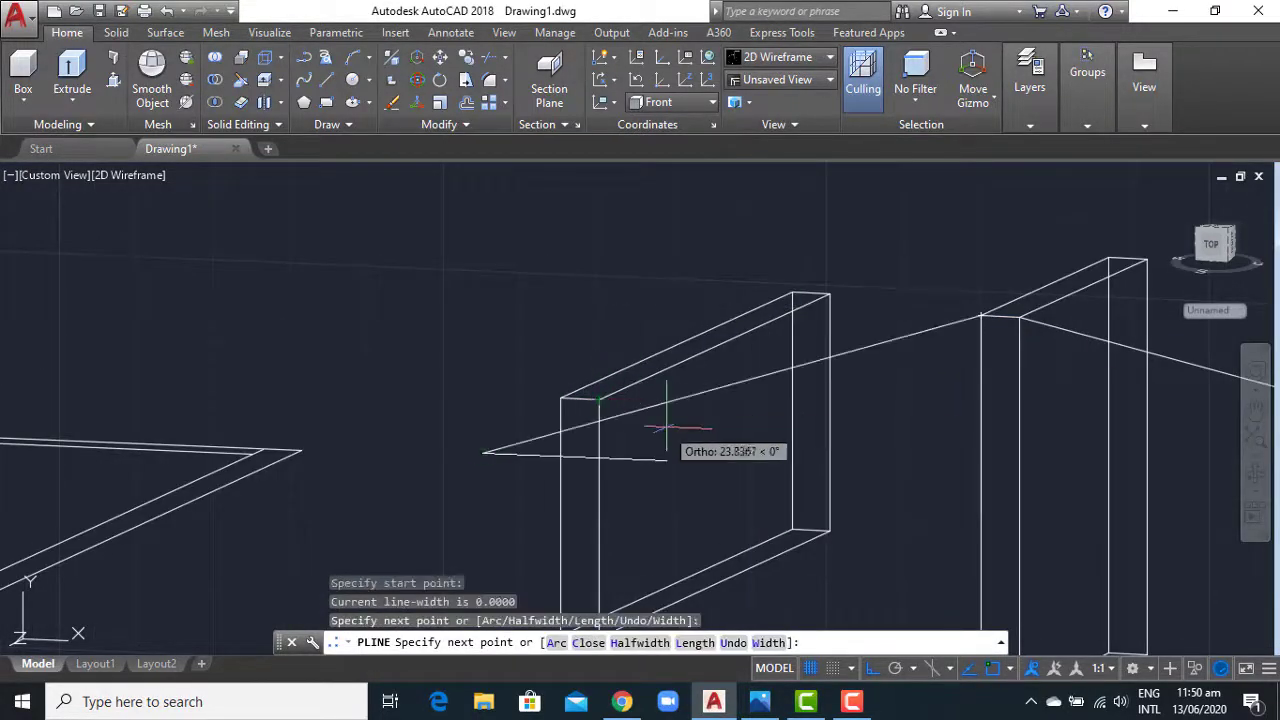
key(Escape)
key(ctrl+z)
mouse_move(757, 423)
shift+middle_down()
mouse_move(840, 521)
mouse_move(828, 531)
shift+middle_up()
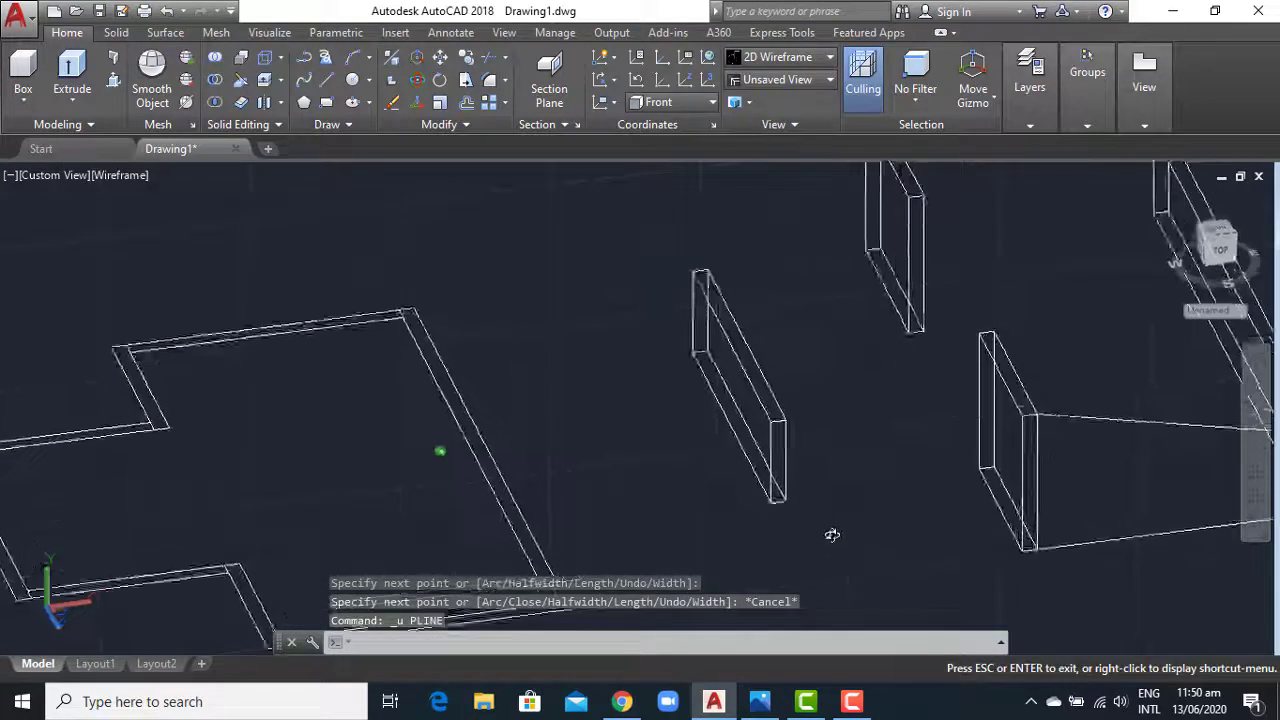
scroll(846, 531, down, 3)
scroll(980, 576, down, 2)
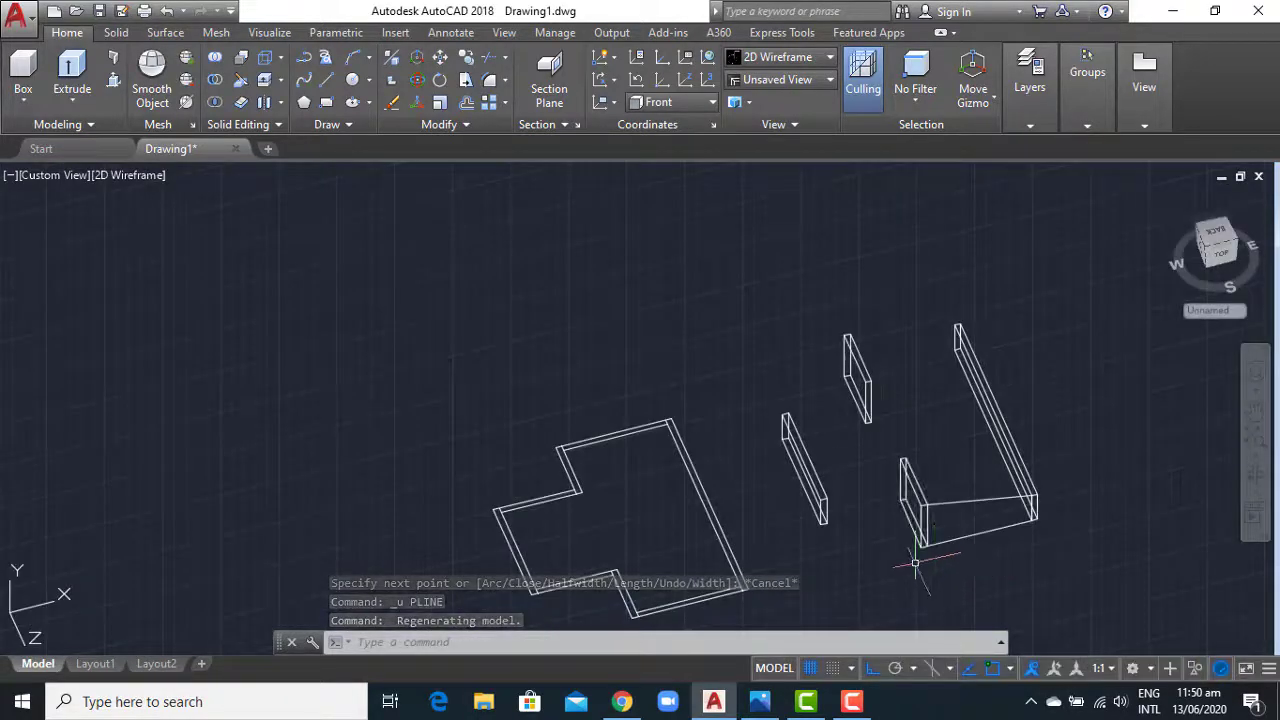
Orbit to look down from above and start moving a wall line, then cancel.
mouse_move(880, 530)
shift+middle_down()
mouse_move(851, 480)
mouse_move(871, 606)
mouse_move(846, 534)
mouse_move(887, 626)
mouse_move(823, 508)
shift+middle_up()
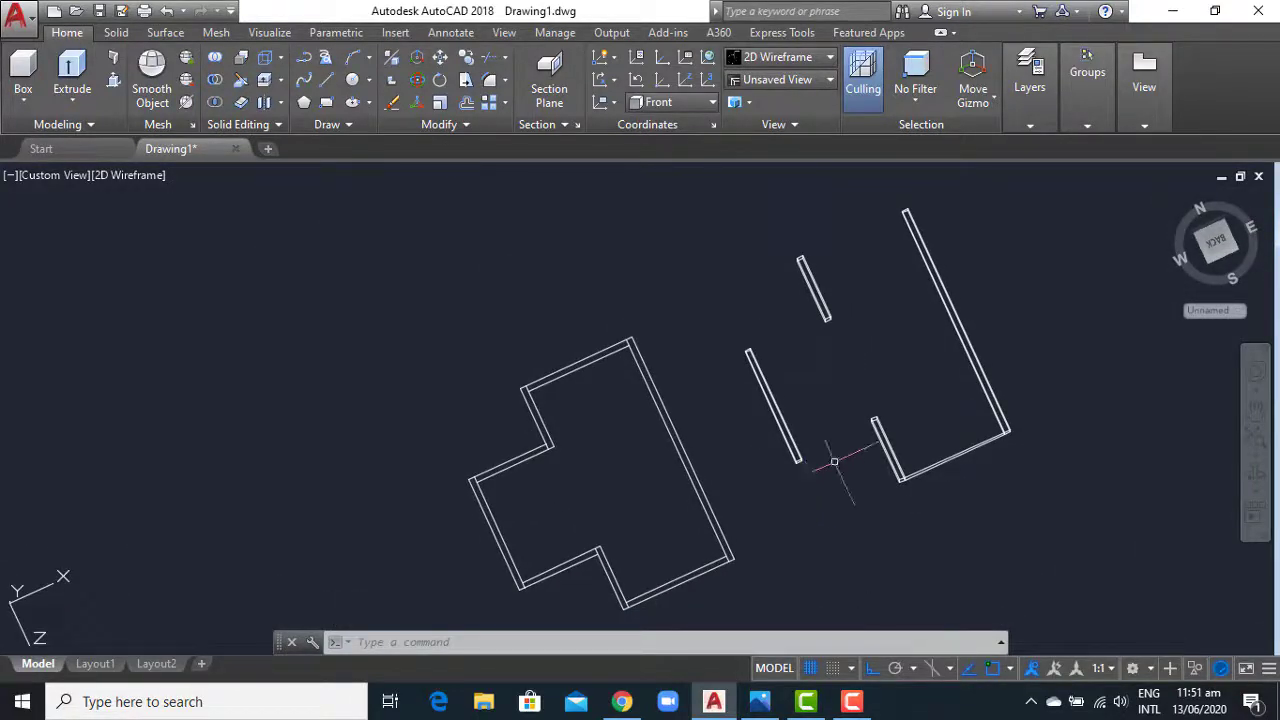
text(m)
key(Return)
click(529, 551)
key(Return)
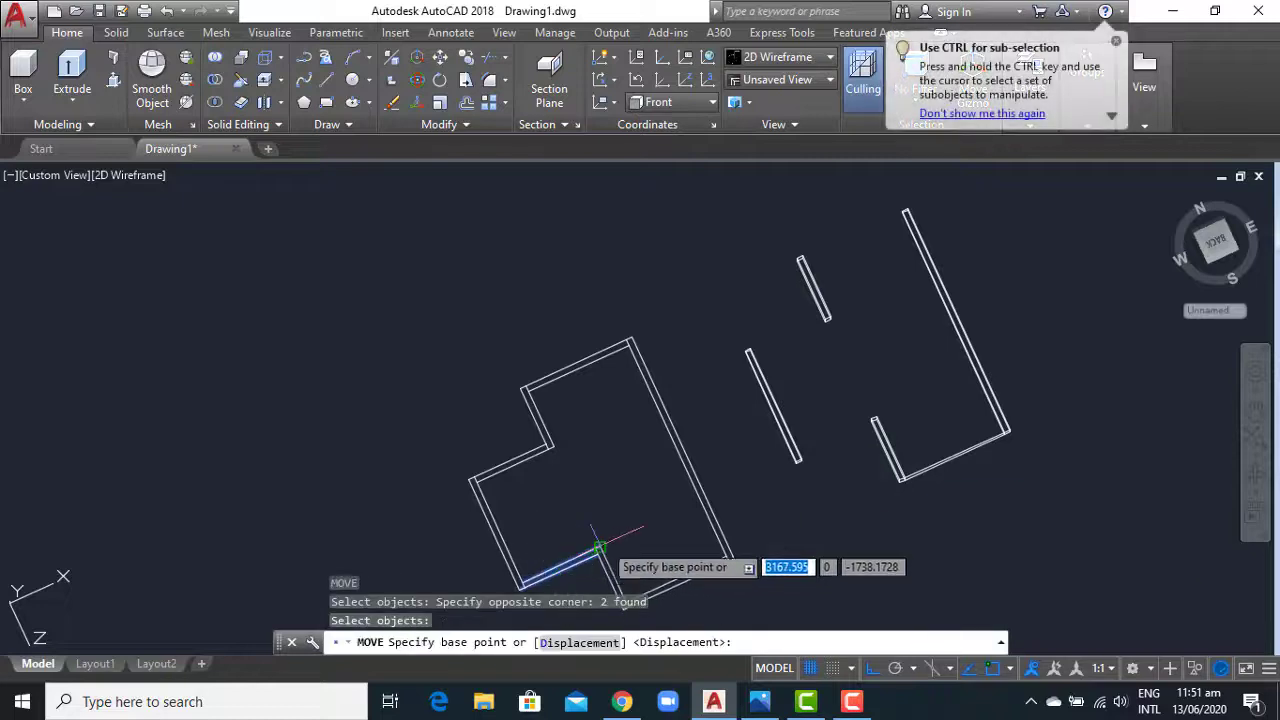
click(592, 549)
key(Escape)
Window-select the two beam lines for a move and cancel it again.
key(Return)
click(606, 570)
click(555, 520)
key(Return)
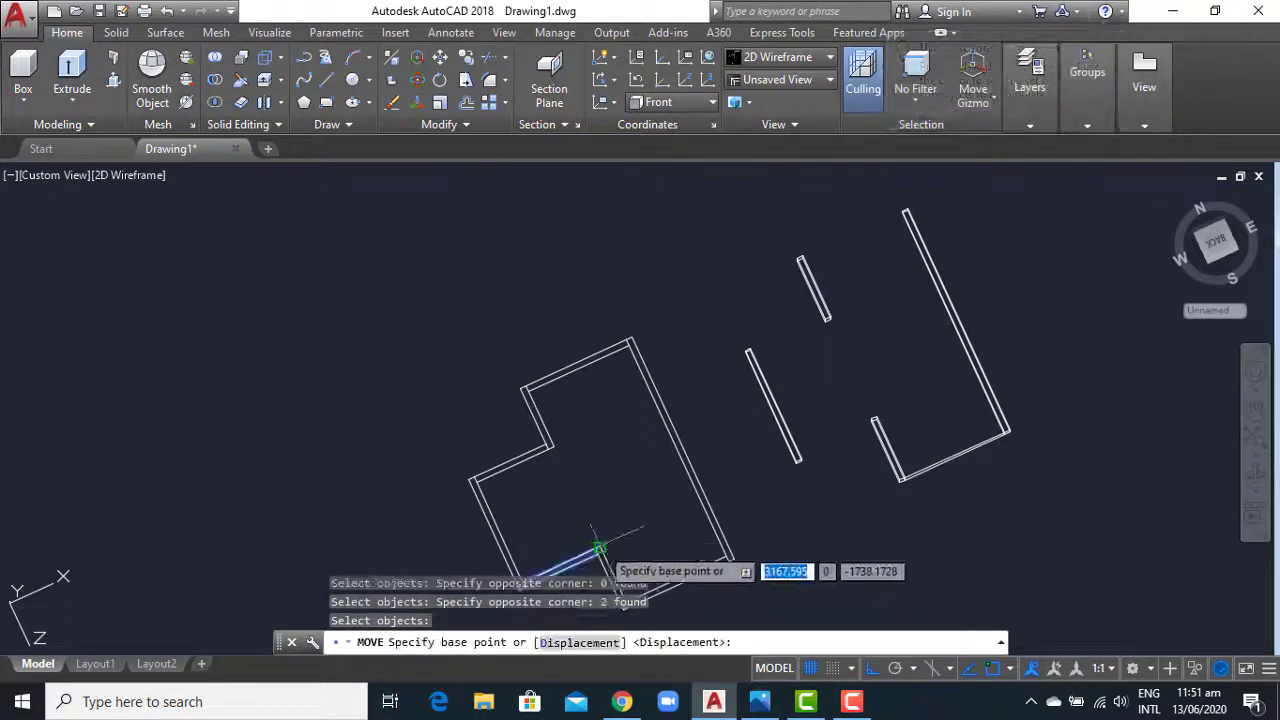
click(598, 548)
scroll(890, 420, up, 5)
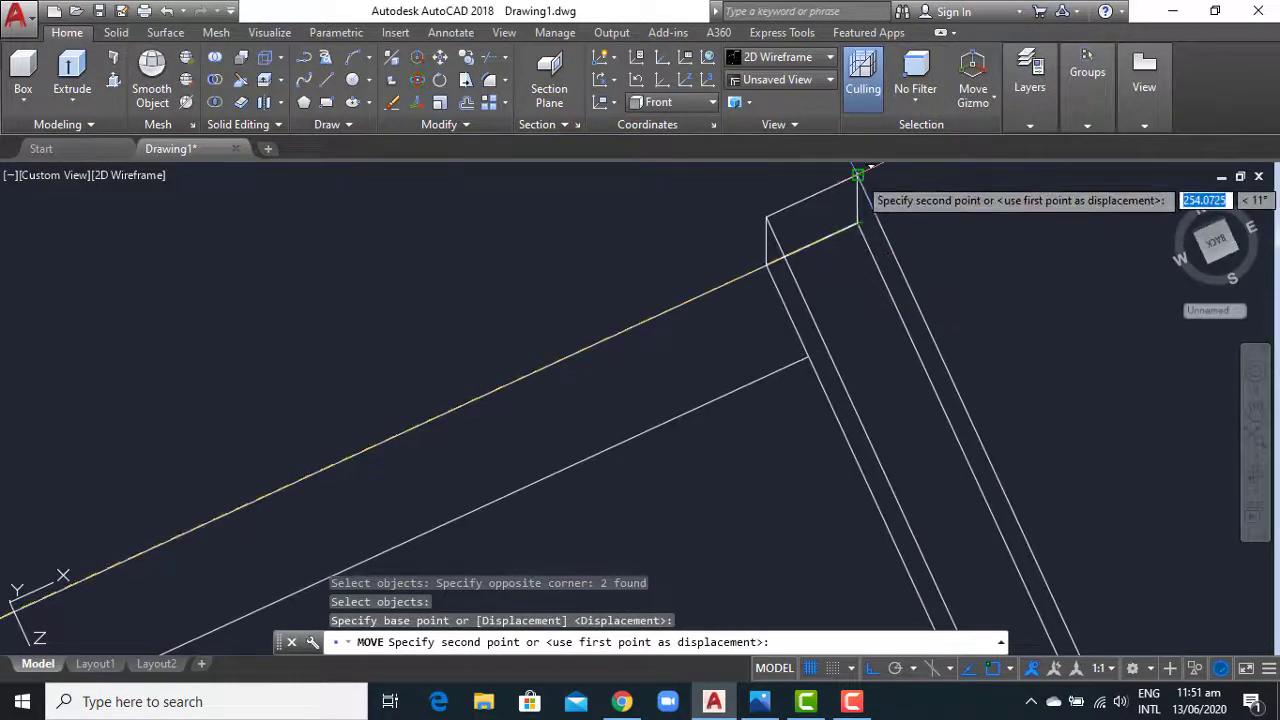
key(Escape)
Copy the two beam lines 50 units downward from their end point with CO.
mouse_move(817, 442)
shift+middle_down()
mouse_move(757, 486)
mouse_move(737, 351)
shift+middle_up()
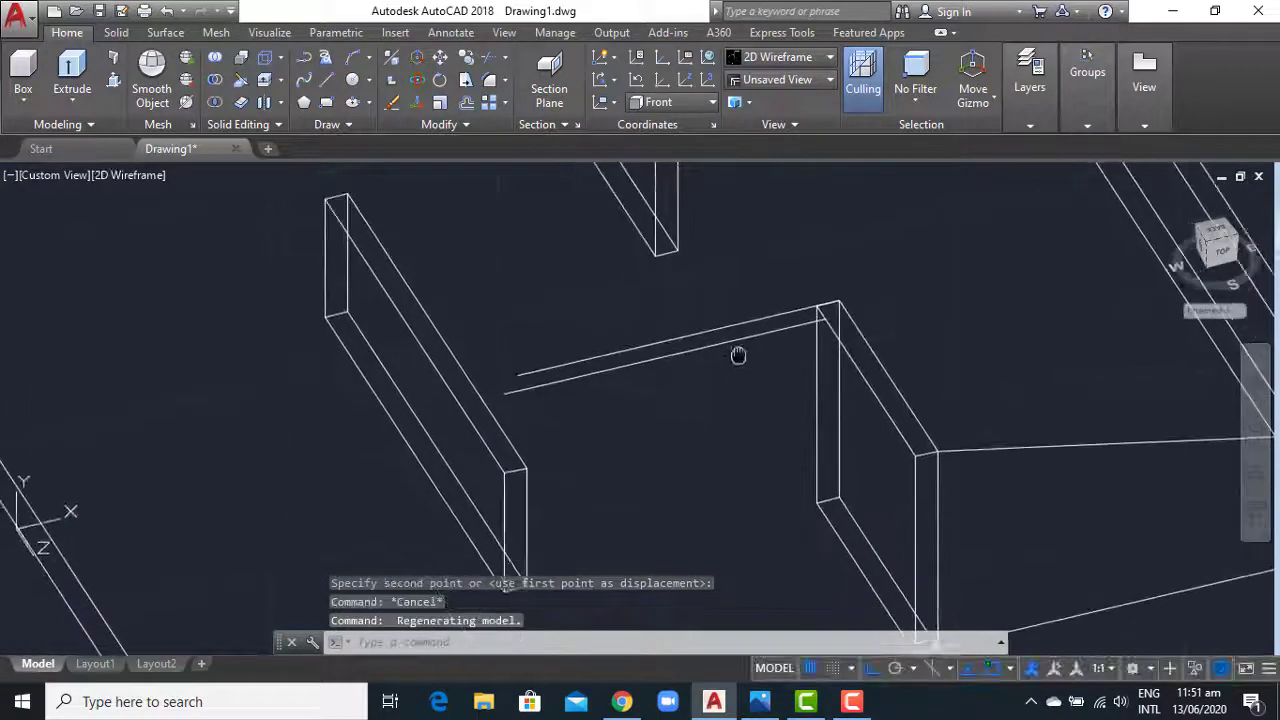
text(co)
key(Return)
drag(743, 369, 680, 320)
key(Return)
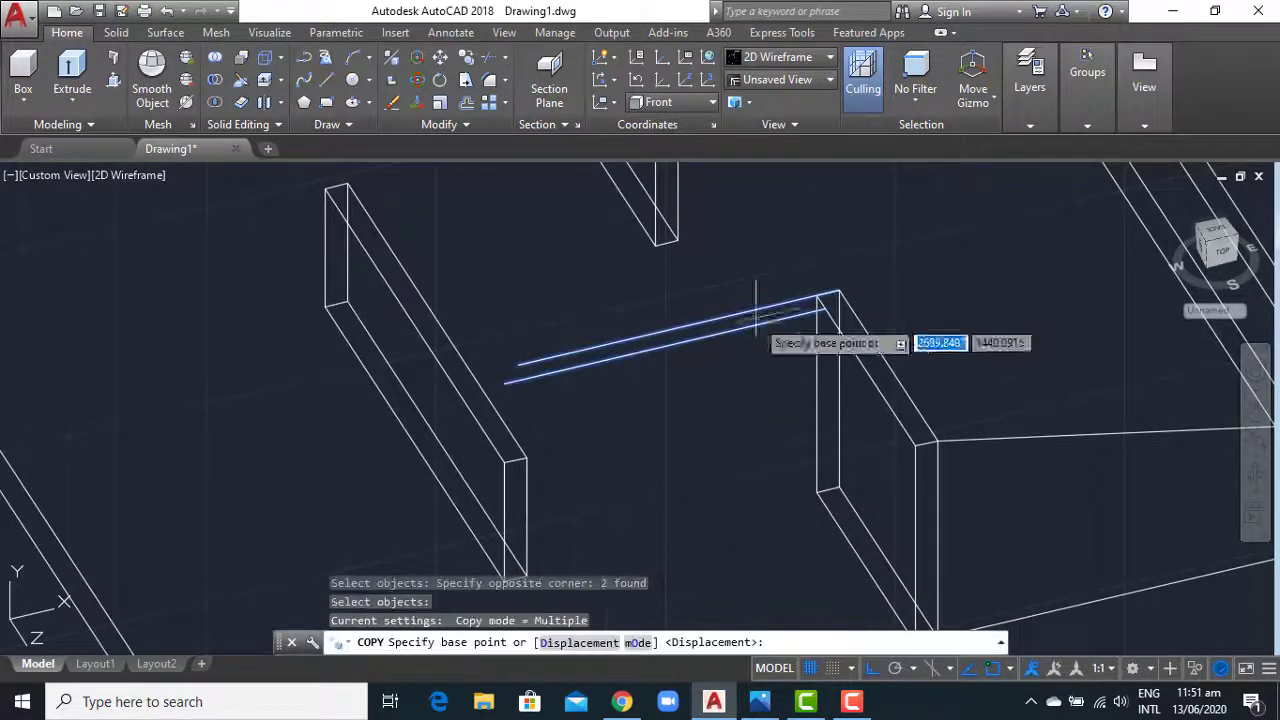
click(505, 383)
click(505, 460)
middle_drag(505, 460, 492, 335)
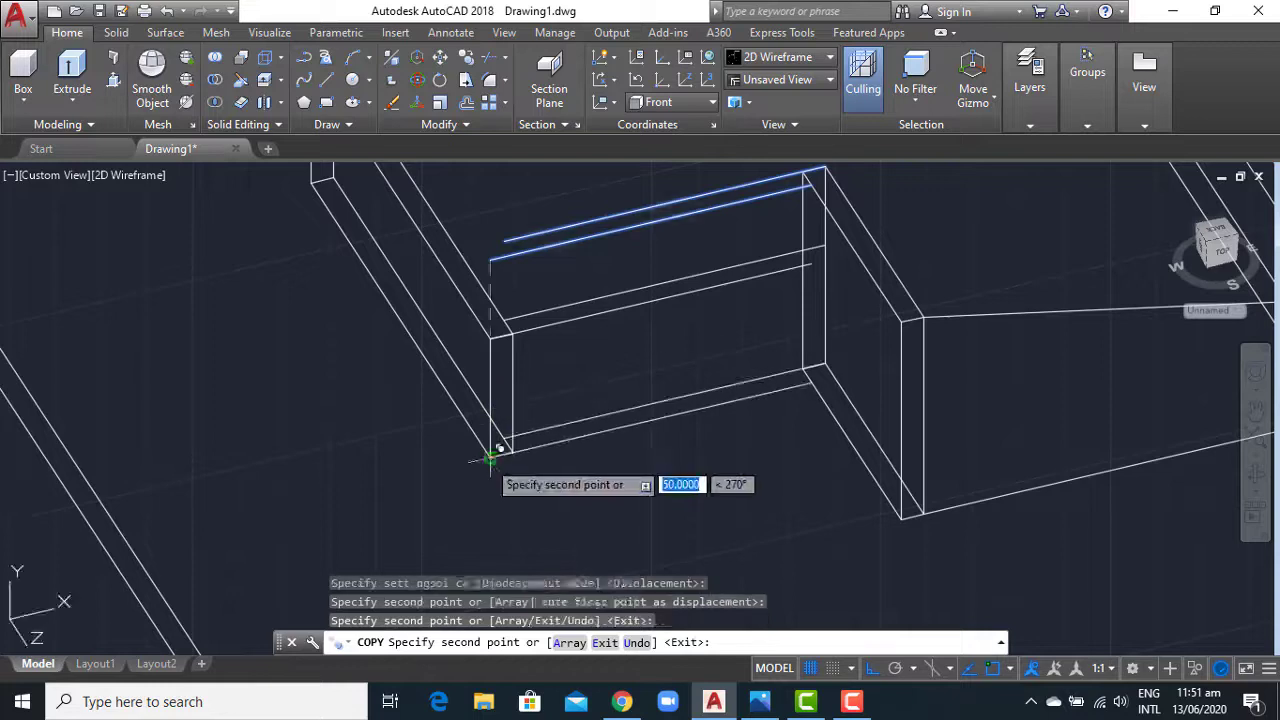
key(Escape)
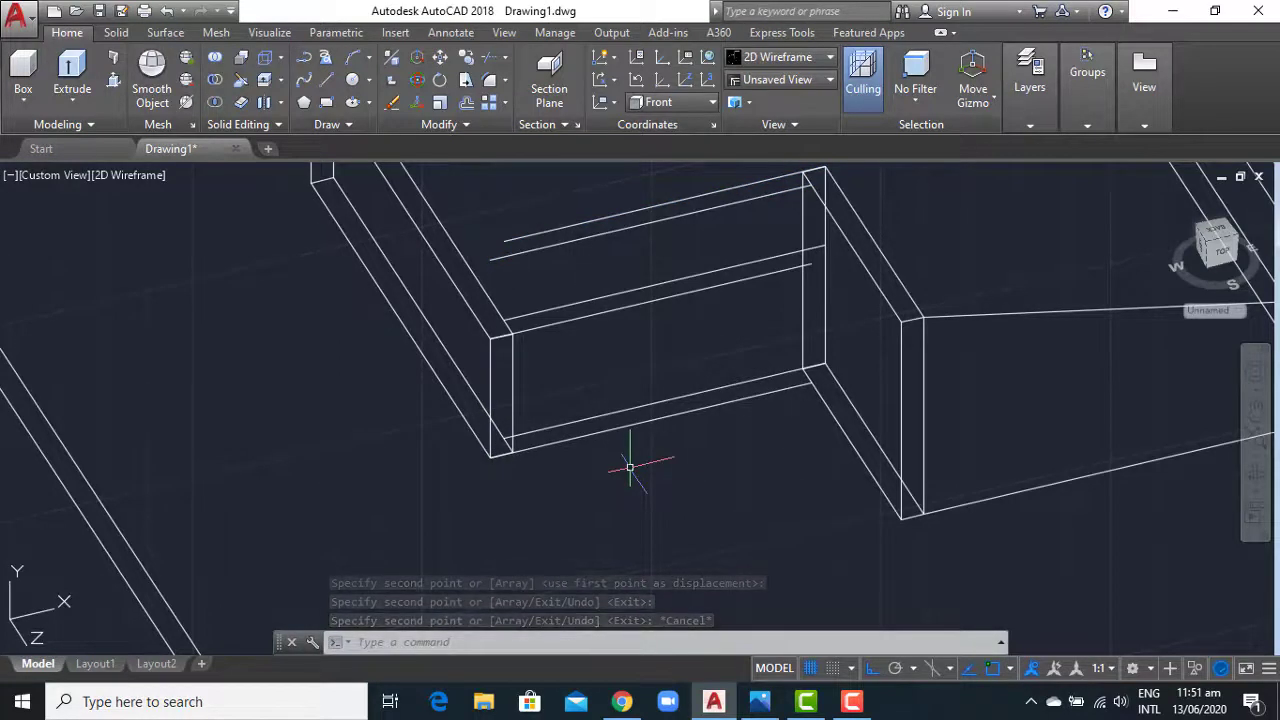
text(pl)
key(Return)
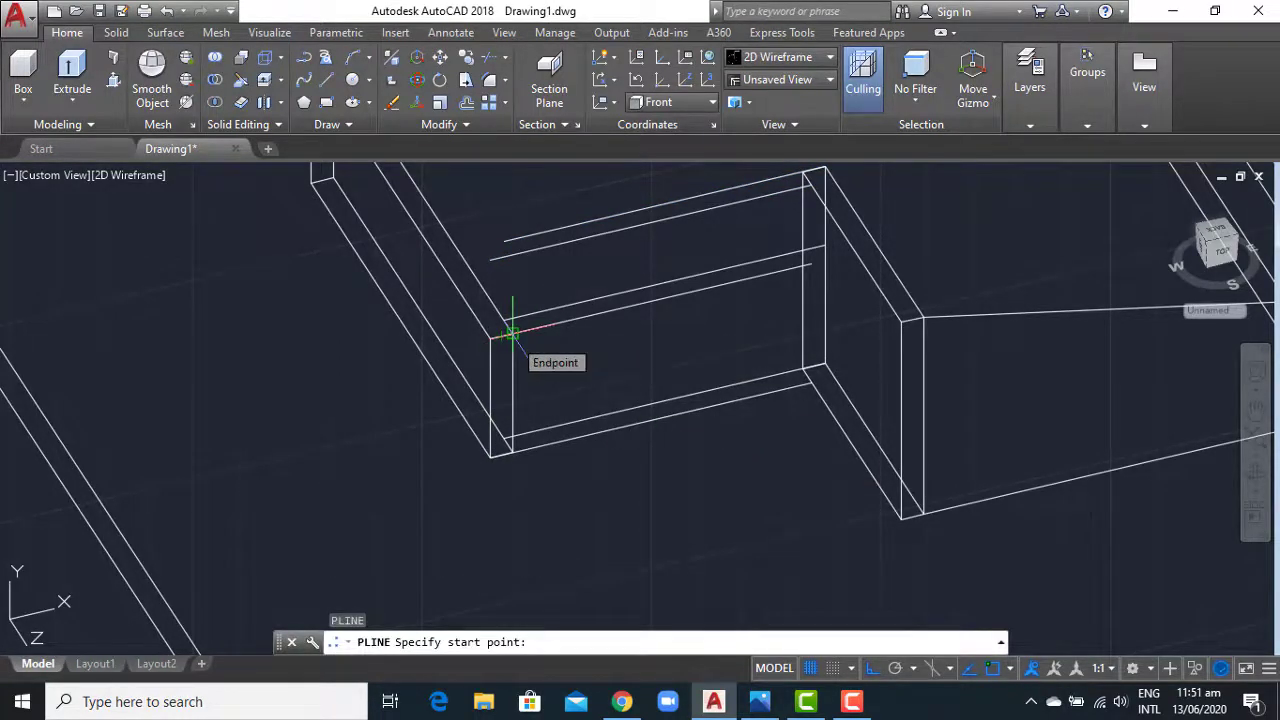
Draw a closed polyline outlining the sloped gable from wall corner to beam corners.
scroll(512, 333, down, 1)
scroll(492, 370, down, 1)
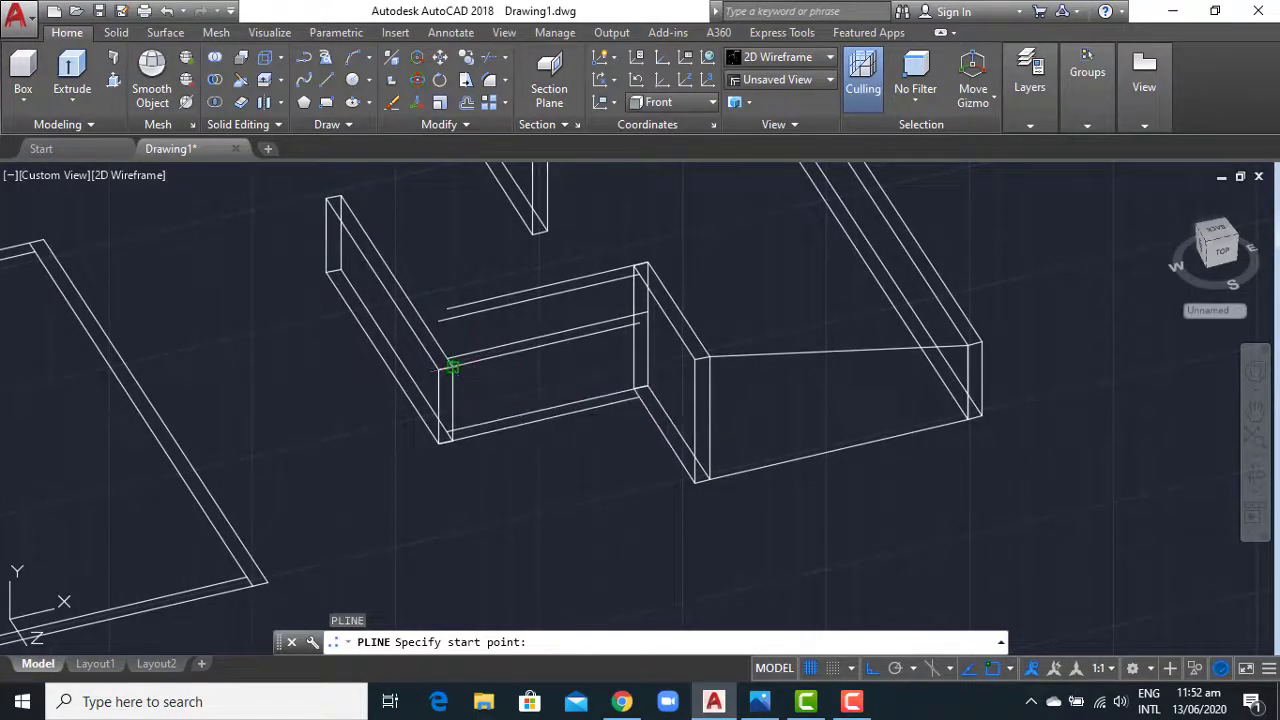
click(449, 366)
scroll(640, 260, up, 5)
scroll(640, 240, down, 1)
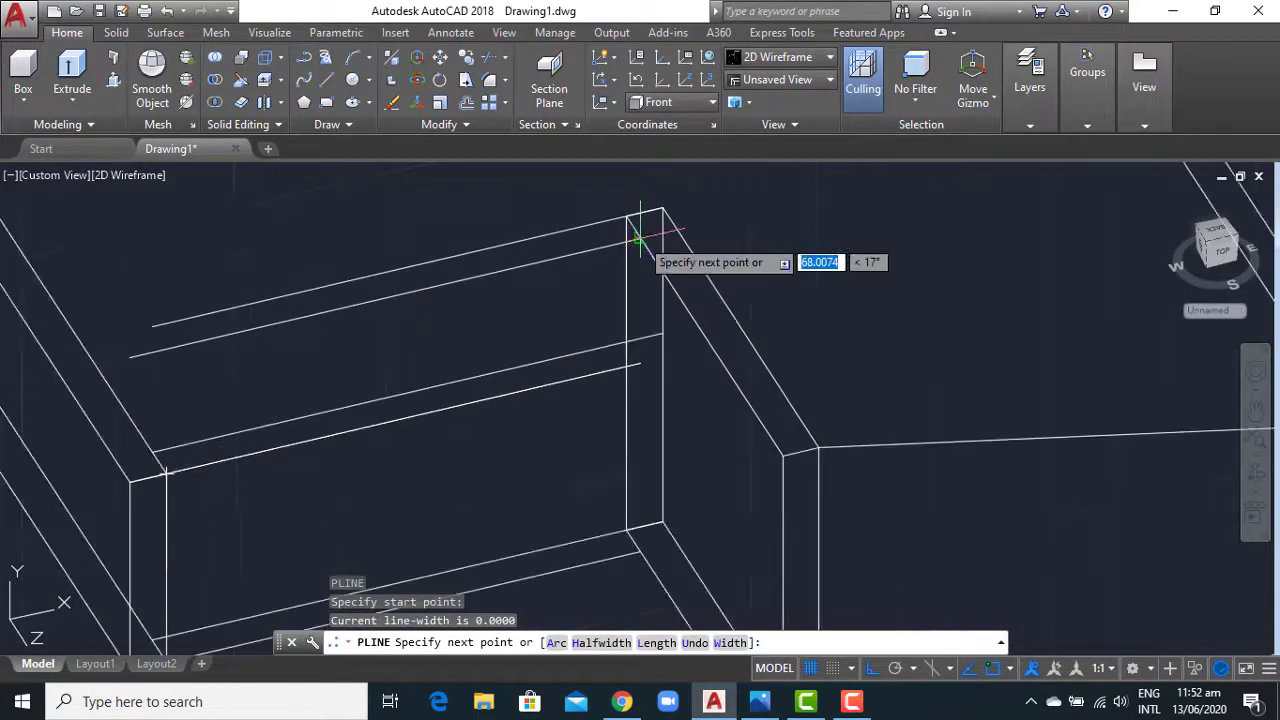
click(639, 239)
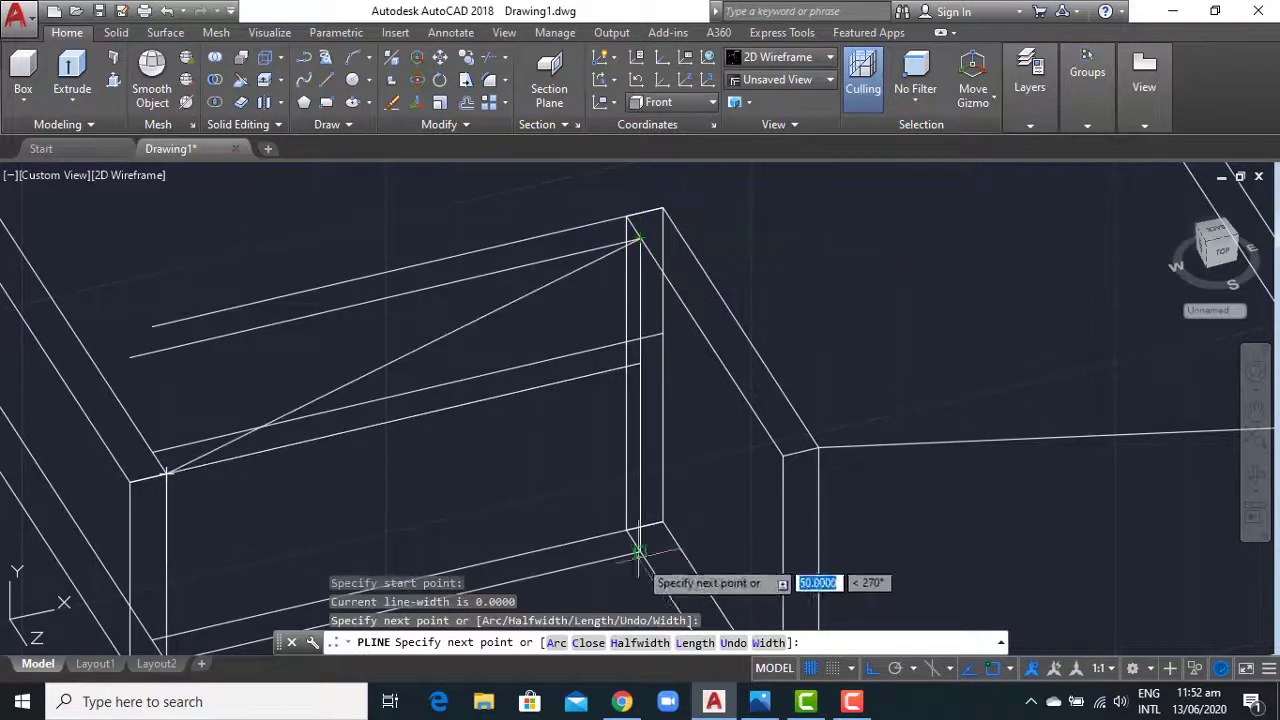
click(639, 551)
middle_drag(639, 551, 688, 403)
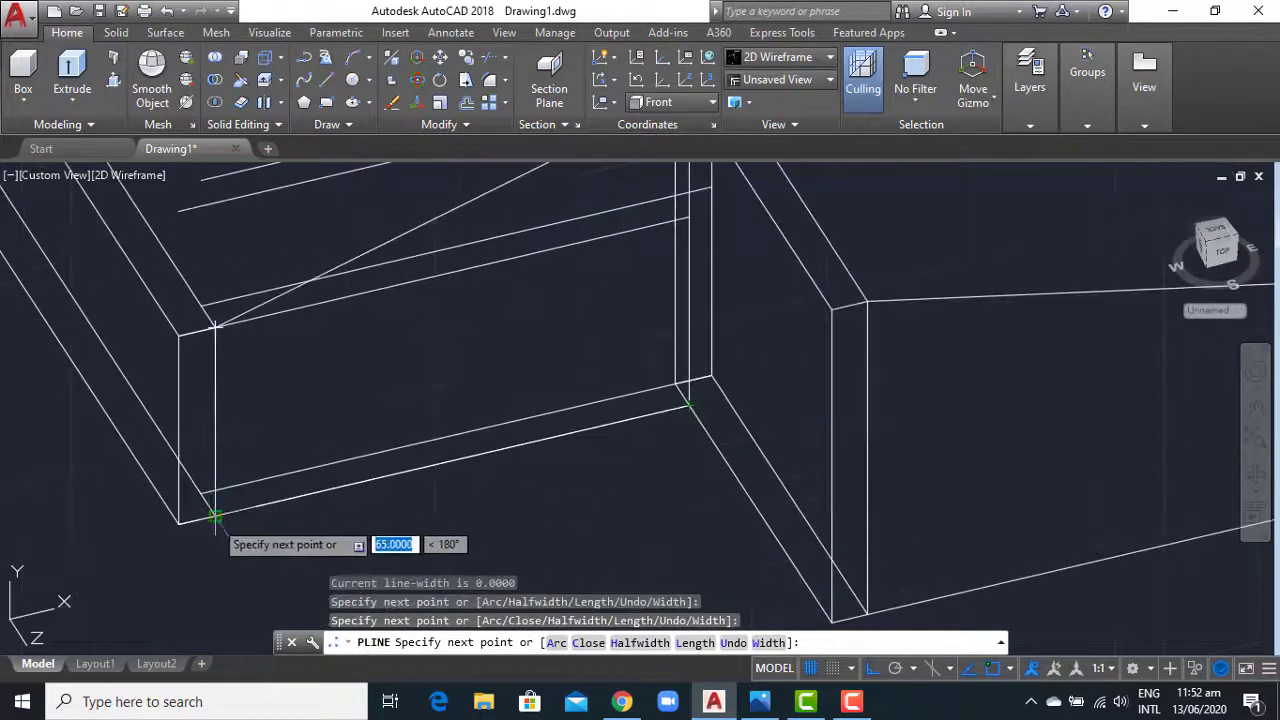
click(214, 517)
click(214, 325)
key(Return)
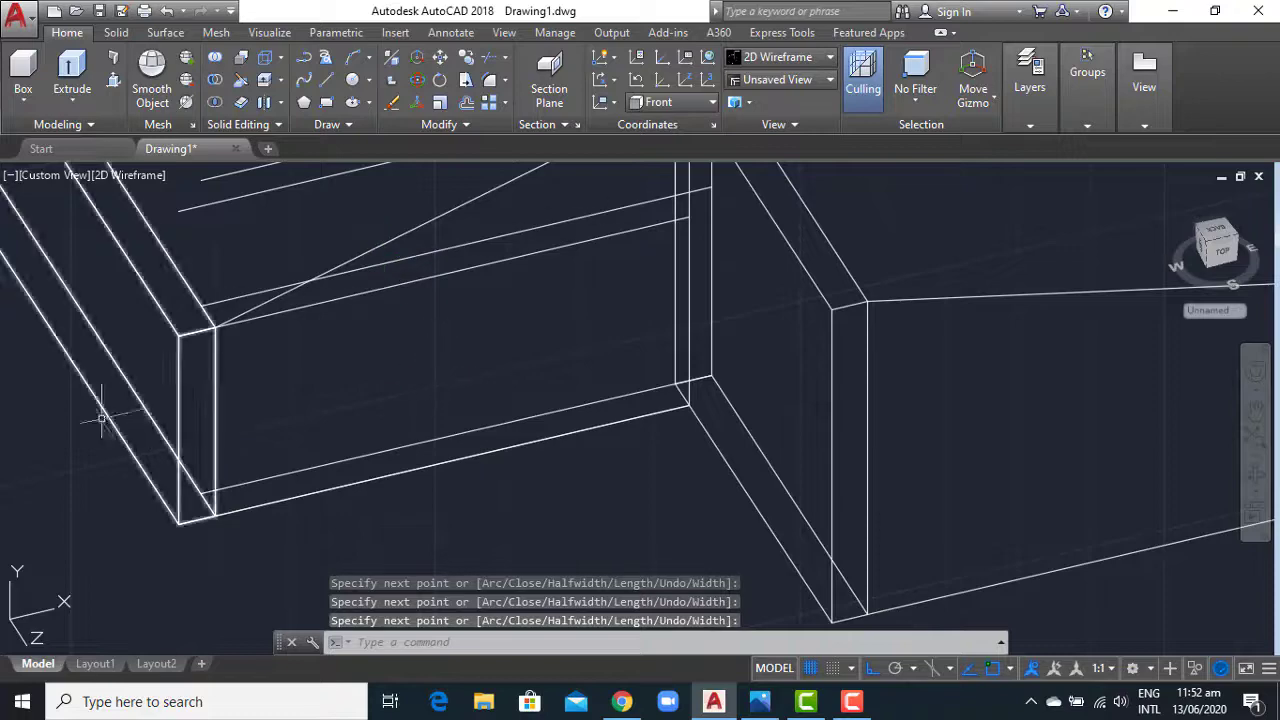
Window-select the unwanted polyline edge and erase it.
click(51, 400)
click(697, 515)
scroll(677, 400, down, 3)
click(351, 266)
click(713, 452)
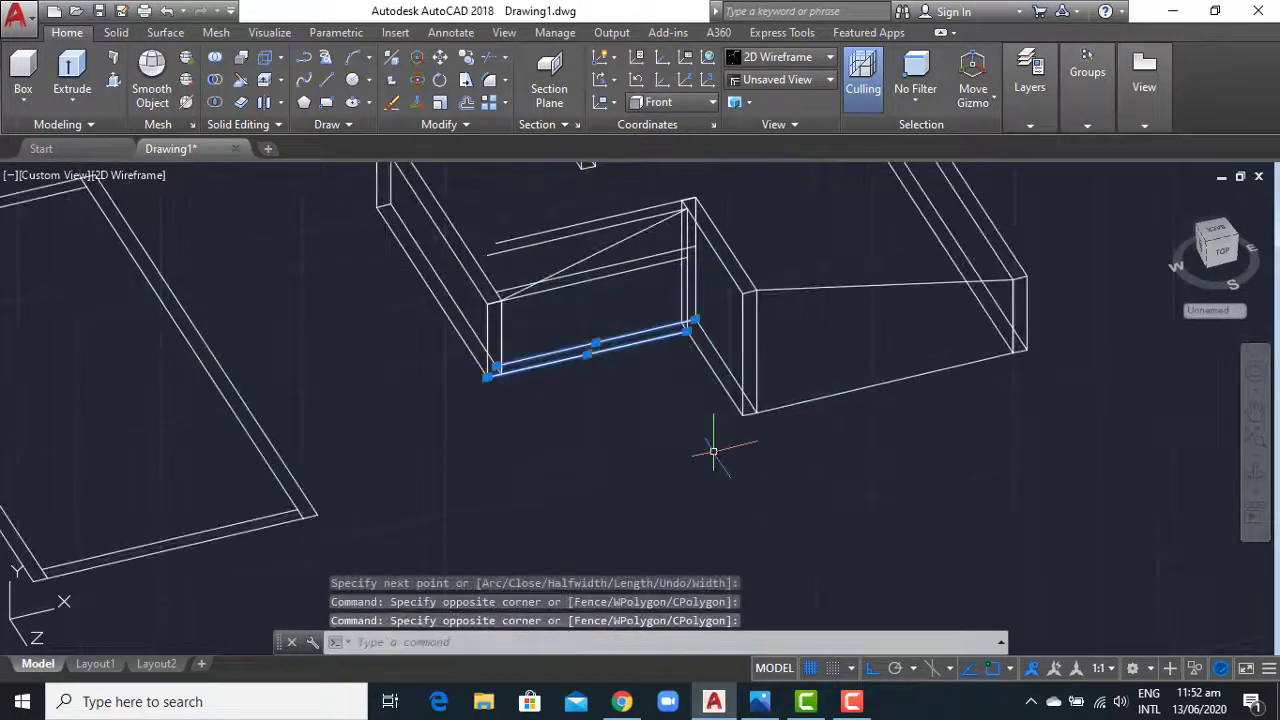
text(e)
key(Return)
Erase the inner helper lines and the stray diagonal with window selections.
click(463, 200)
click(870, 375)
text(e)
key(Return)
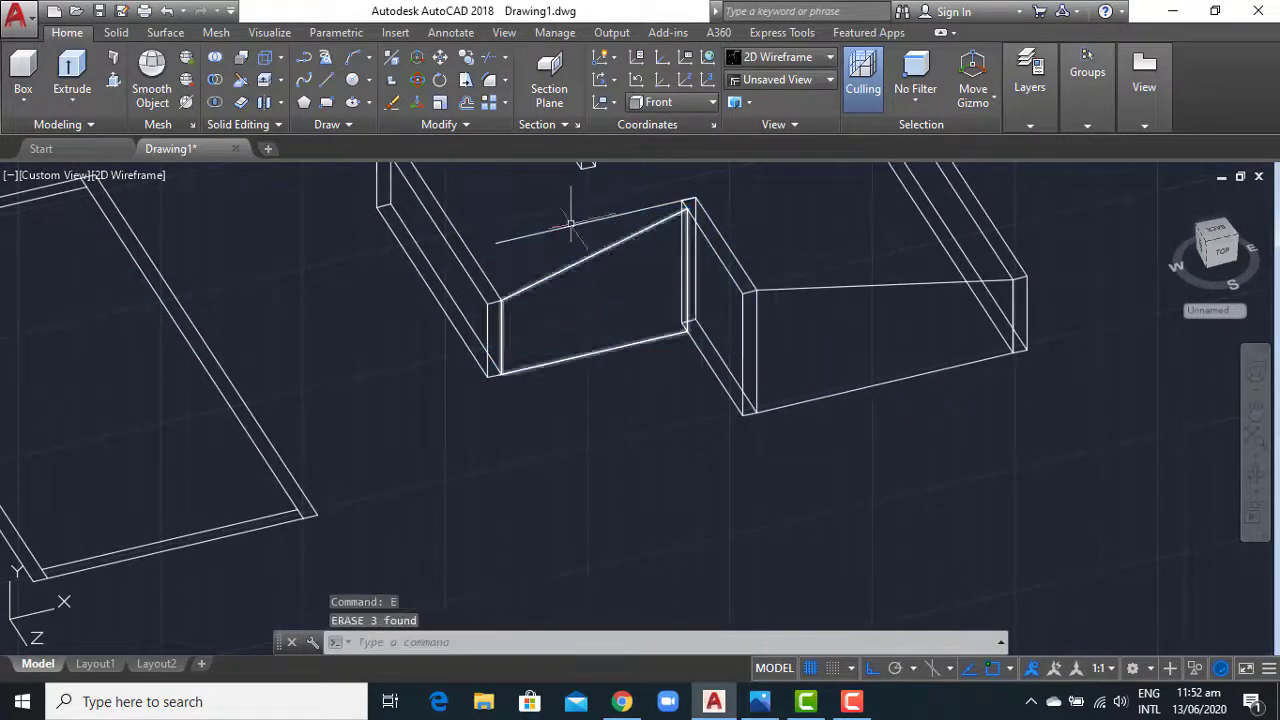
click(471, 189)
click(806, 286)
text(e)
key(Return)
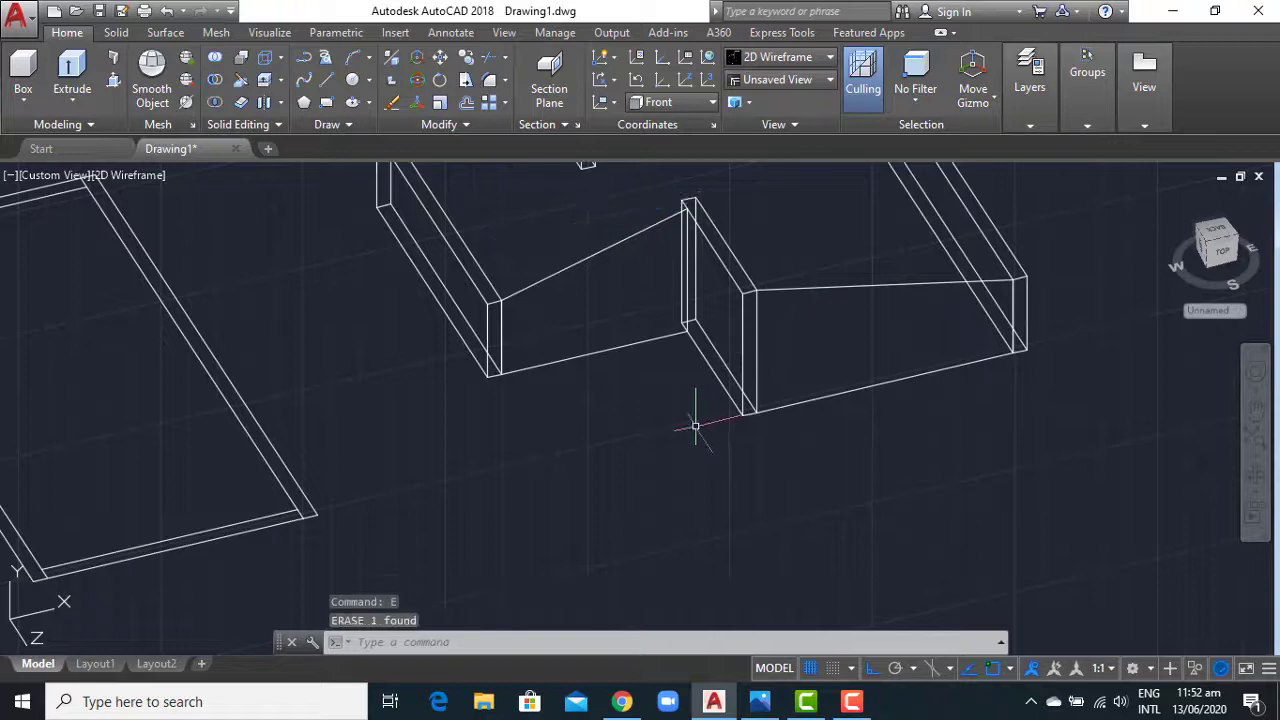
scroll(800, 475, down, 2)
middle_drag(777, 480, 635, 466)
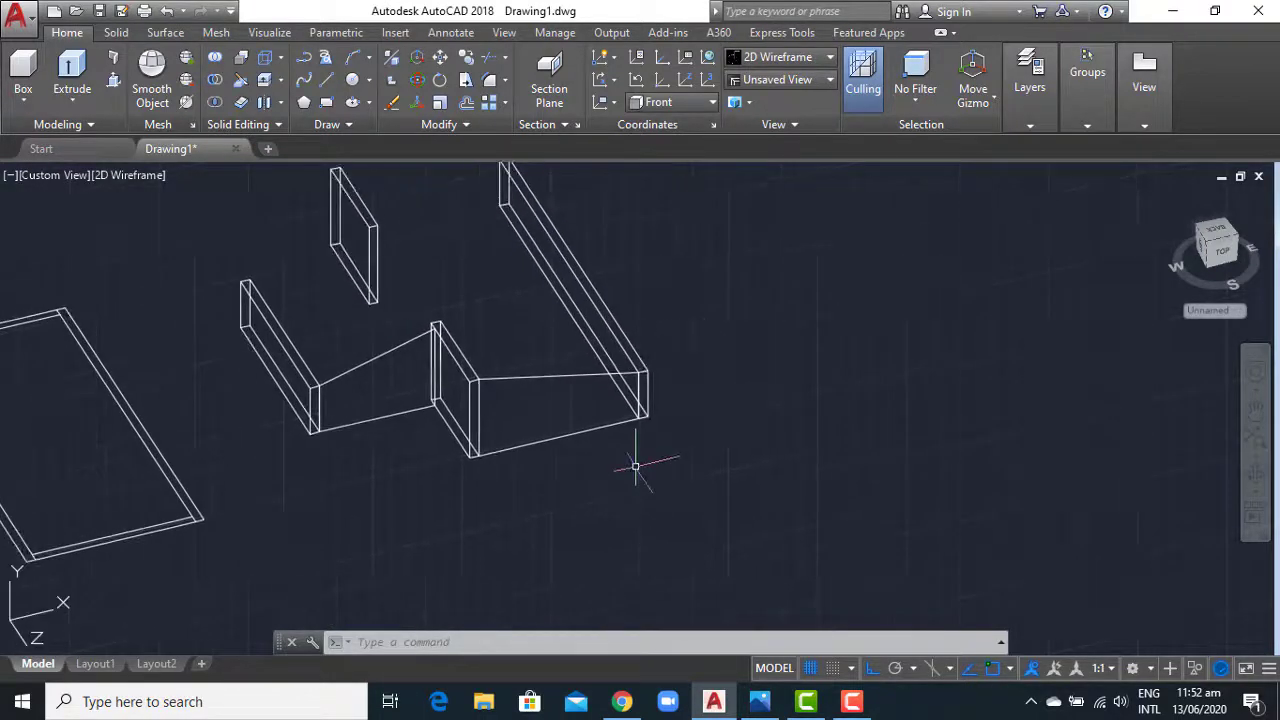
Draw the missing bottom edge of the second gable profile as a polyline.
text(ext)
key(Return)
click(543, 442)
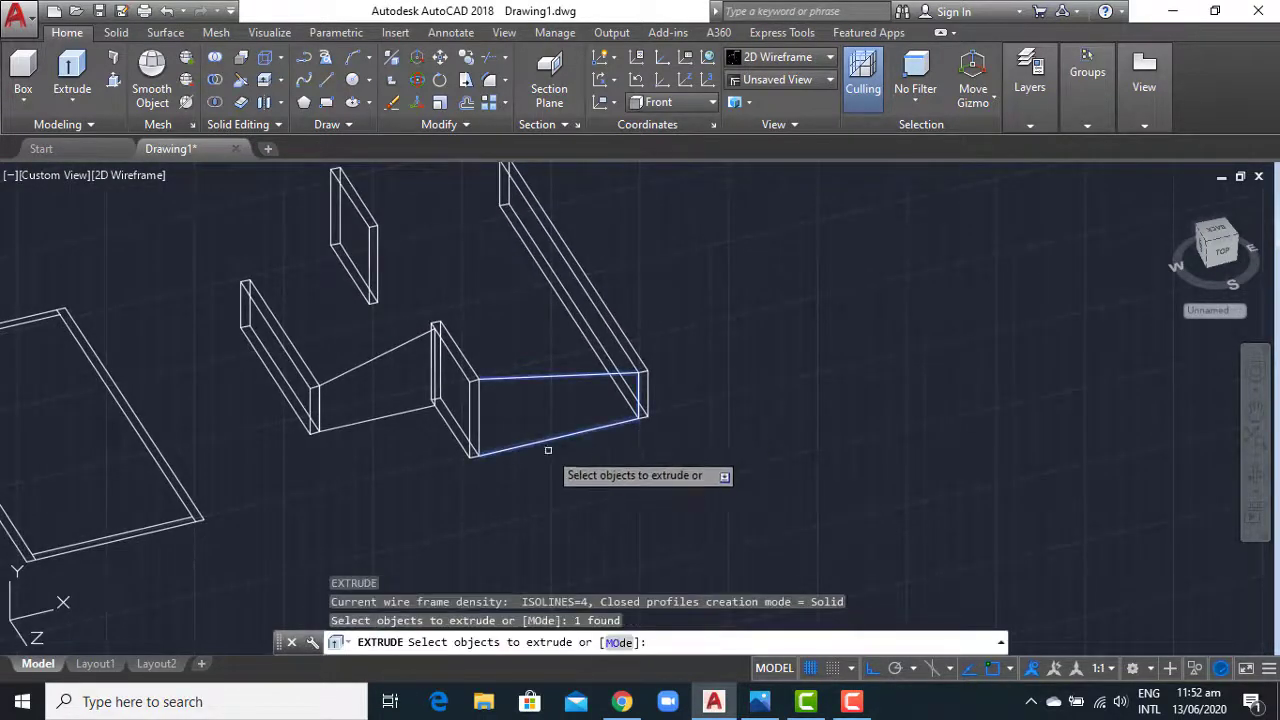
key(Escape)
key(Return)
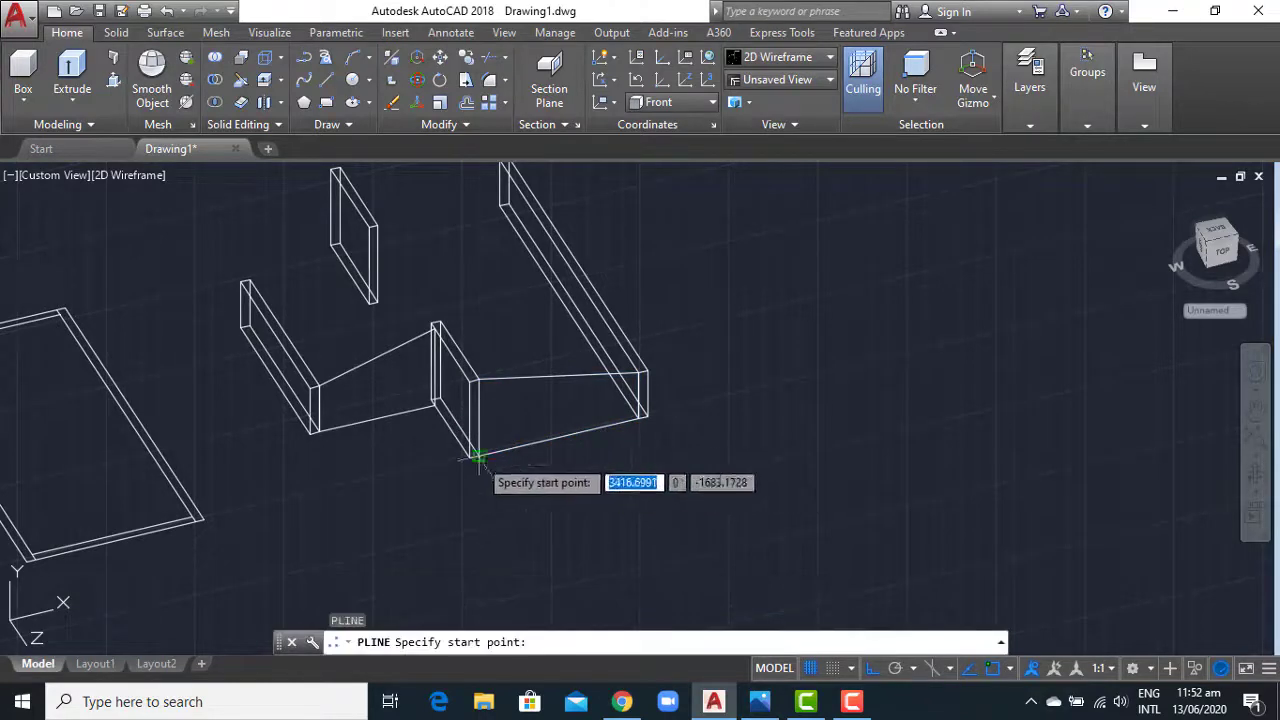
click(471, 453)
click(479, 380)
key(Return)
Join the second profile's polyline pieces into one closed polyline.
click(511, 363)
click(491, 498)
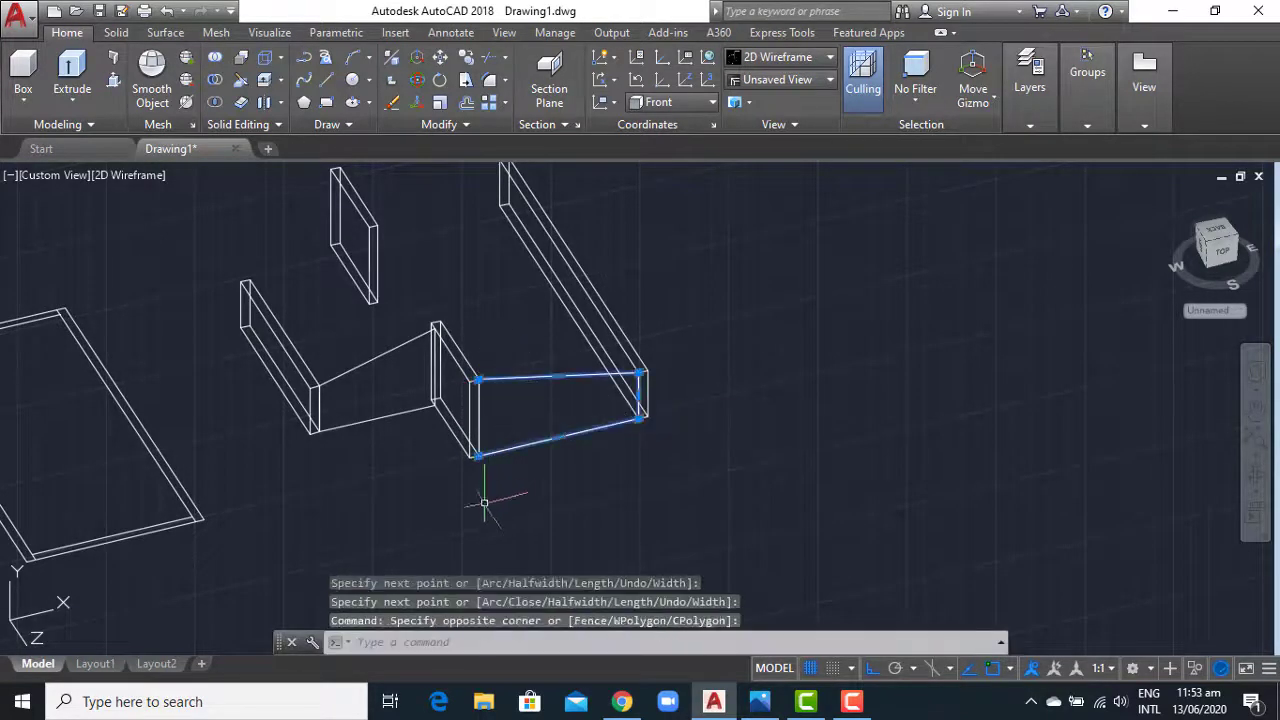
text(j)
key(Return)
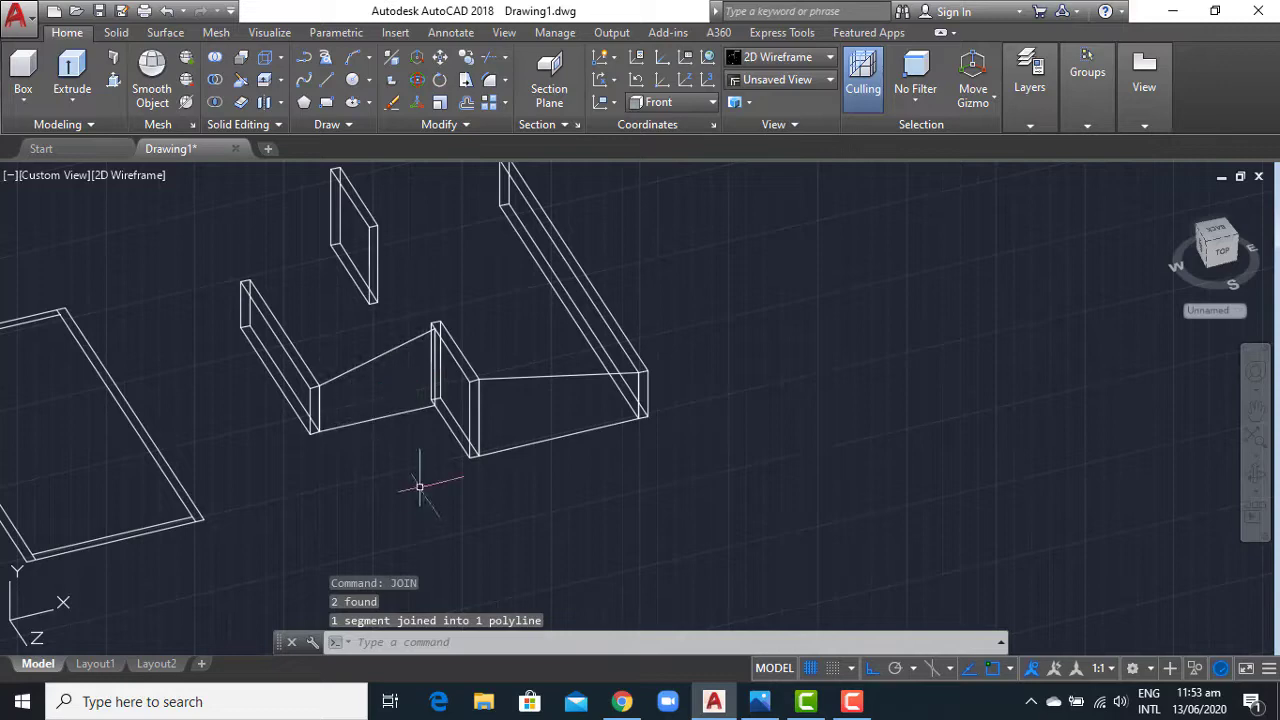
Extrude both gable profiles to a height of 5.
text(ext)
key(Return)
click(470, 445)
click(400, 412)
key(Return)
text(5)
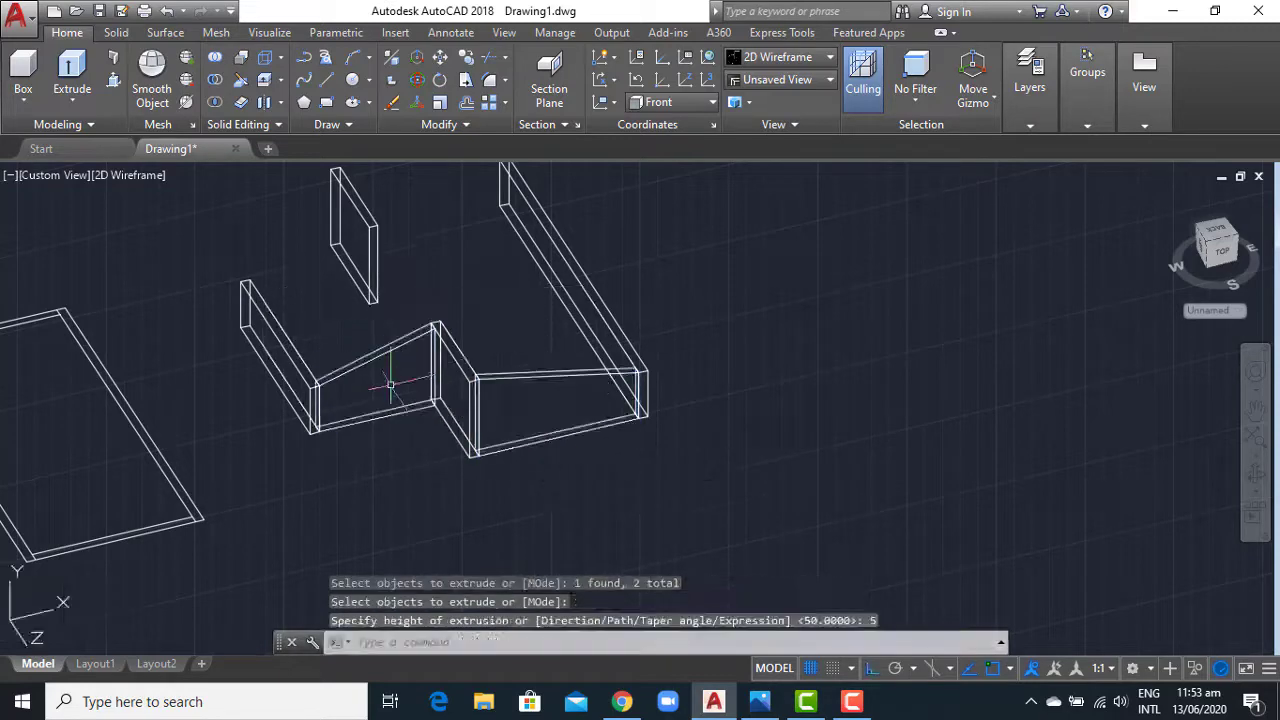
scroll(669, 465, down, 2)
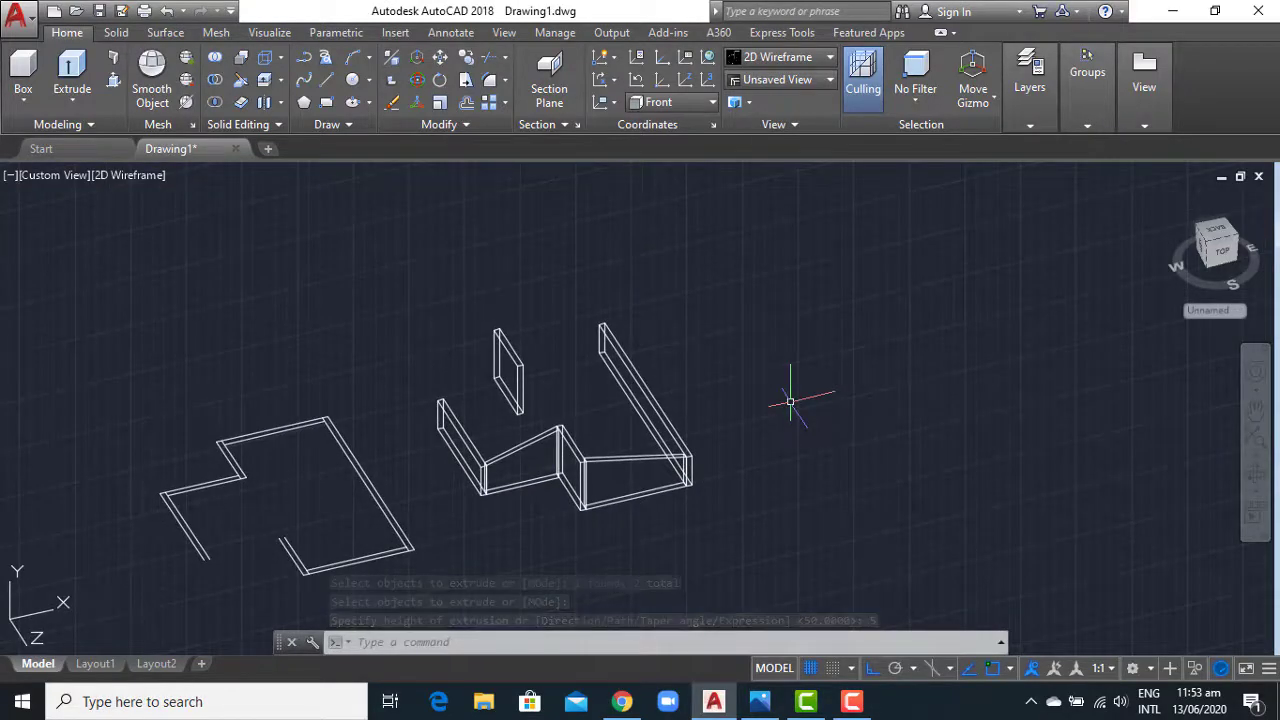
Copy the right infill panel from its corner onto the upper wall frame.
text(co)
key(Return)
click(700, 460)
click(609, 509)
key(Return)
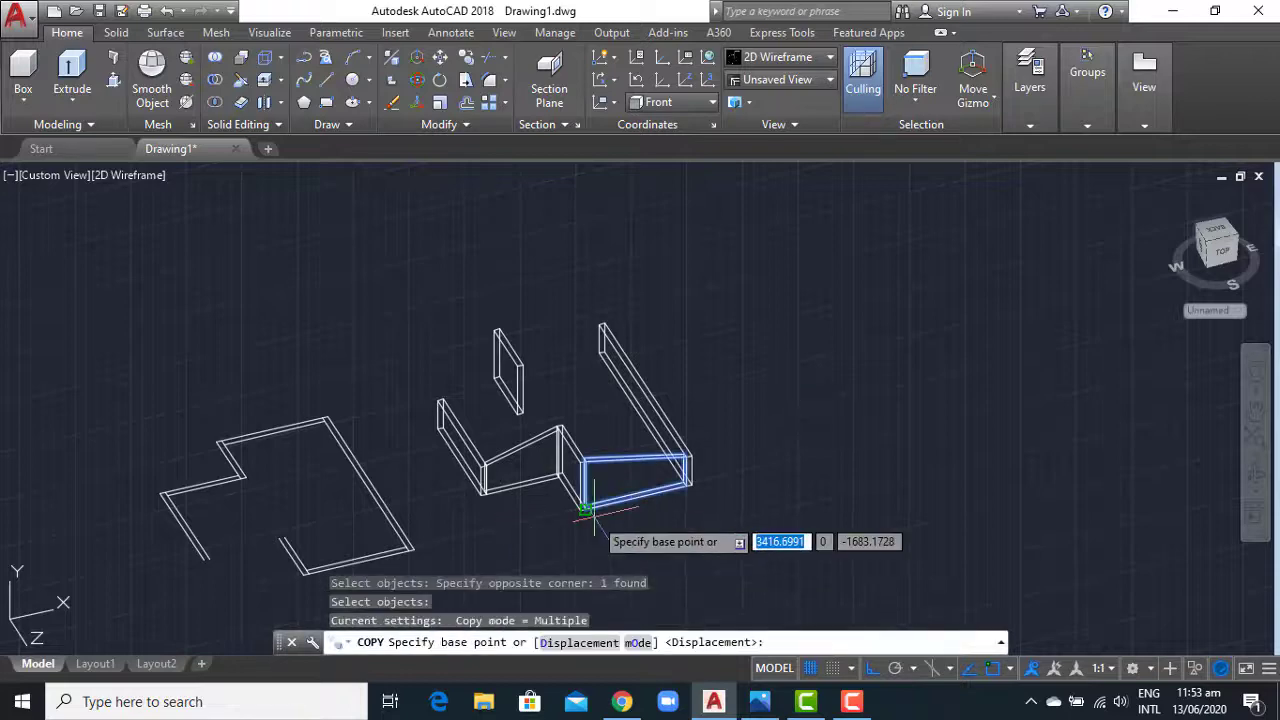
scroll(690, 490, up, 5)
click(700, 487)
scroll(623, 440, down, 5)
scroll(480, 257, up, 5)
click(443, 357)
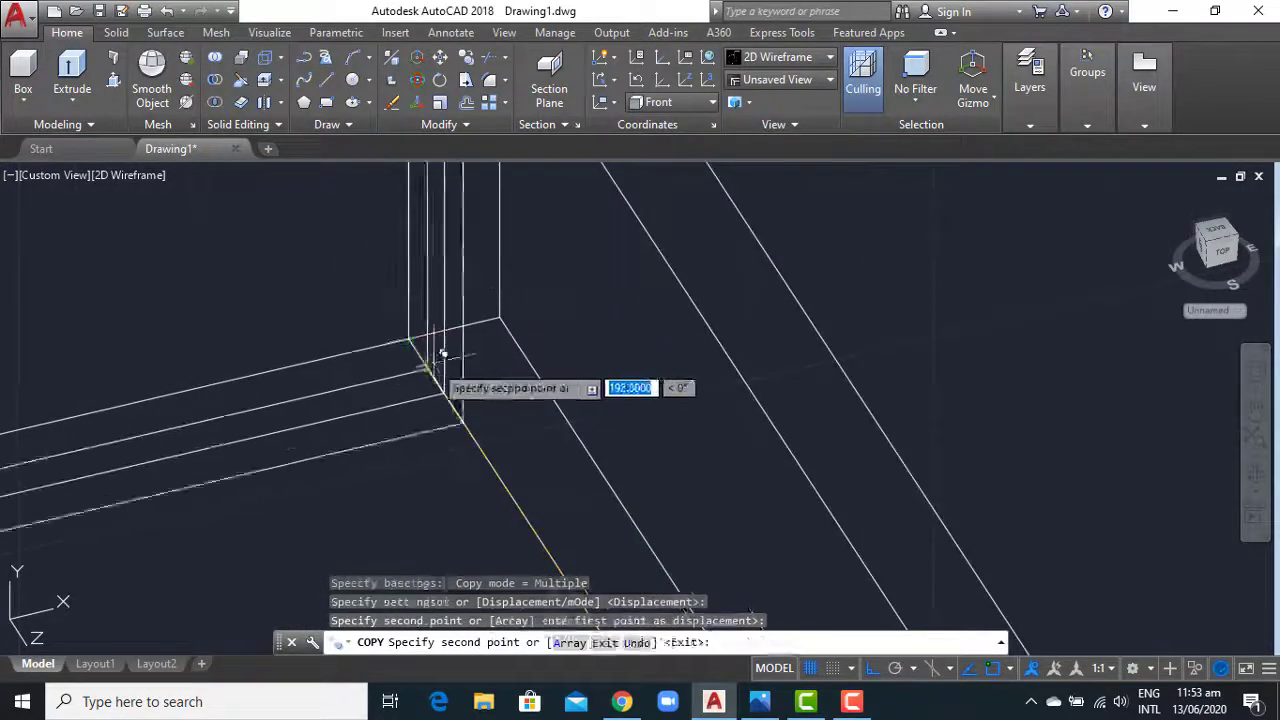
scroll(613, 318, down, 4)
key(Escape)
Begin copying the left infill panel, then abandon that attempt.
key(Return)
scroll(560, 420, up, 3)
click(491, 523)
key(Return)
scroll(500, 520, up, 3)
click(520, 430)
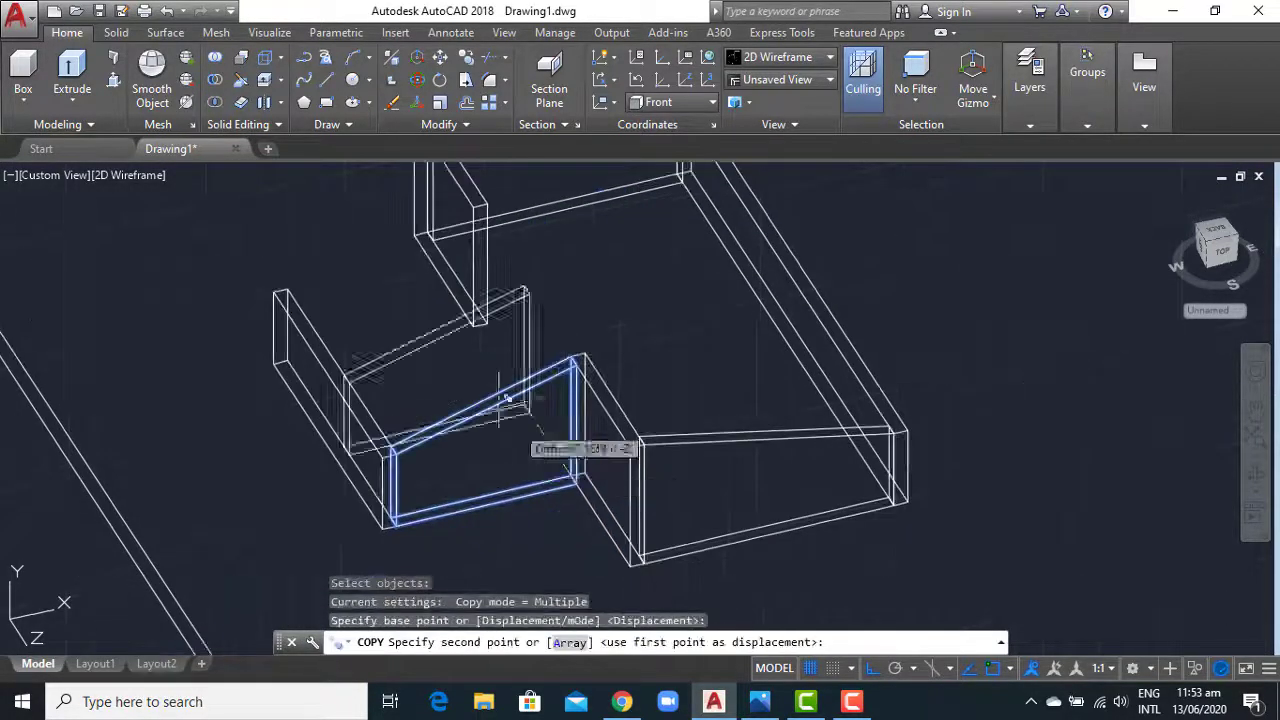
click(473, 327)
key(Escape)
Copy the left infill panel from its lower corner onto the opposite wall.
key(Return)
click(523, 477)
key(Return)
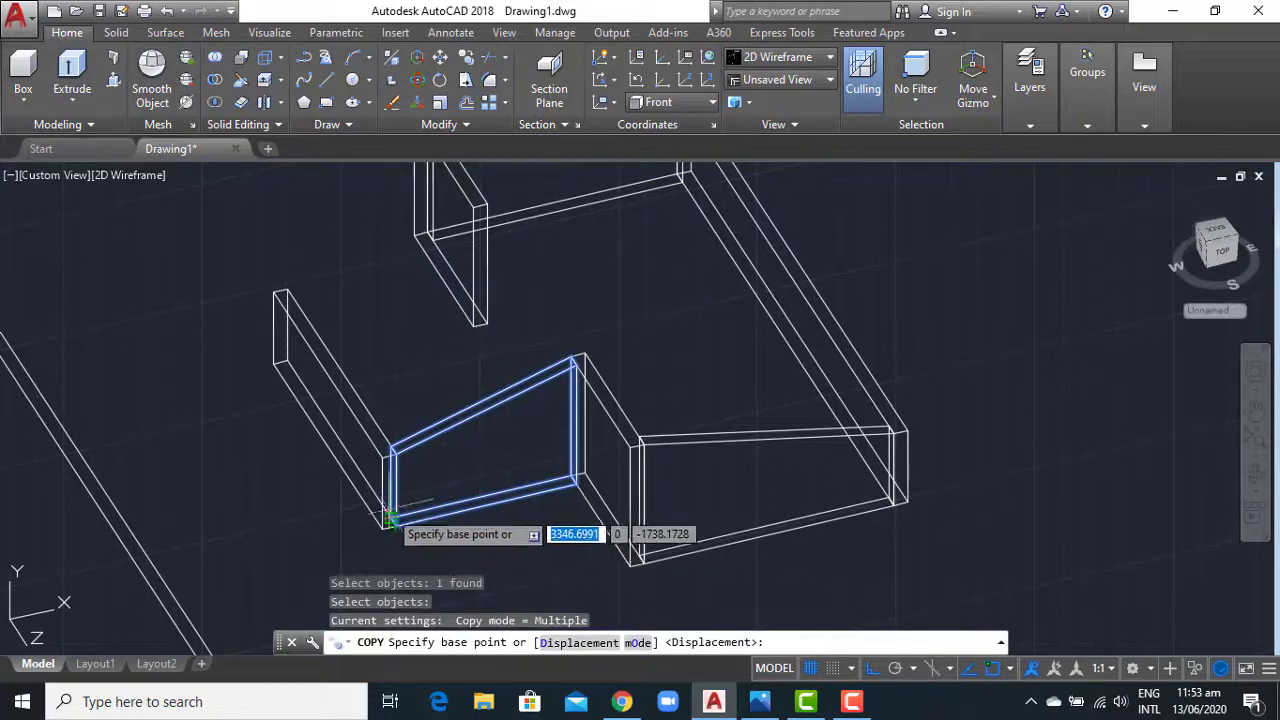
click(390, 521)
click(304, 367)
key(Escape)
scroll(600, 300, down, 3)
Orbit the model to check the copied infill panels from another angle.
shift+middle_drag(663, 266, 602, 266)
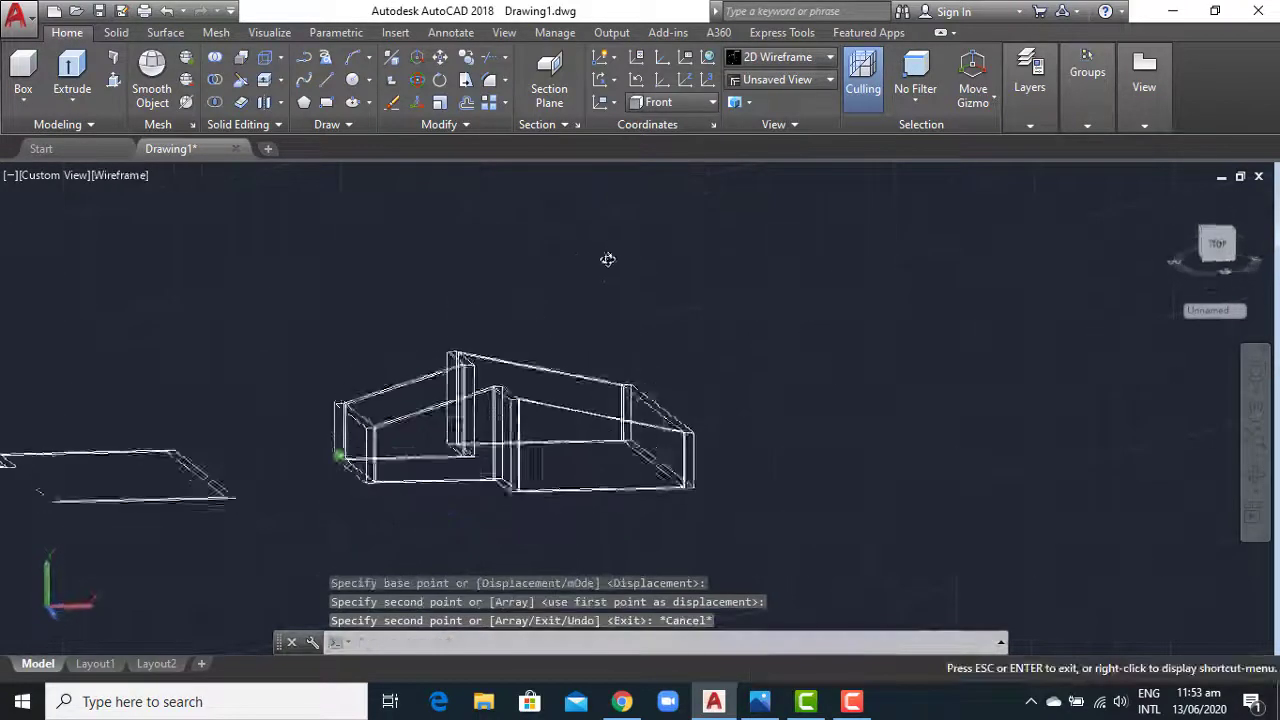
scroll(560, 320, up, 5)
mouse_move(523, 309)
shift+middle_down()
mouse_move(500, 346)
mouse_move(600, 330)
shift+middle_up()
scroll(754, 300, down, 3)
scroll(754, 349, up, 3)
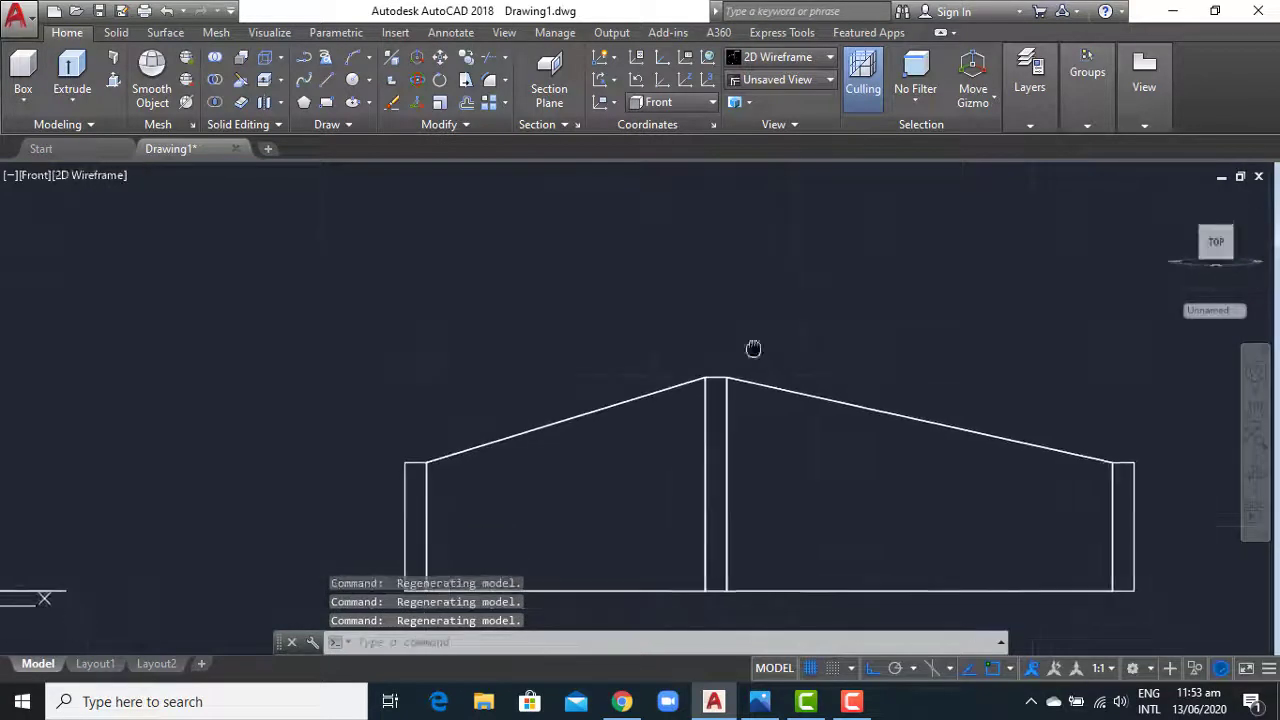
text(l)
key(Return)
scroll(756, 357, up, 5)
Begin the roof outline at the peak with Ortho turned off for angled drawing.
click(596, 428)
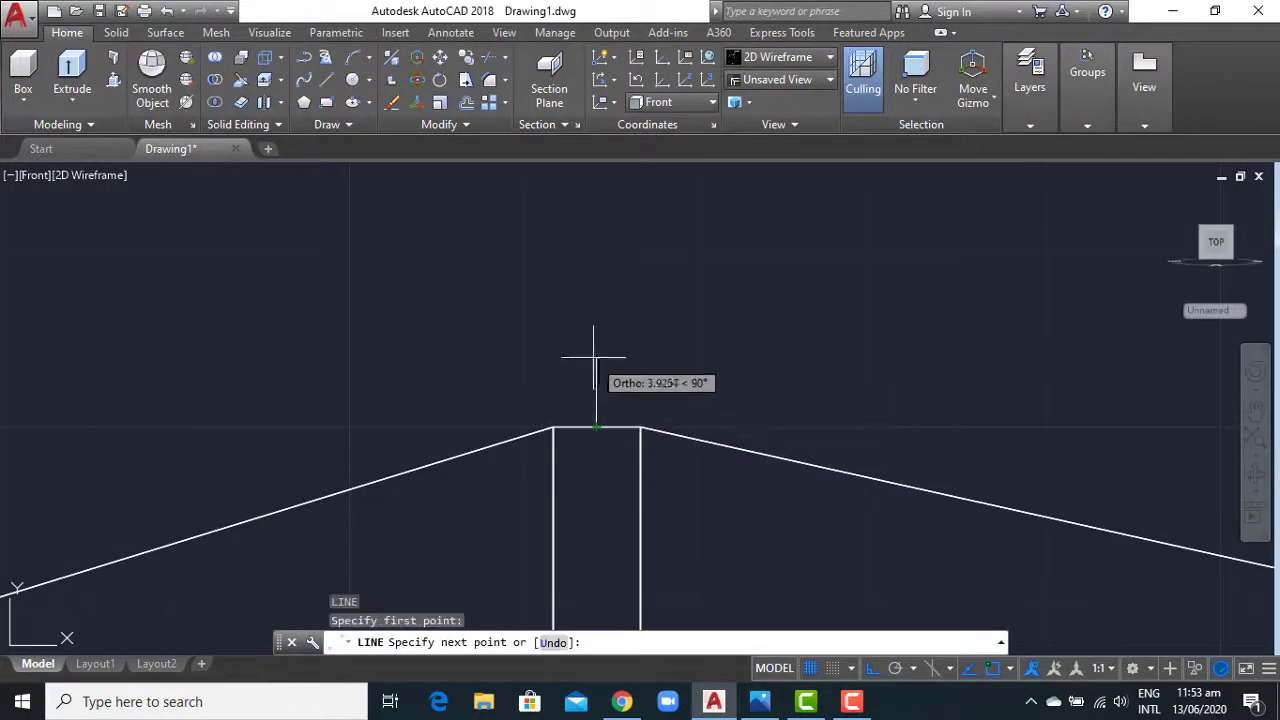
text(3)
key(Return)
key(Escape)
scroll(714, 366, down, 5)
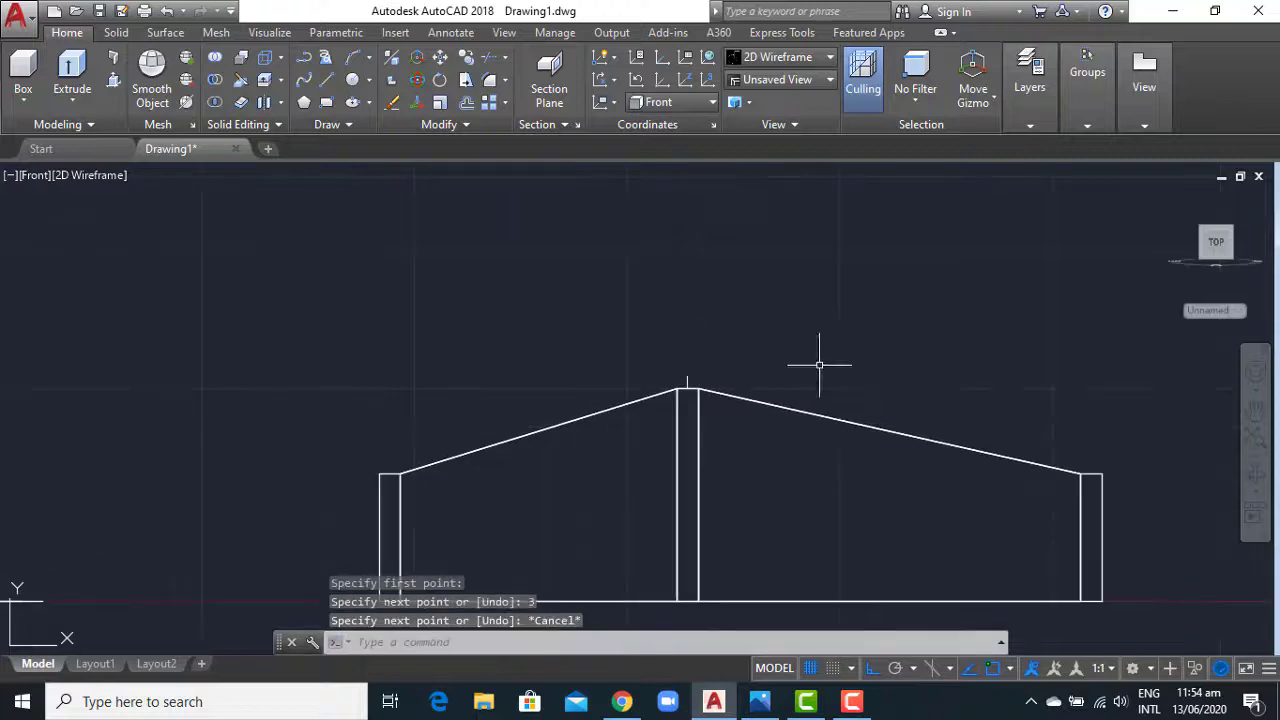
text(pl)
key(Return)
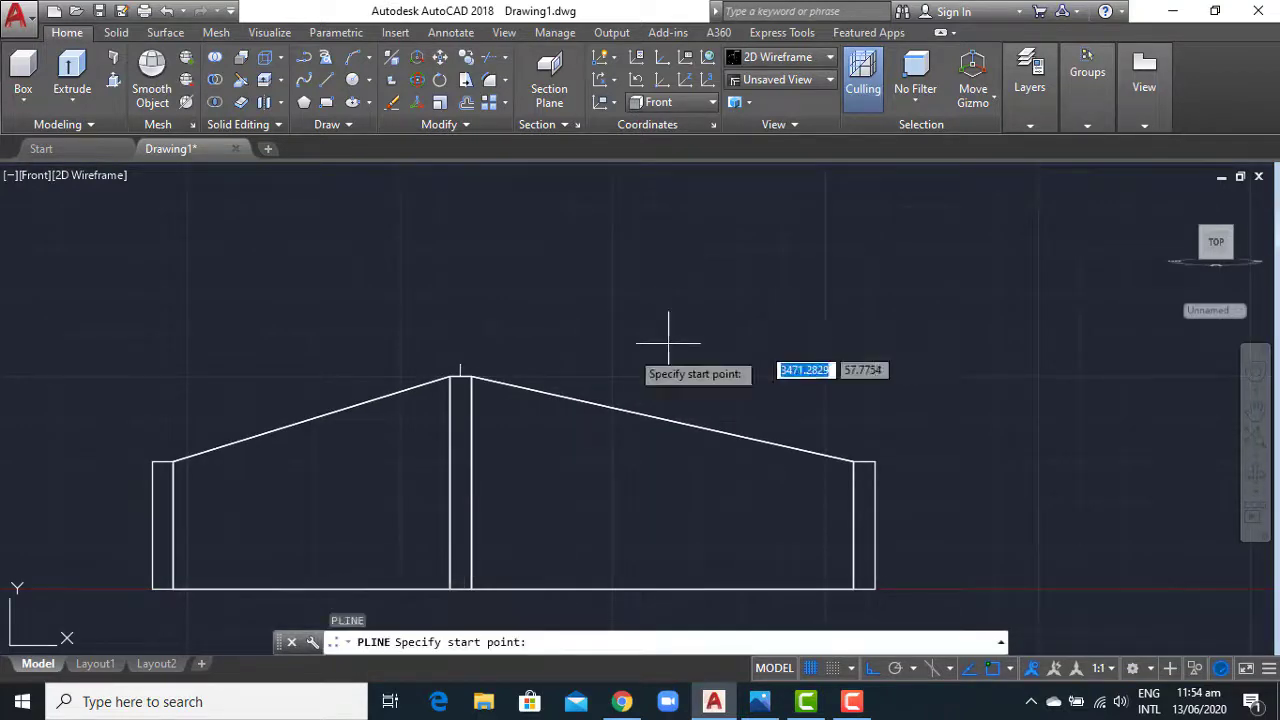
click(460, 366)
key(F8)
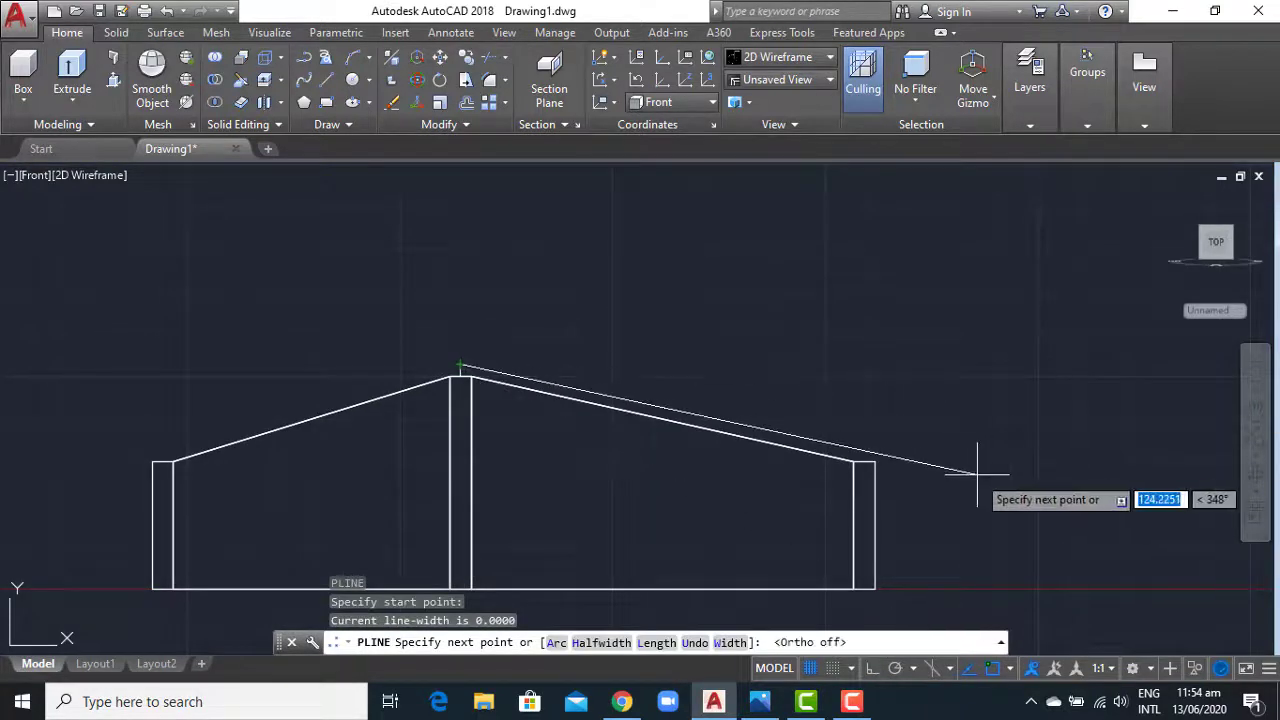
key(Escape)
key(Return)
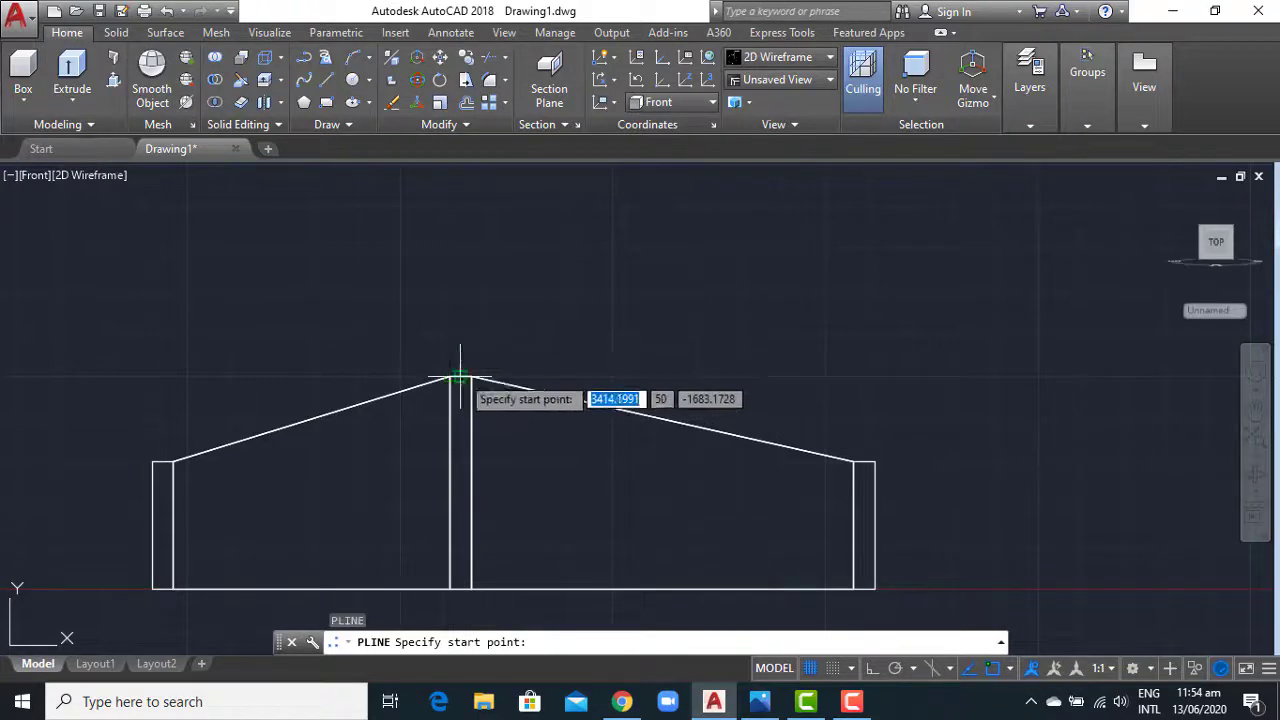
Draw the right roof-slab polyline from the peak over the central post past the eave wall.
click(460, 378)
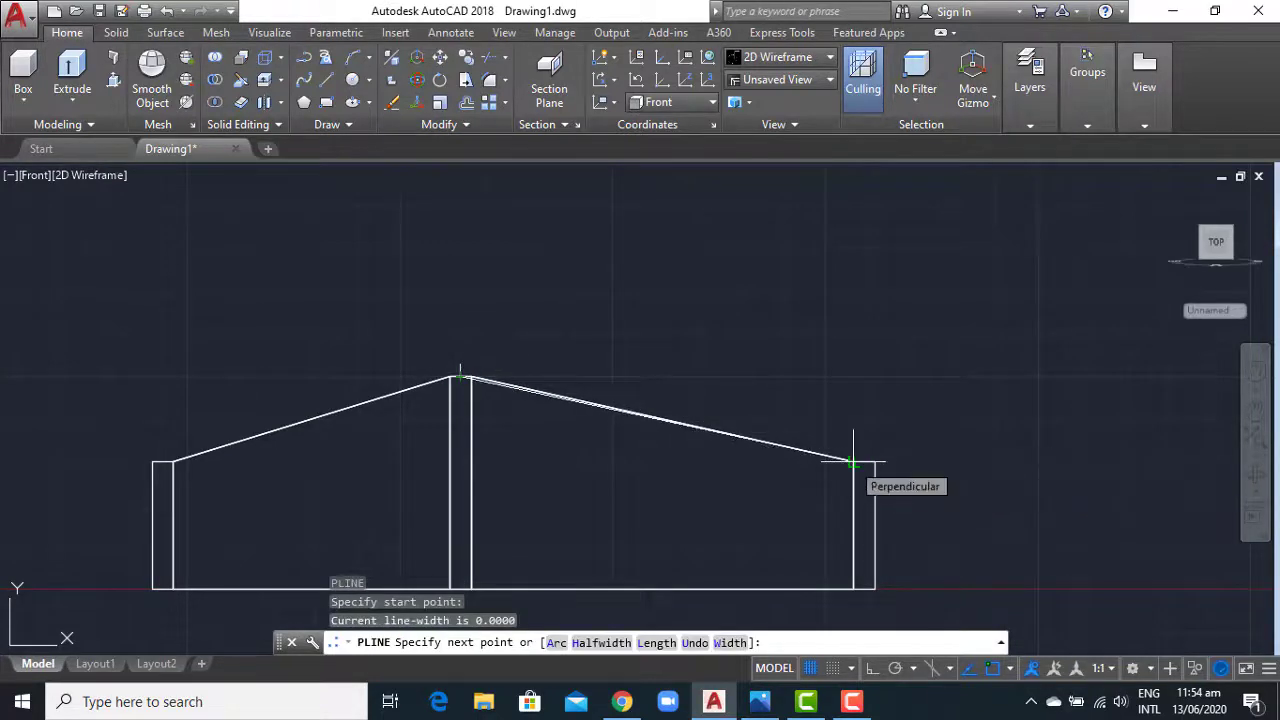
scroll(643, 358, up, 4)
click(671, 358)
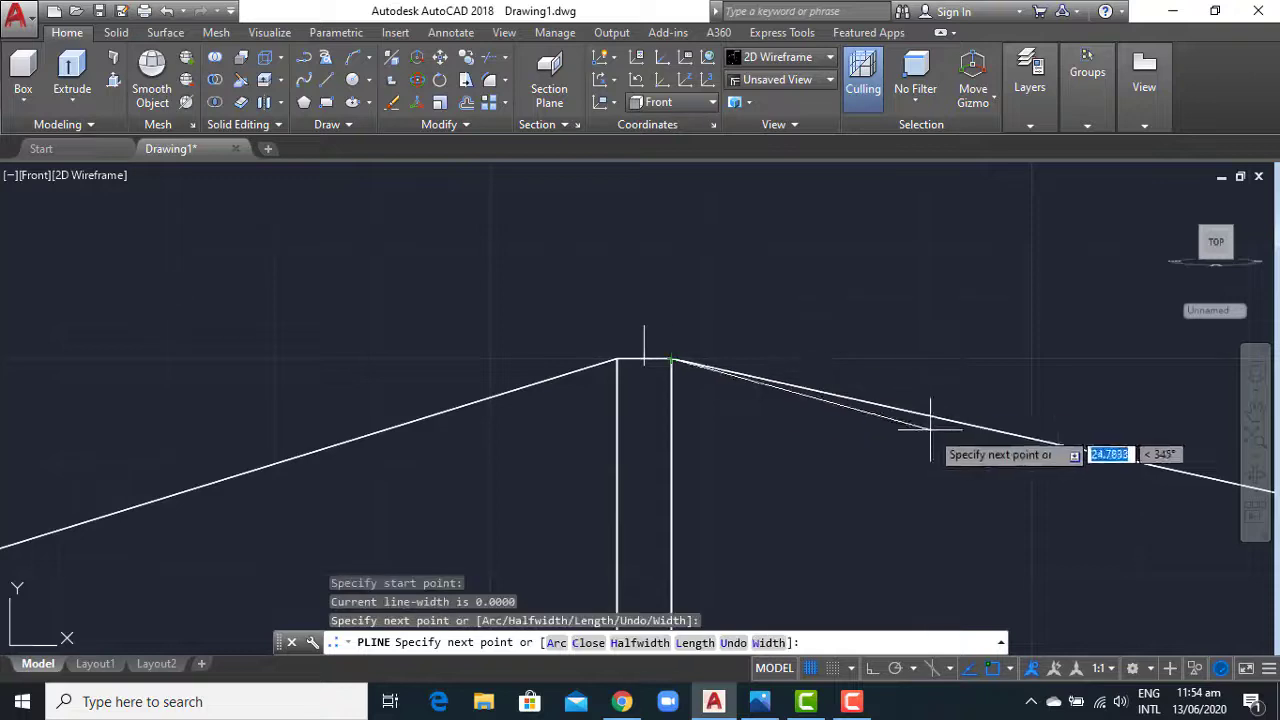
scroll(943, 443, down, 3)
scroll(700, 371, up, 3)
click(838, 408)
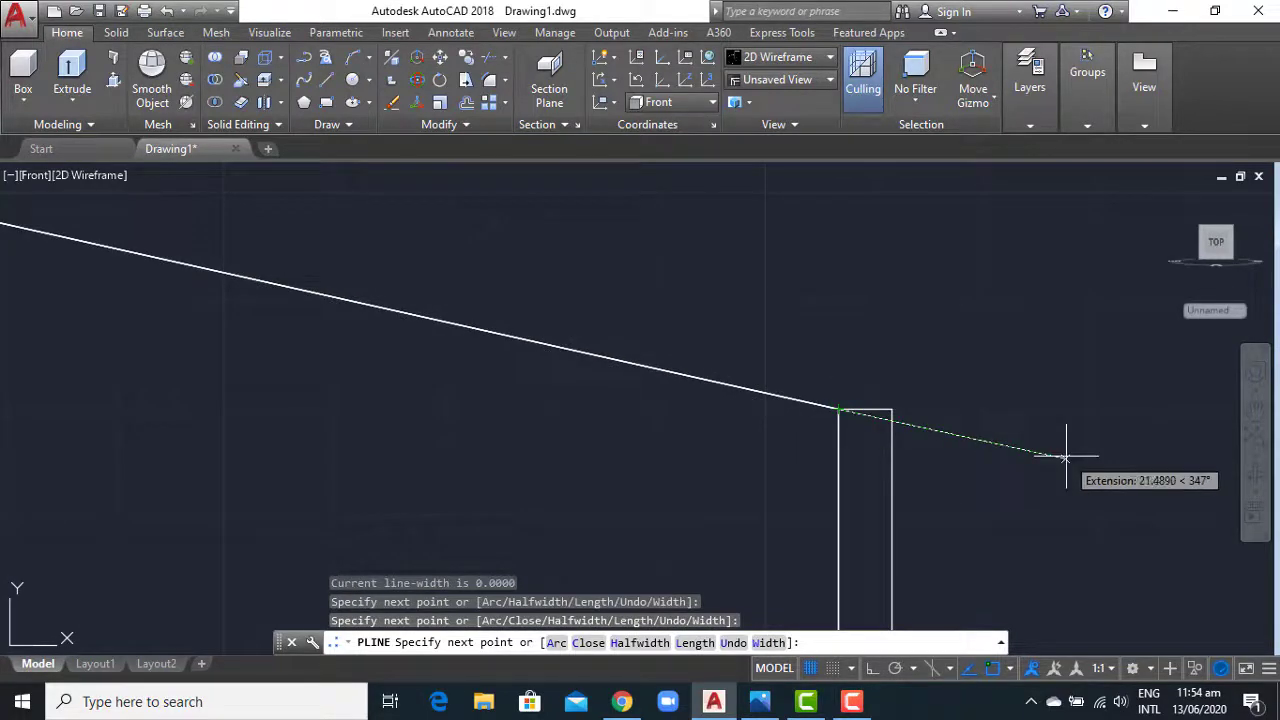
click(1065, 457)
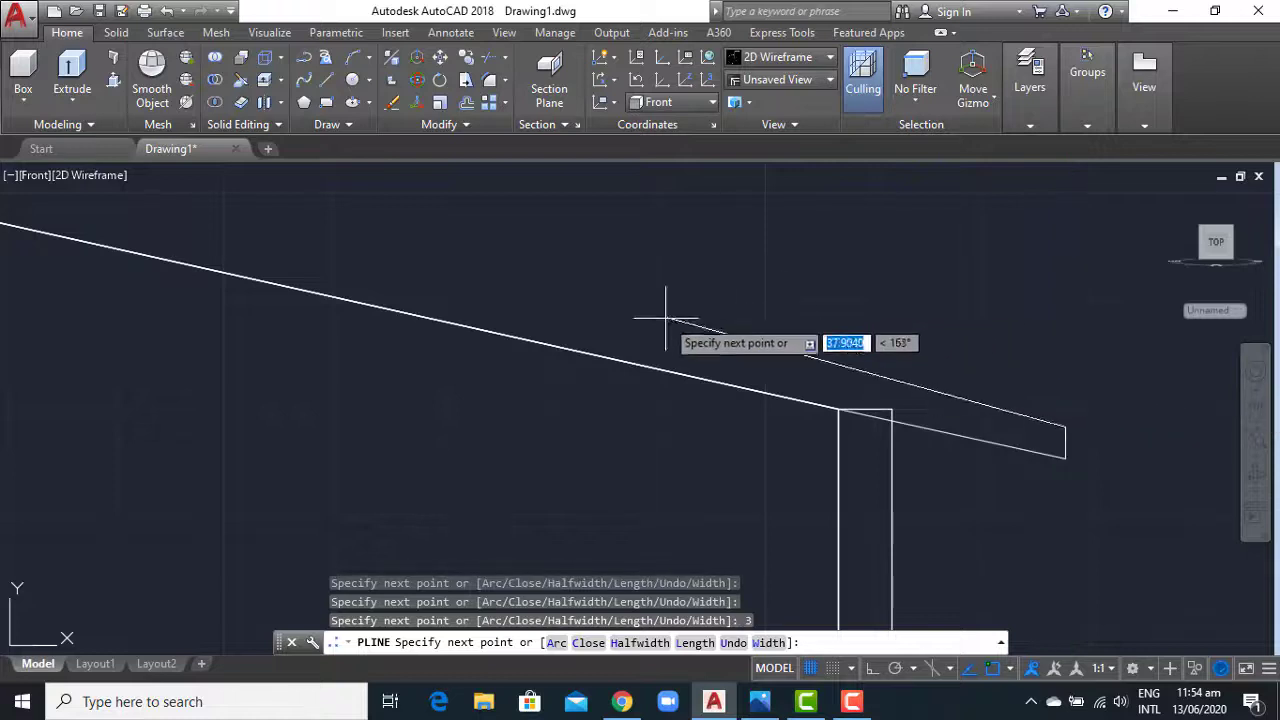
scroll(500, 265, down, 3)
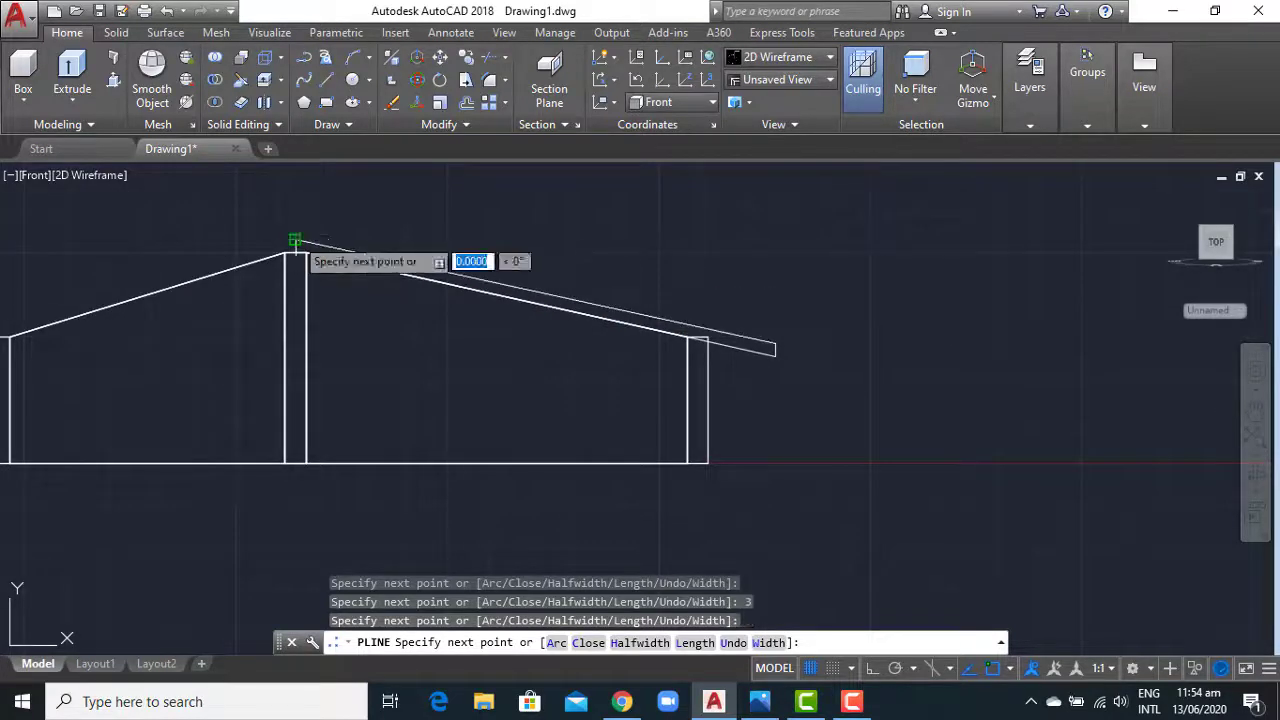
key(Return)
scroll(295, 240, down, 2)
scroll(537, 269, up, 3)
Trace the left slab from the ridge corner to the wall corner with a 3-unit edge.
key(Return)
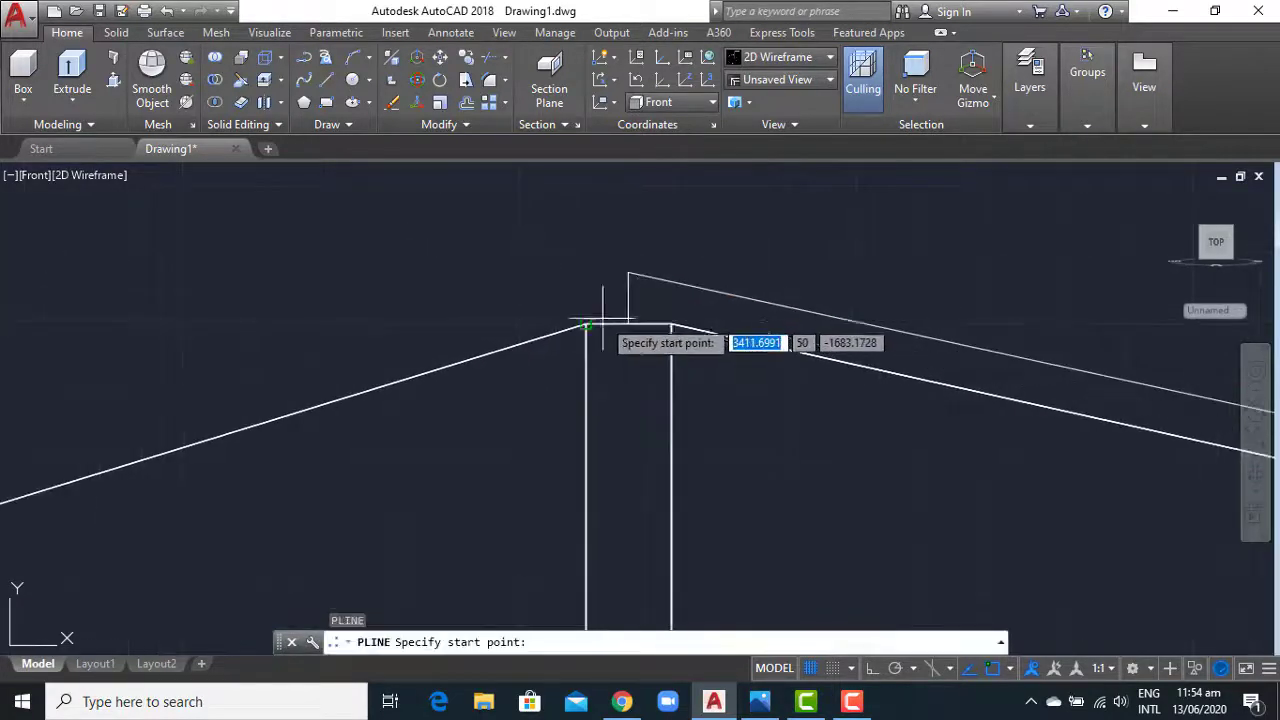
click(603, 322)
click(589, 318)
scroll(794, 280, down, 2)
scroll(148, 410, up, 1)
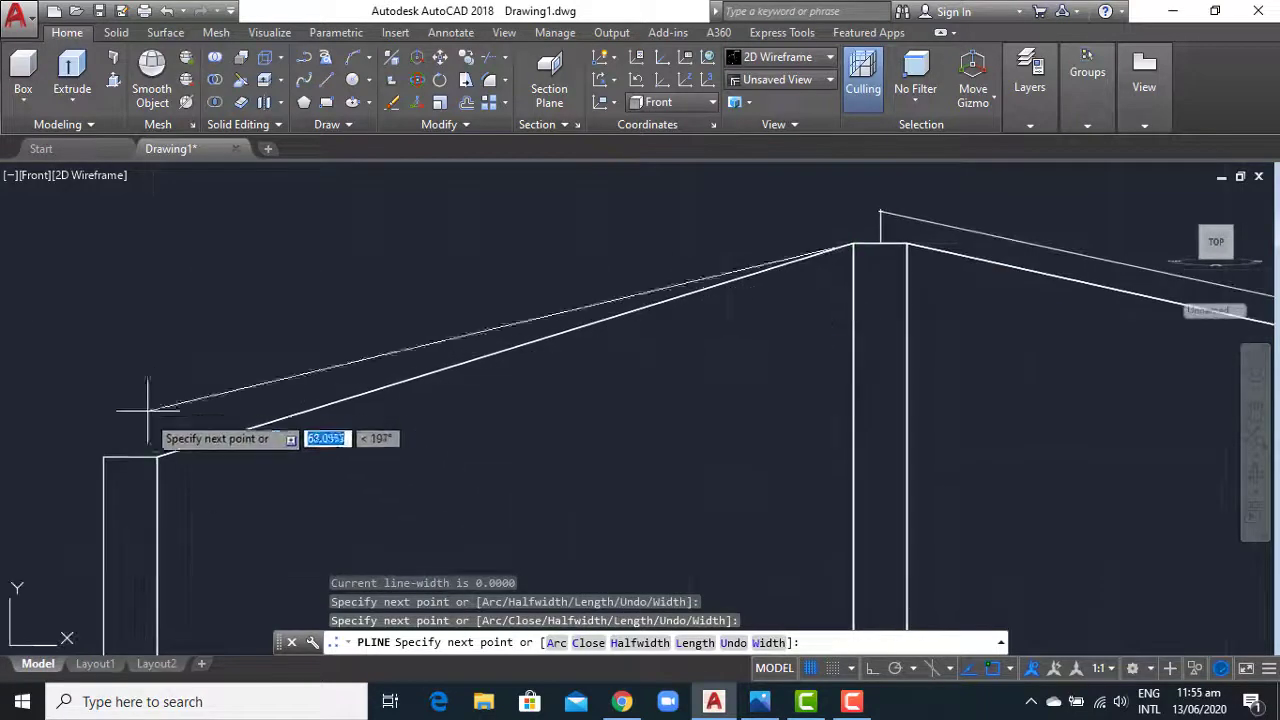
click(155, 458)
middle_drag(22, 485, 116, 448)
text(3)
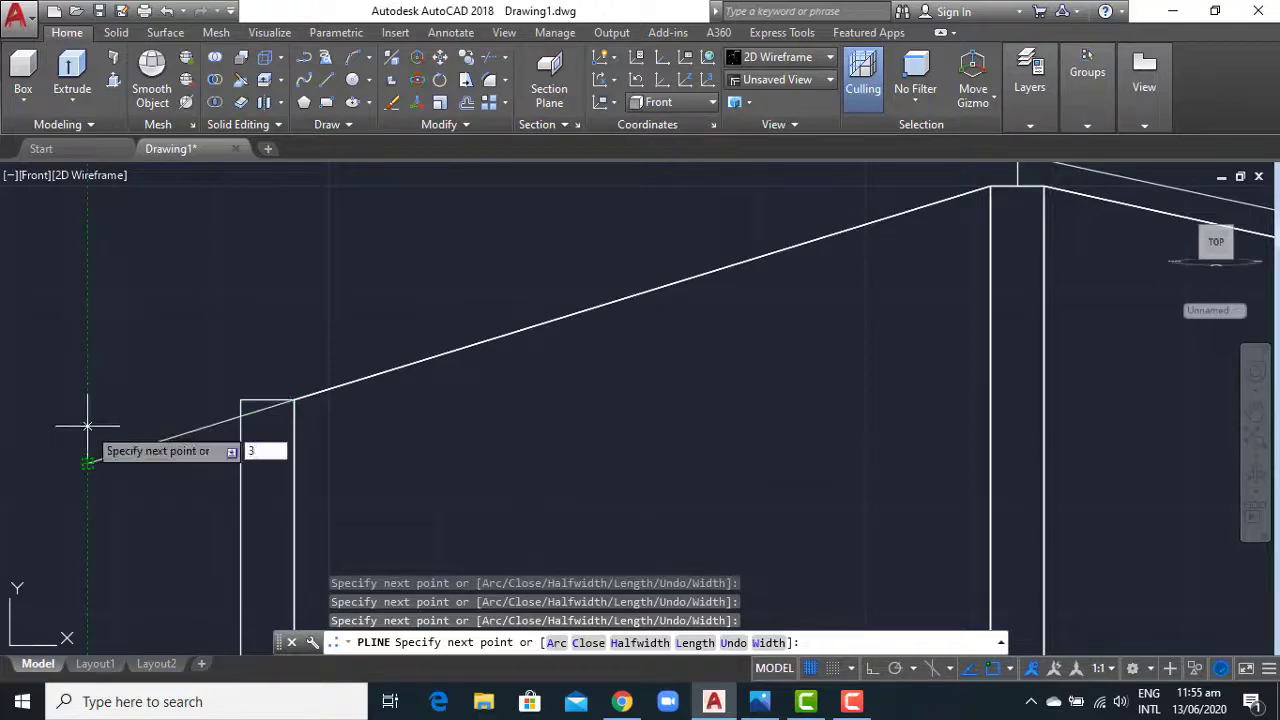
key(Return)
scroll(654, 294, down, 1)
key(Escape)
scroll(654, 290, down, 1)
scroll(627, 373, down, 2)
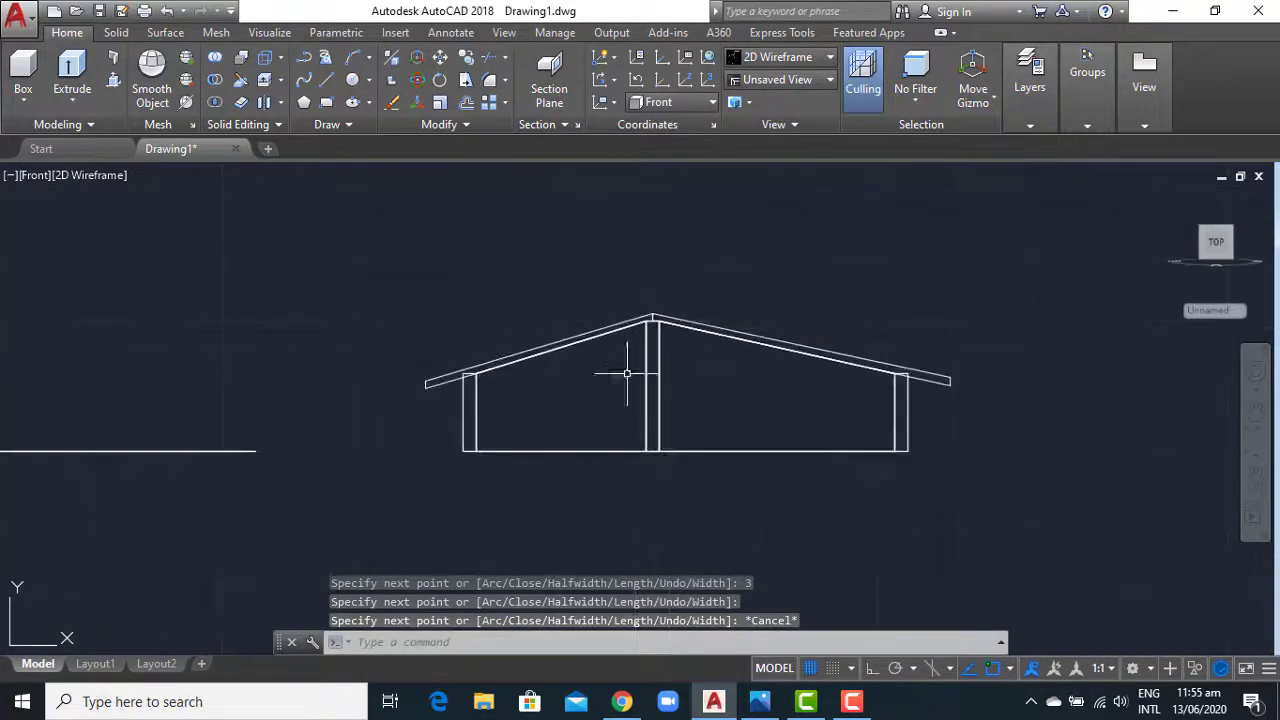
shift+middle_drag(627, 373, 635, 444)
text(ext)
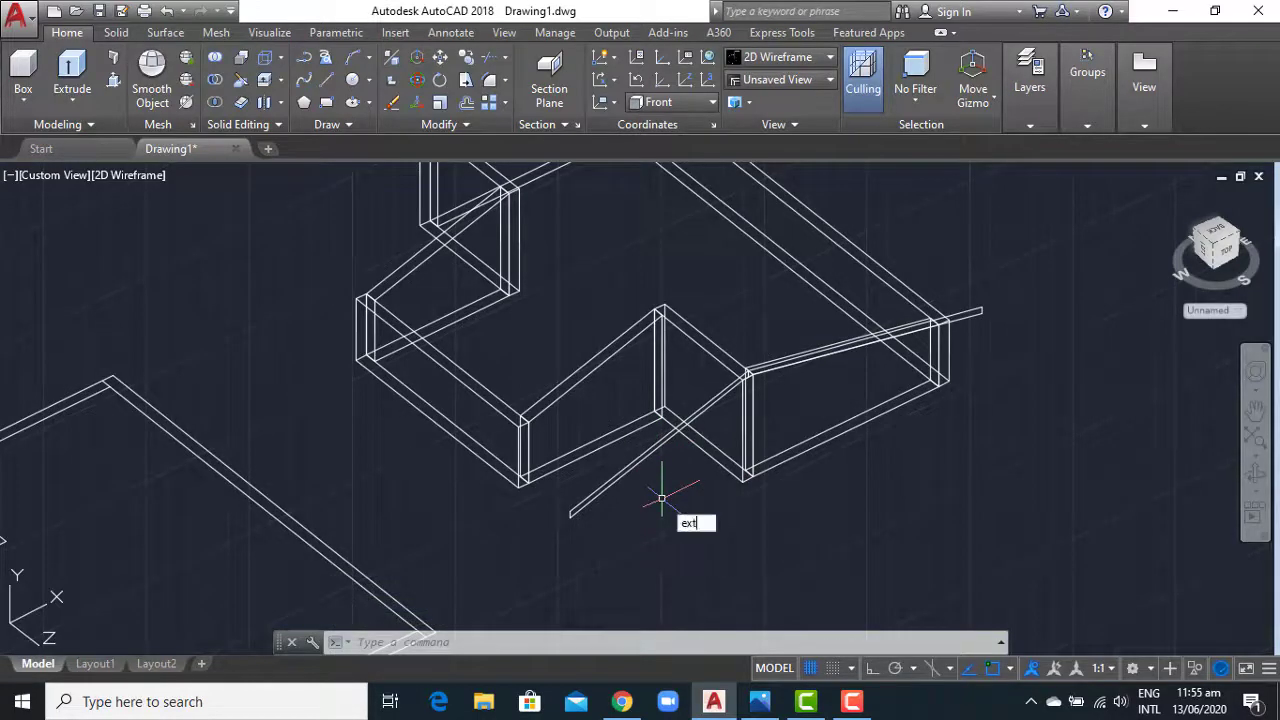
Extrude the gable profile 130 units into a solid.
key(Return)
click(636, 456)
key(Return)
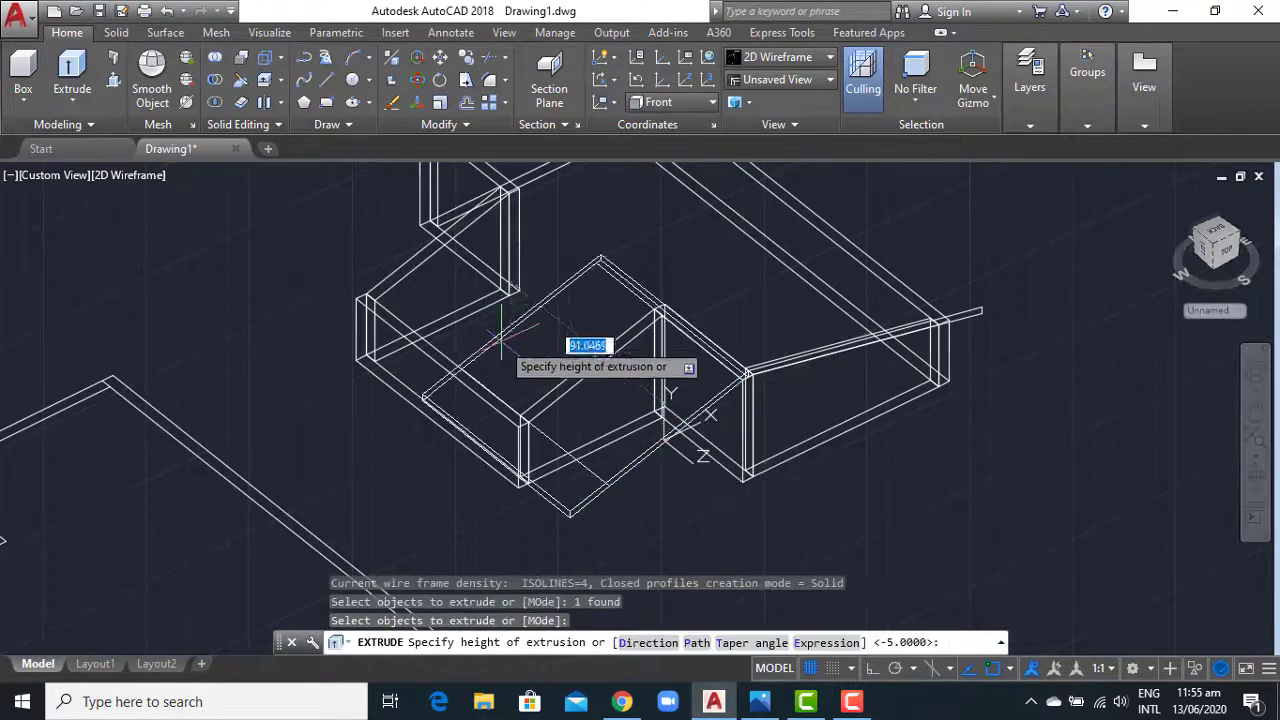
key(Return)
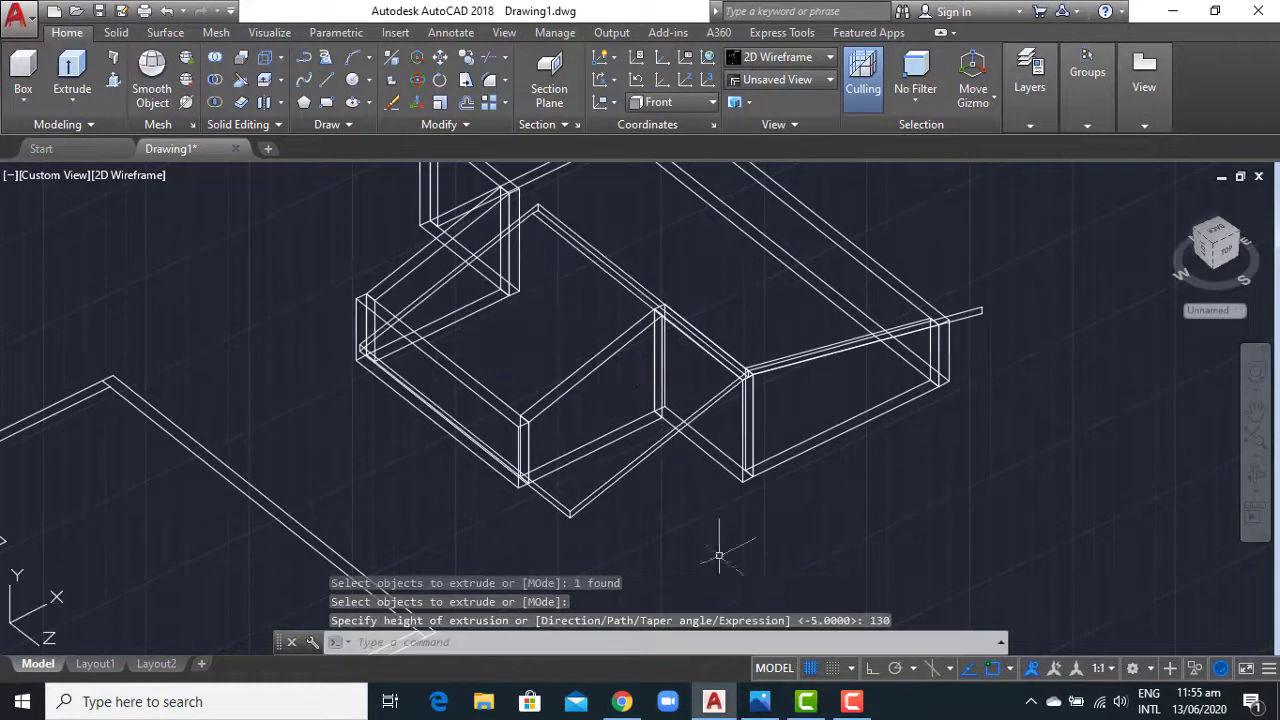
text(ext)
key(Return)
click(971, 330)
key(Return)
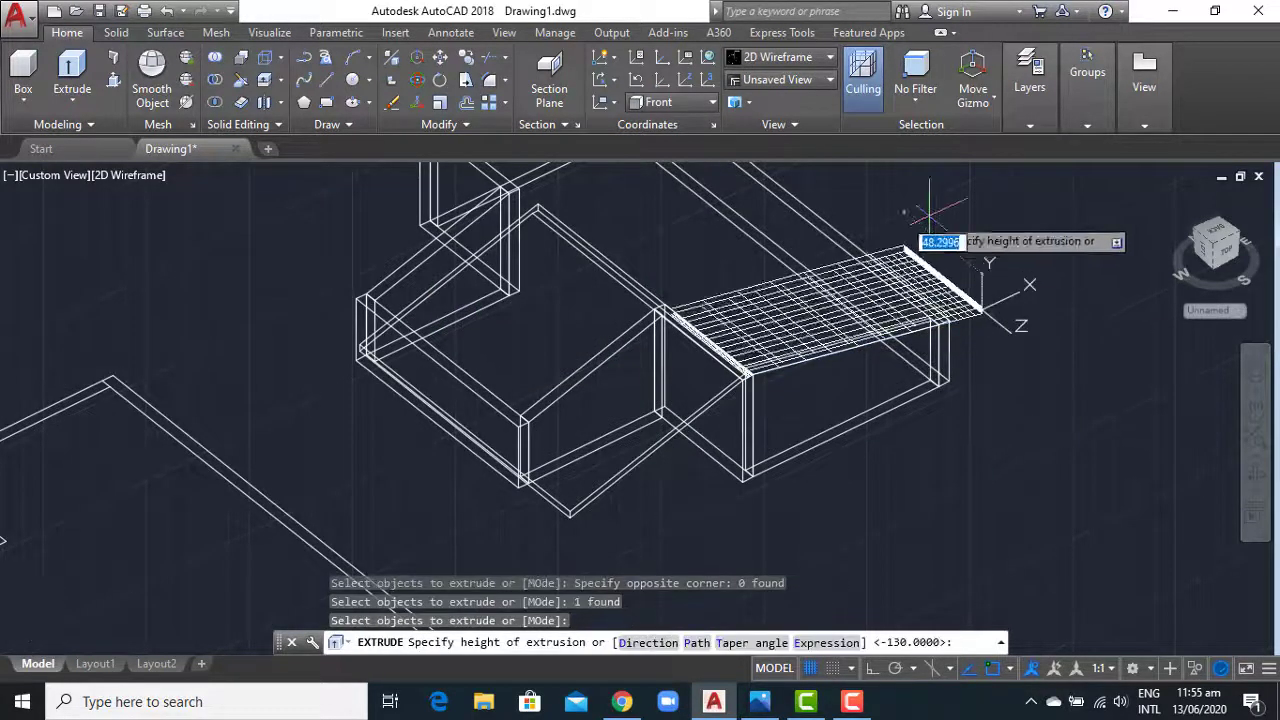
key(Escape)
scroll(860, 337, up, 2)
scroll(860, 337, up, 2)
scroll(457, 420, up, 4)
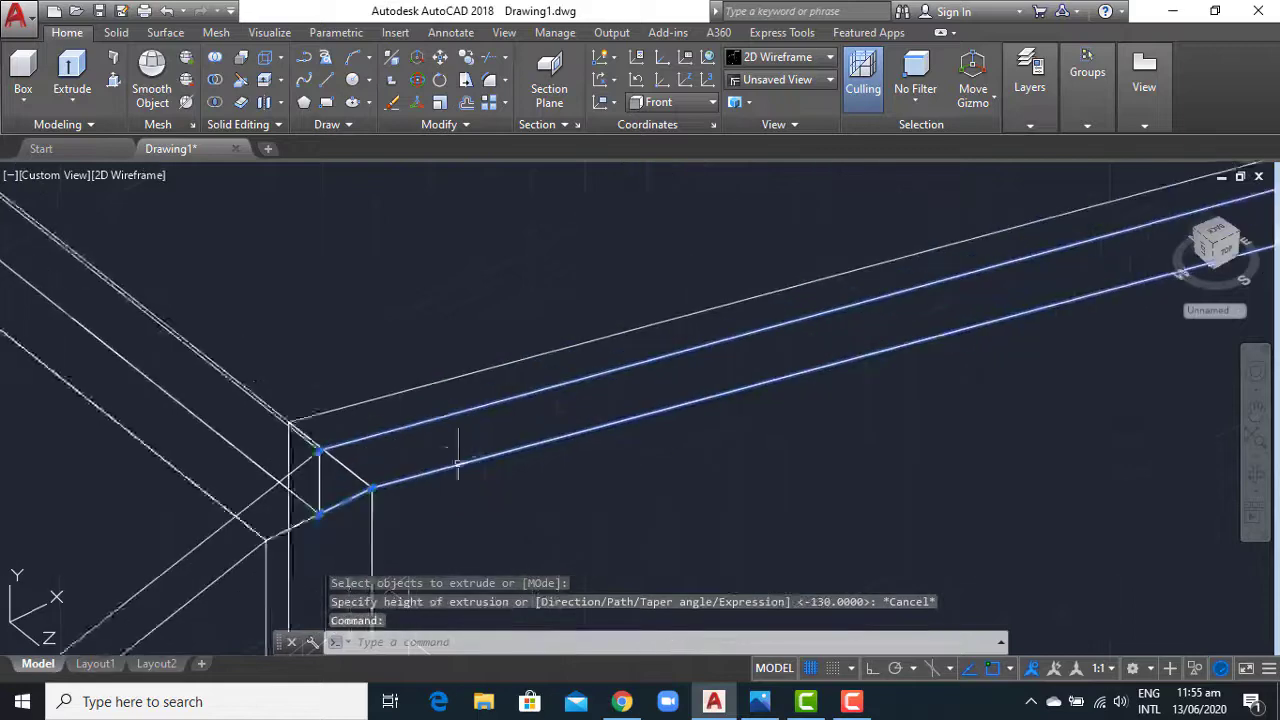
key(Escape)
JOIN the roof slab's edge lines into a single polyline.
text(j)
key(Return)
click(370, 462)
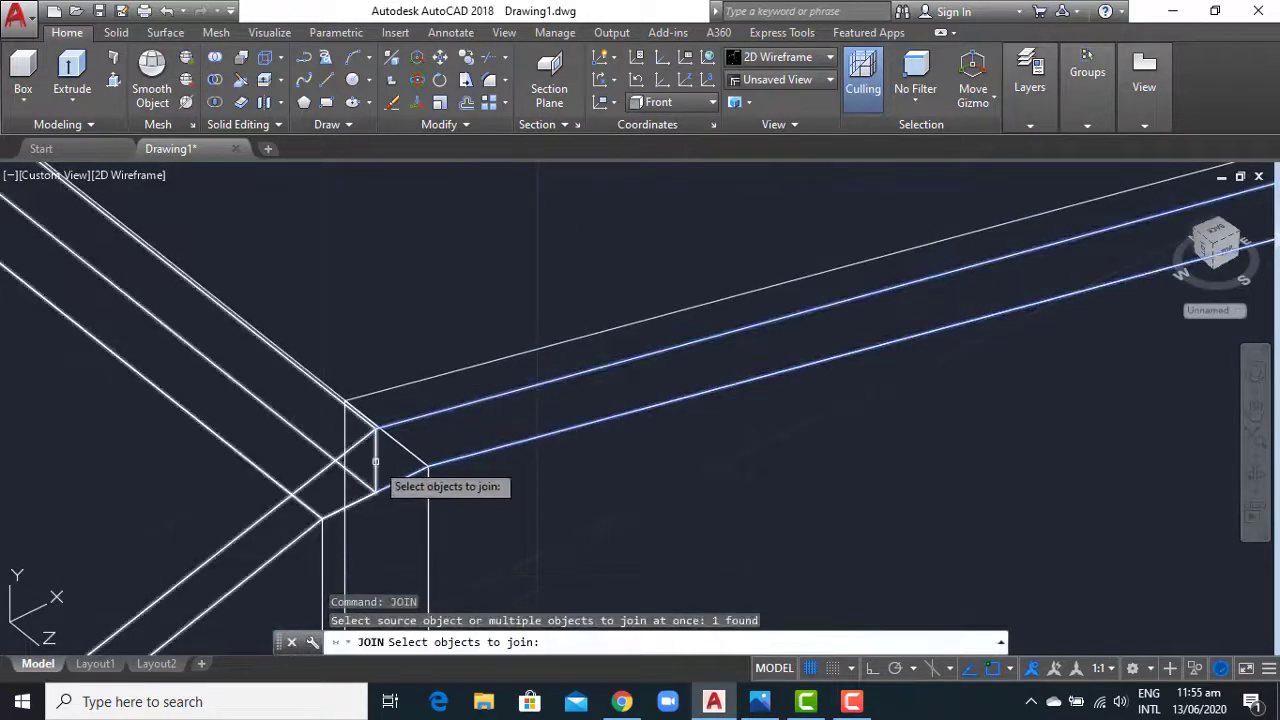
key(Escape)
drag(313, 399, 477, 428)
text(jo)
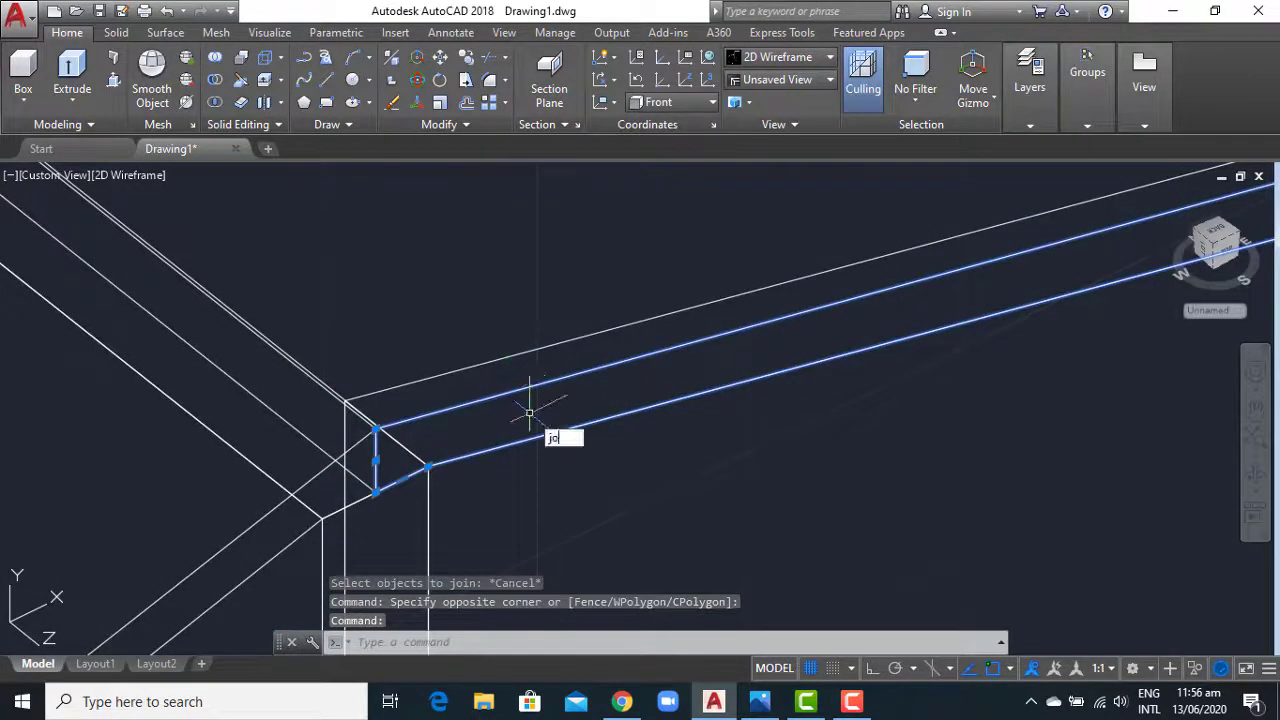
text(in)
key(Return)
scroll(884, 402, down, 2)
Extrude the roof slab polyline 230 units.
text(ext)
key(Return)
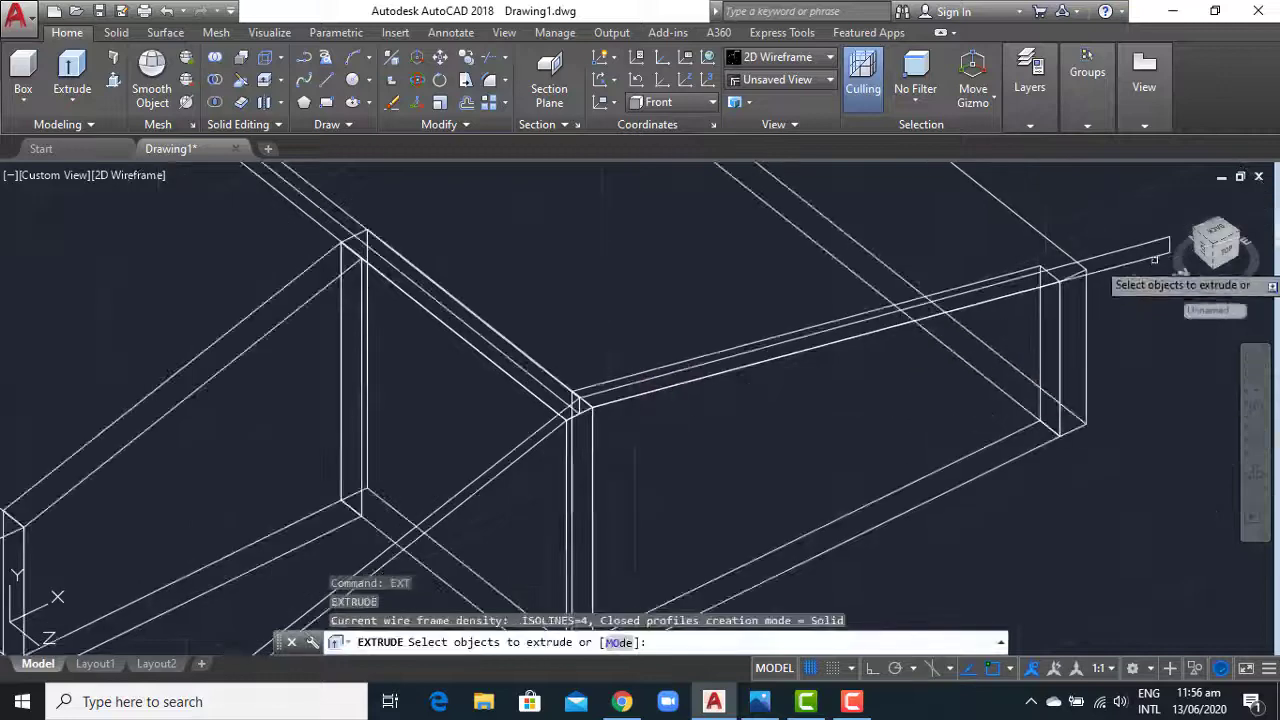
click(1120, 255)
key(Return)
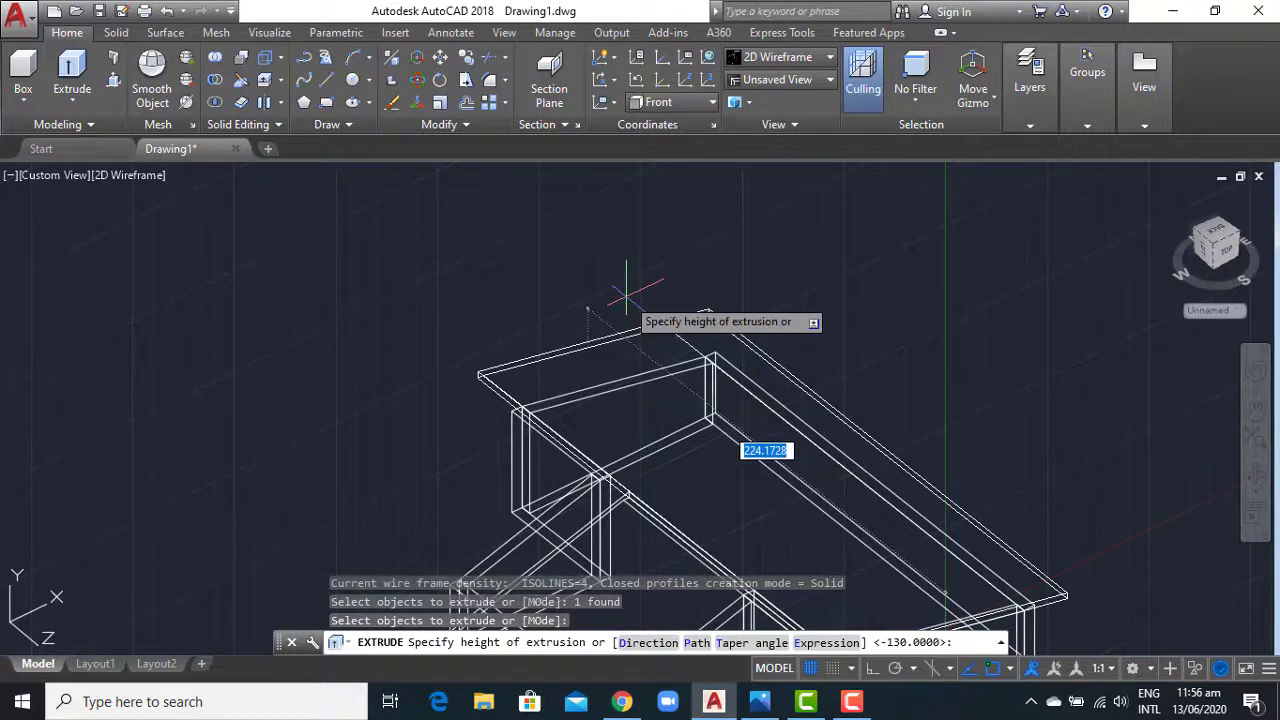
key(Return)
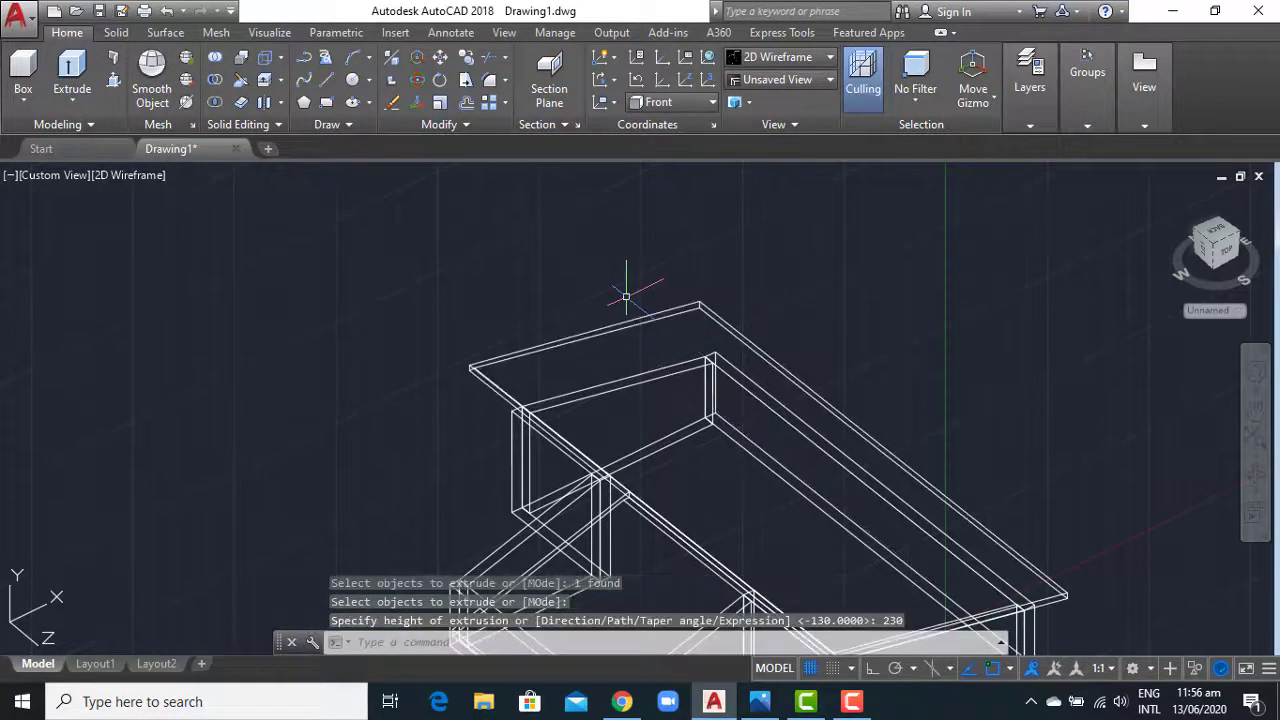
scroll(737, 286, down, 2)
Move the roof solid into its final position on the house using Ortho.
text(m)
key(Return)
scroll(620, 356, up, 3)
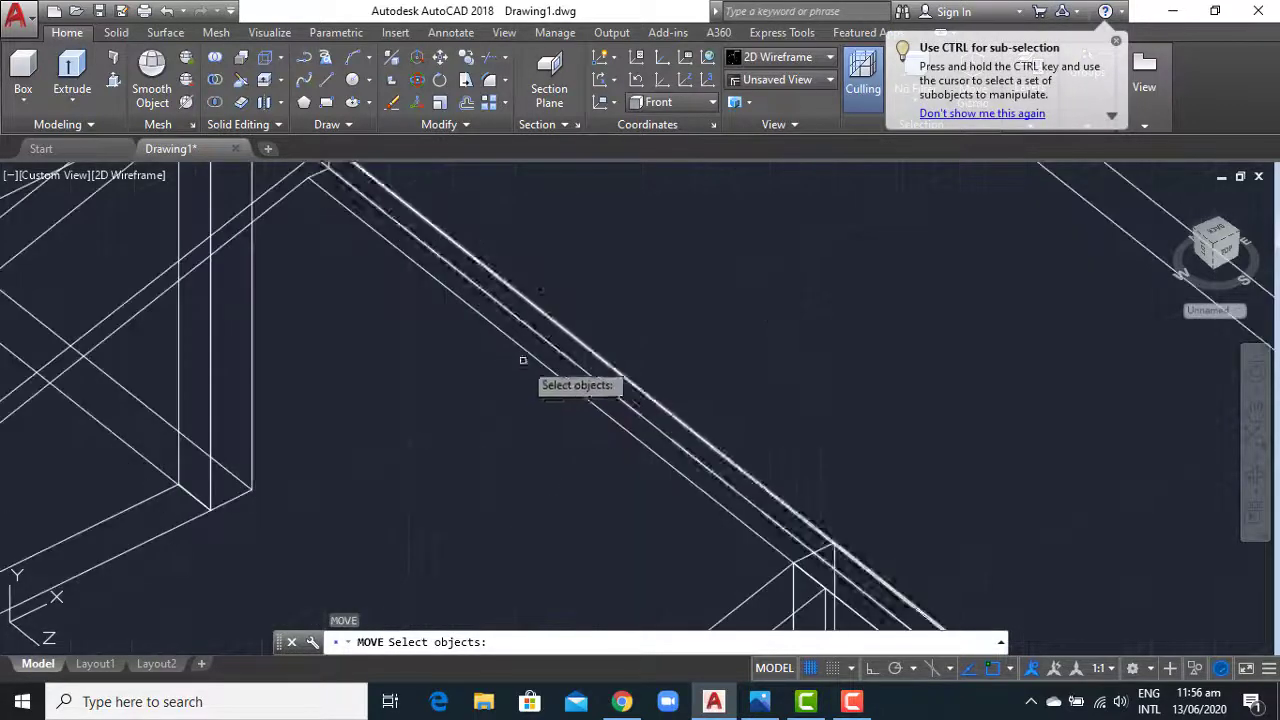
scroll(800, 340, down, 2)
click(957, 323)
key(Return)
click(966, 290)
click(966, 290)
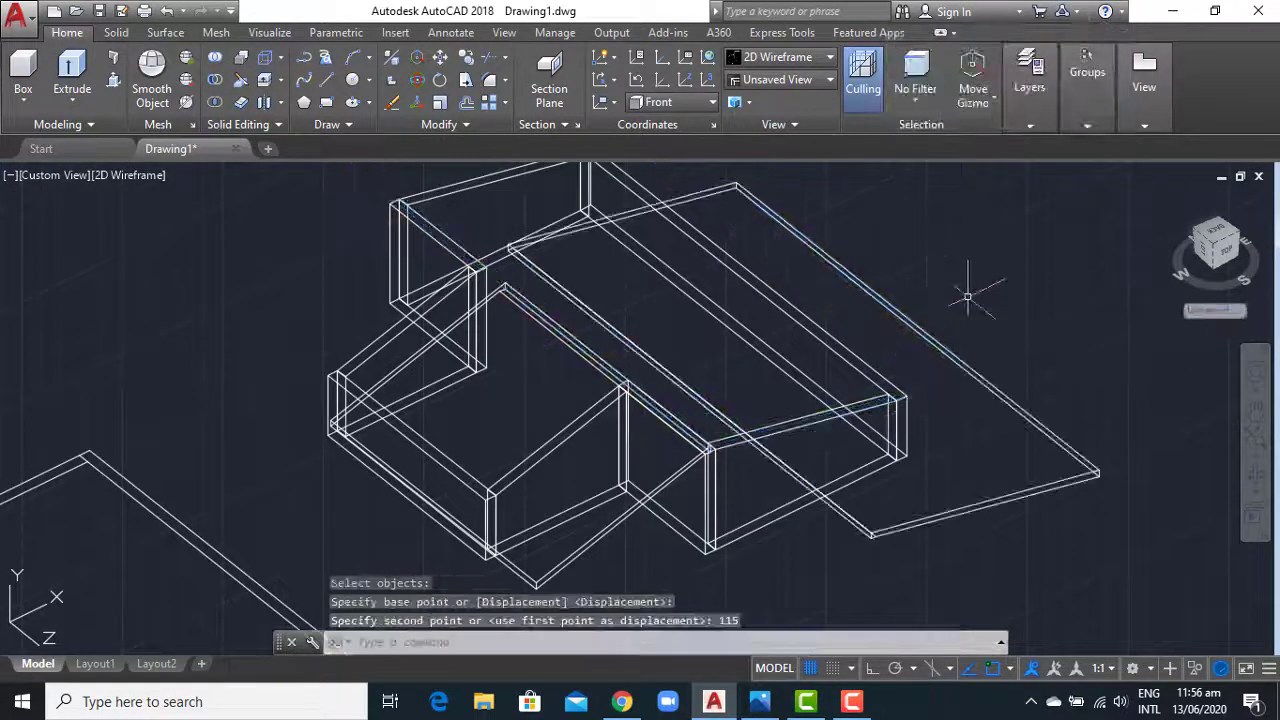
scroll(971, 286, down, 2)
key(Return)
click(770, 400)
key(Return)
click(827, 382)
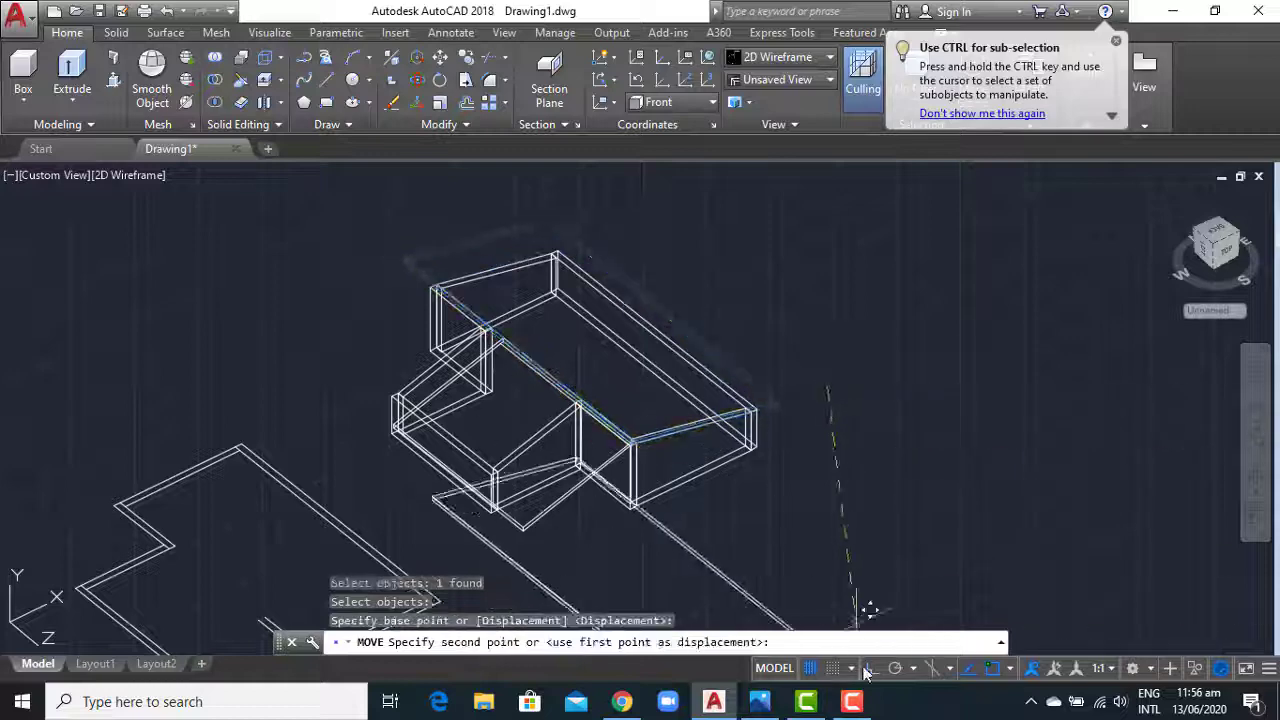
key(F8)
click(842, 394)
Move the lower box solid down 30 units.
key(Return)
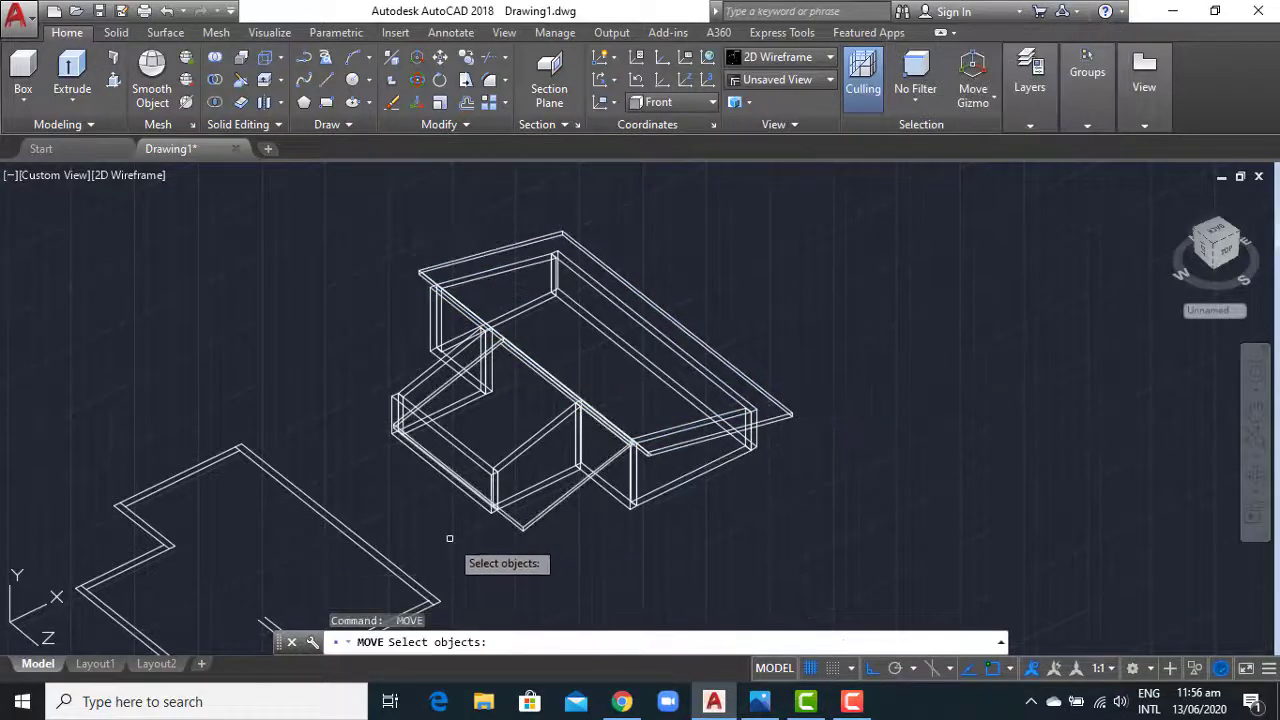
click(523, 528)
key(Return)
click(523, 528)
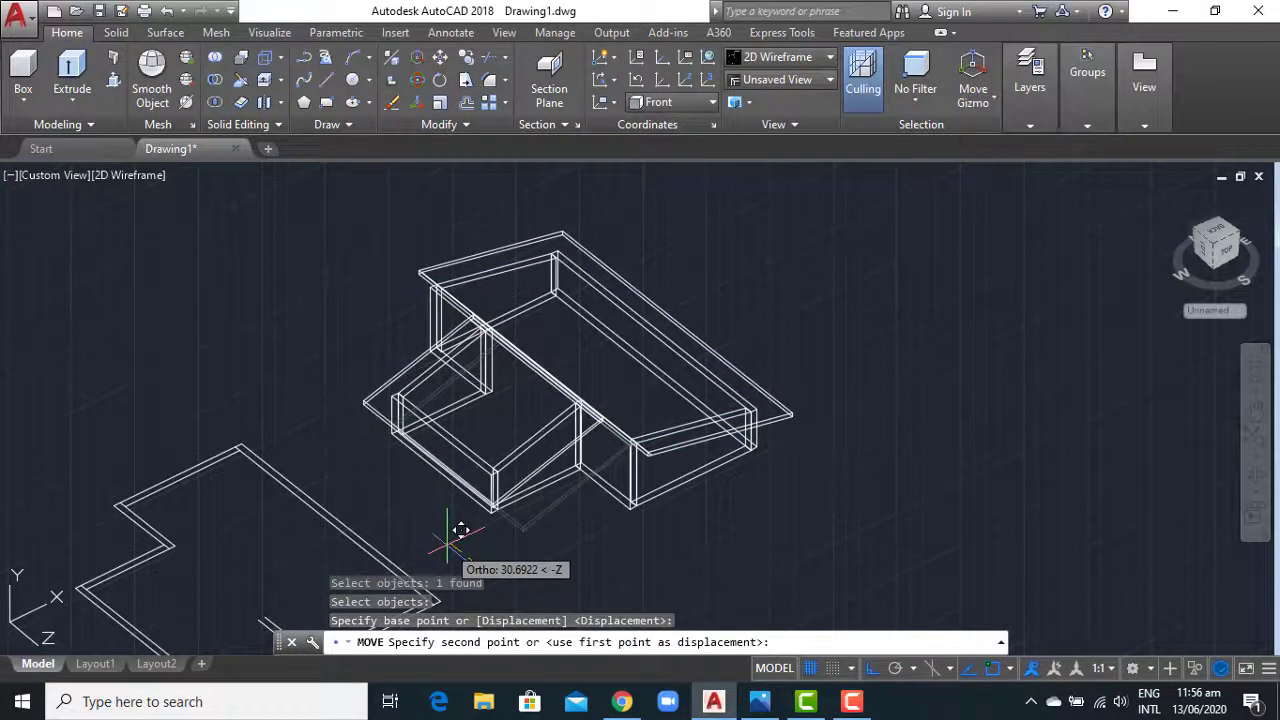
text(30)
key(Return)
mouse_move(461, 530)
shift+middle_down()
mouse_move(386, 443)
mouse_move(714, 537)
mouse_move(708, 614)
shift+middle_up()
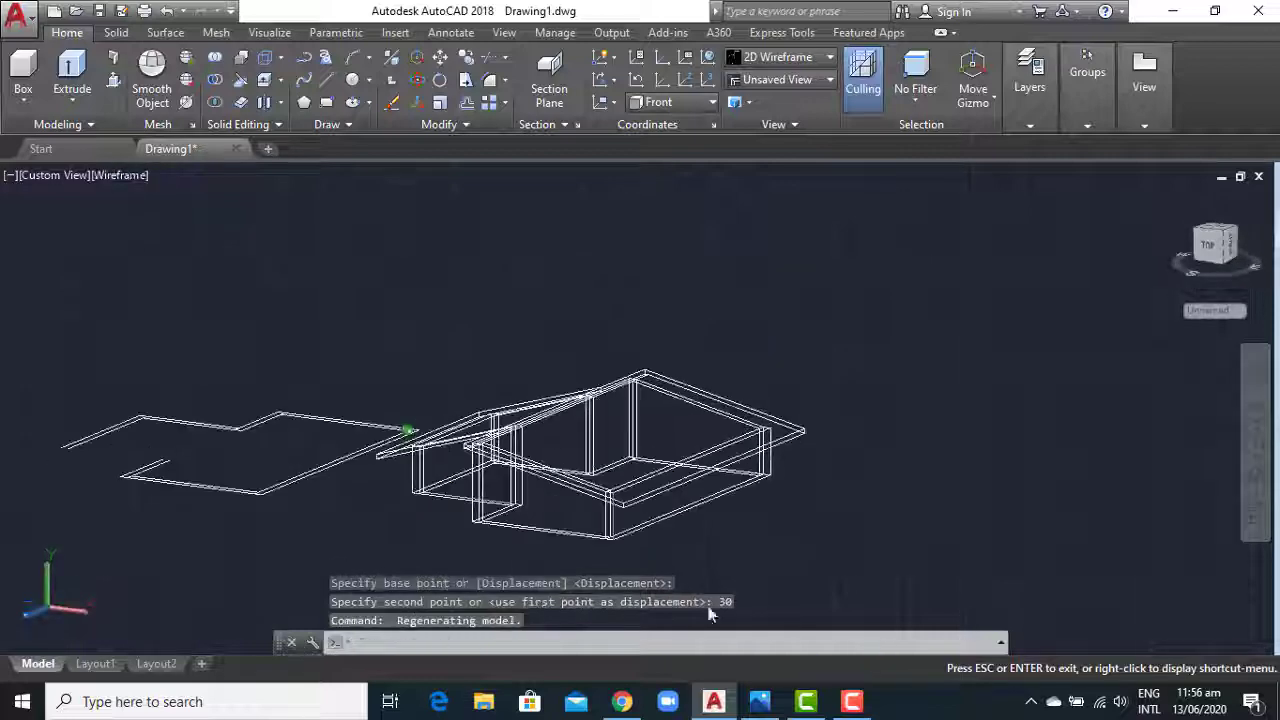
Switch the viewport visual style to Conceptual.
click(122, 175)
click(190, 224)
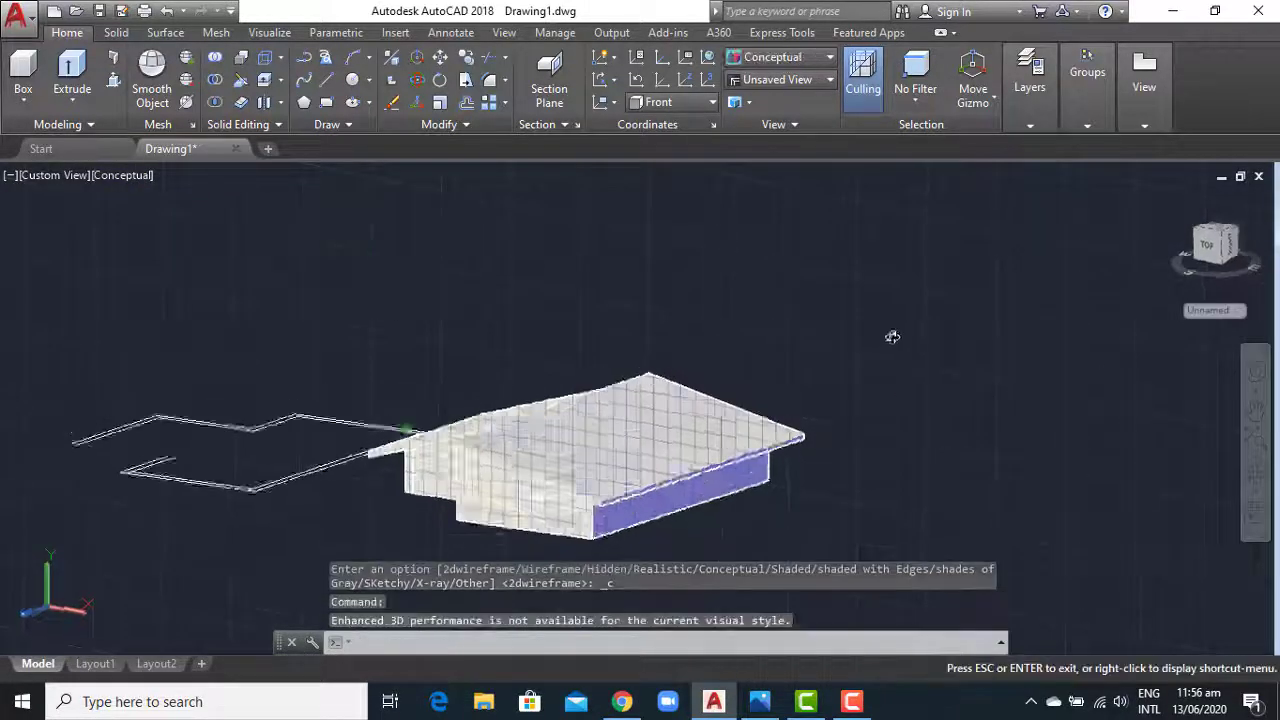
shift+middle_drag(892, 337, 903, 331)
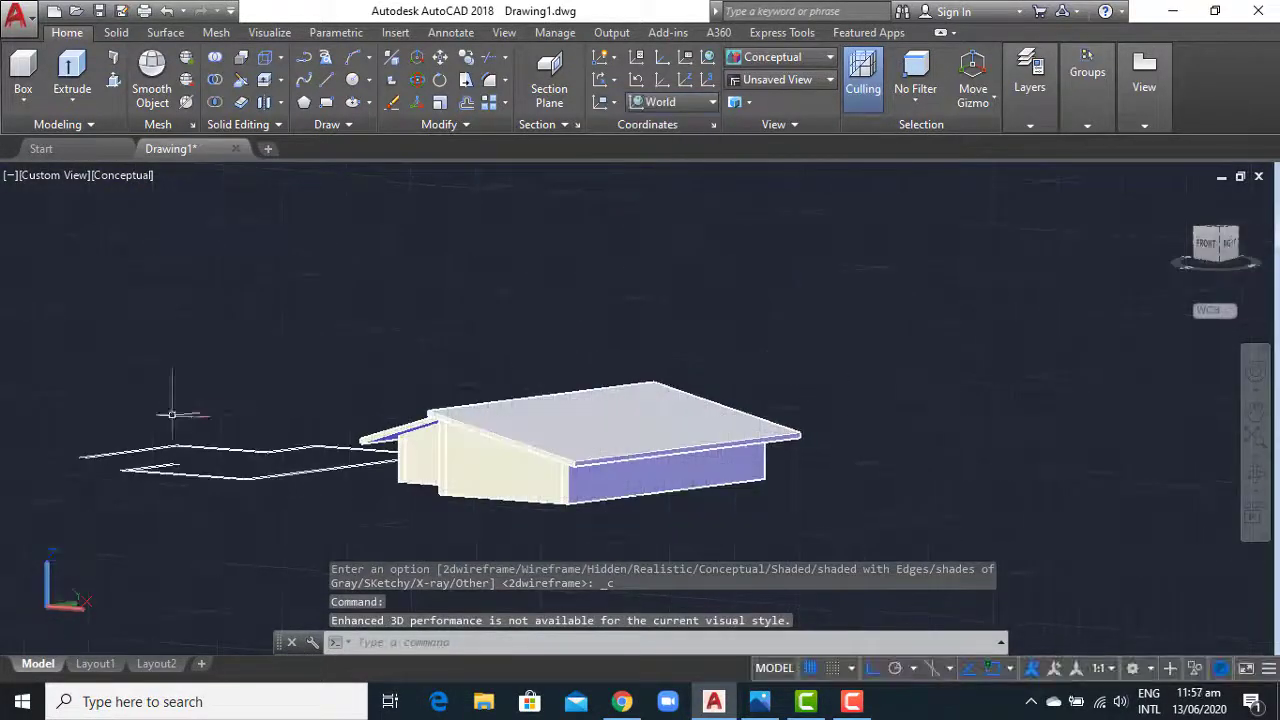
Window-select and erase the leftover floor-plan outline lines.
click(29, 377)
click(449, 557)
text(e)
key(Return)
mouse_move(626, 548)
shift+middle_down()
mouse_move(766, 483)
mouse_move(790, 492)
shift+middle_up()
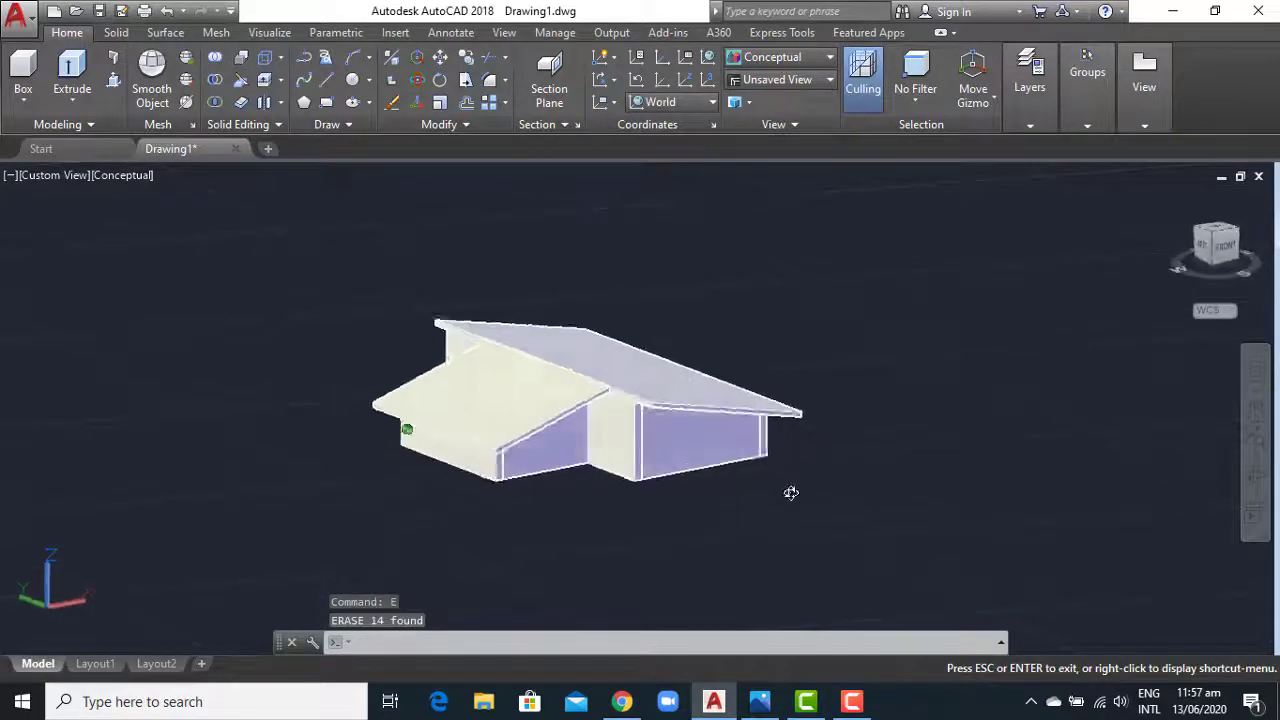
scroll(794, 449, up, 1)
scroll(845, 450, up, 3)
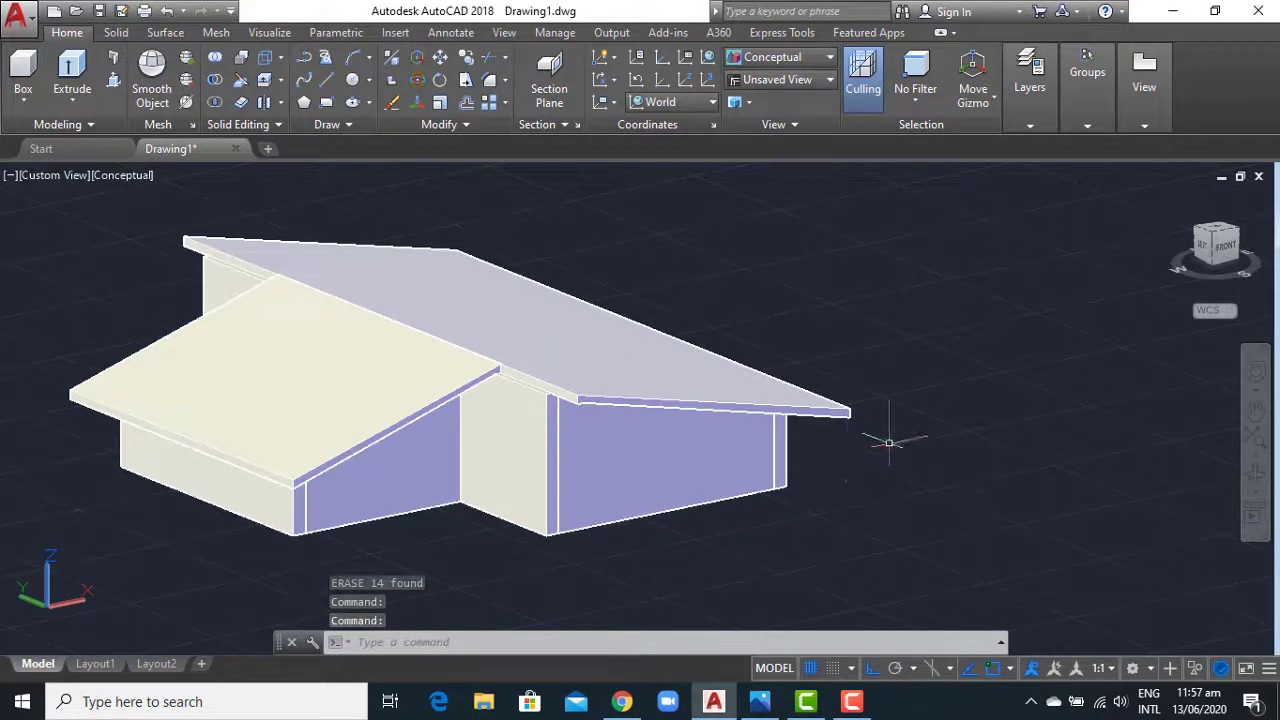